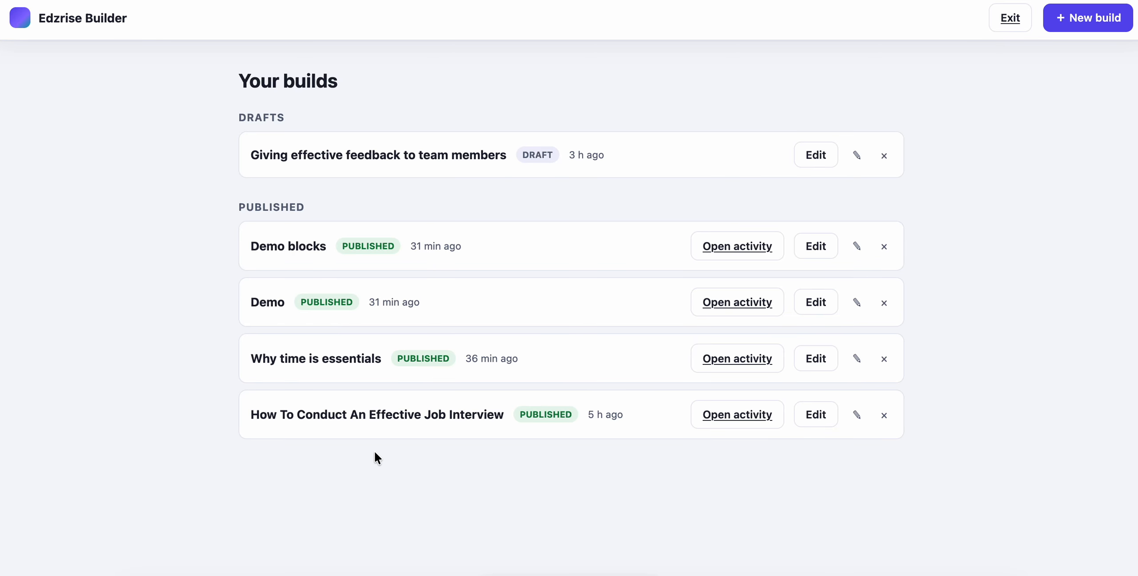
Step: Open the published build "How To Conduct An Effective Job Interview" for editing and look through its lessons from the cover to Next Steps
{"action": "left_click", "coordinate": [822, 424]}
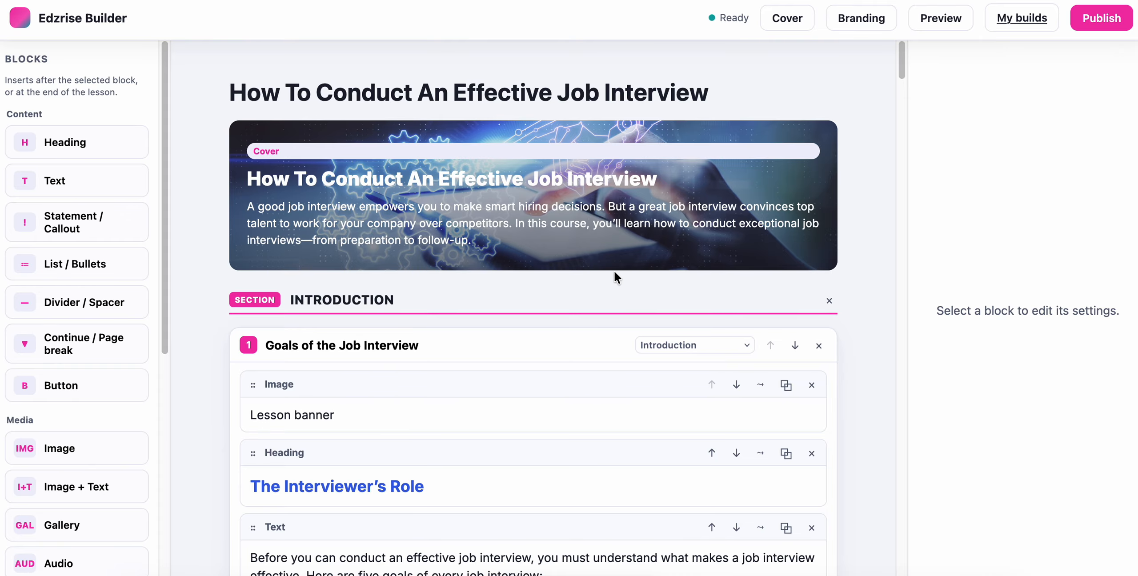
{"action": "scroll", "coordinate": [614, 275], "scroll_direction": "down", "scroll_amount": 2}
{"action": "scroll", "coordinate": [613, 270], "scroll_direction": "down", "scroll_amount": 15}
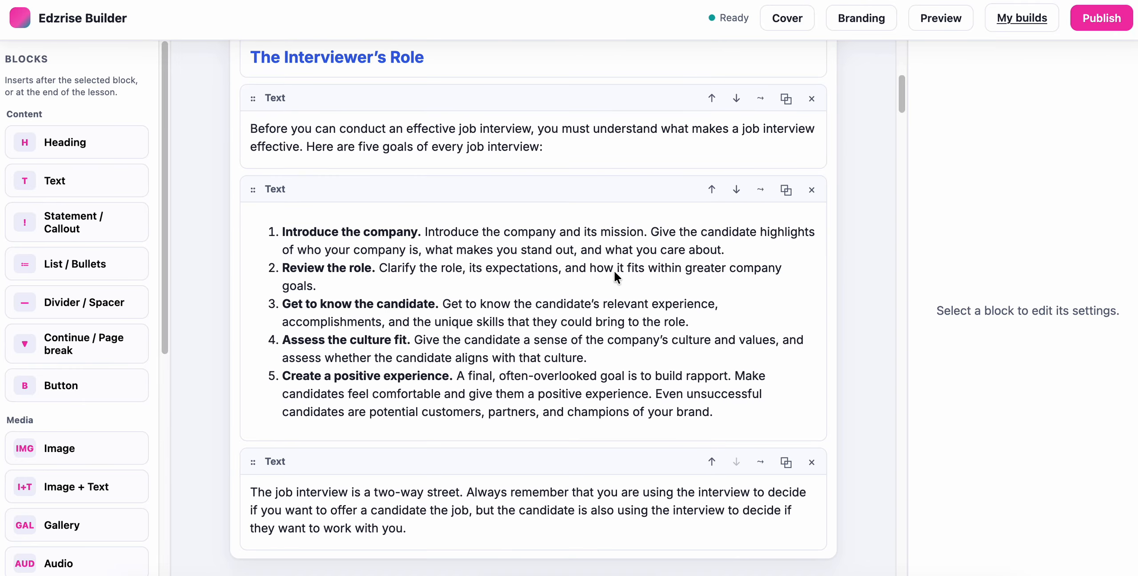
{"action": "scroll", "coordinate": [613, 270], "scroll_direction": "down", "scroll_amount": 20}
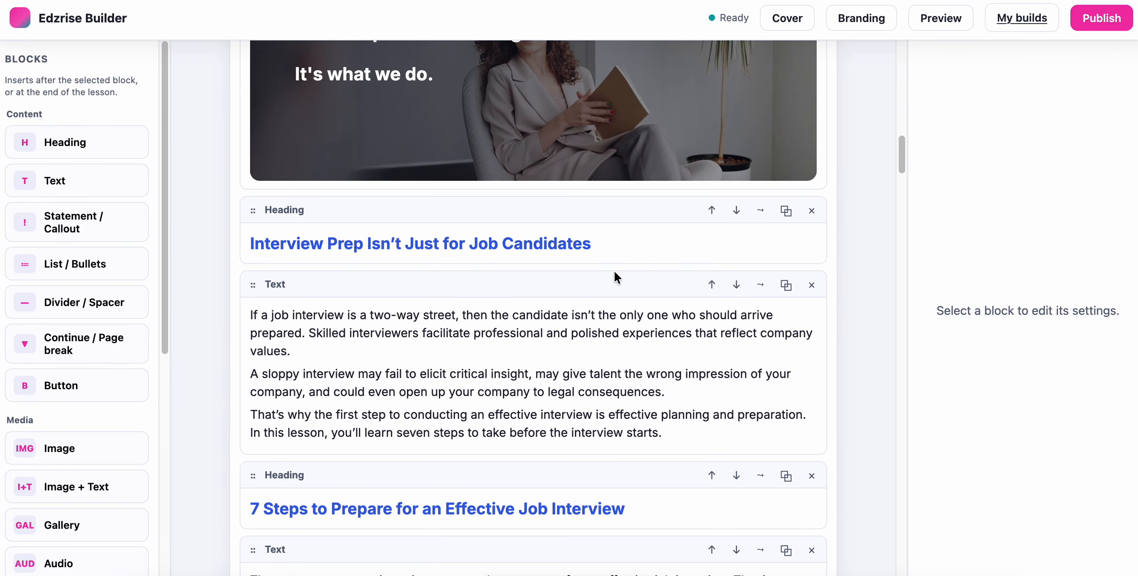
{"action": "scroll", "coordinate": [614, 271], "scroll_direction": "down", "scroll_amount": 20}
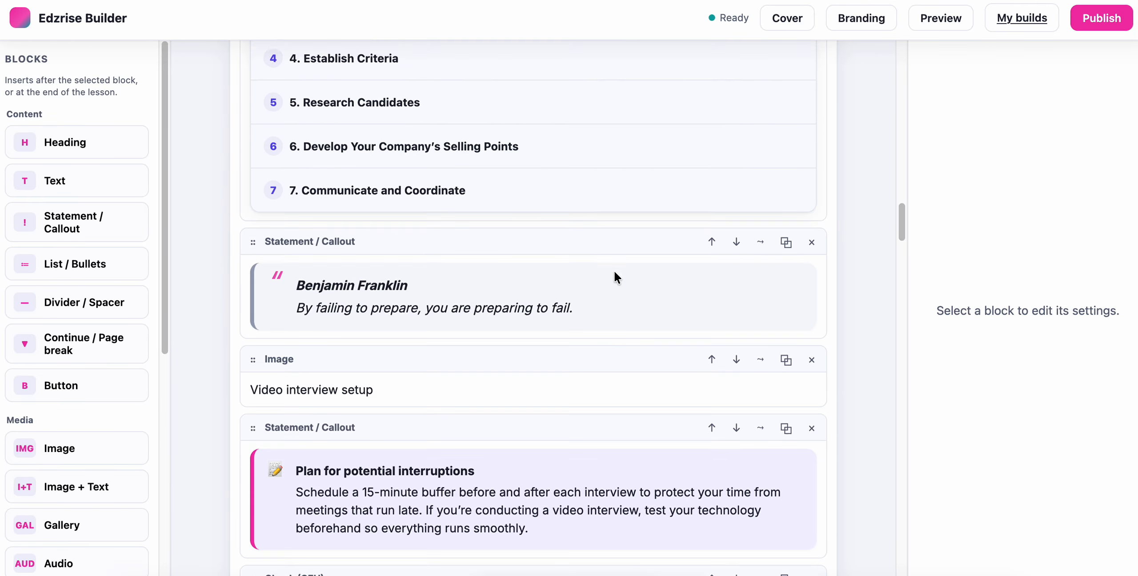
{"action": "scroll", "coordinate": [613, 270], "scroll_direction": "down", "scroll_amount": 20}
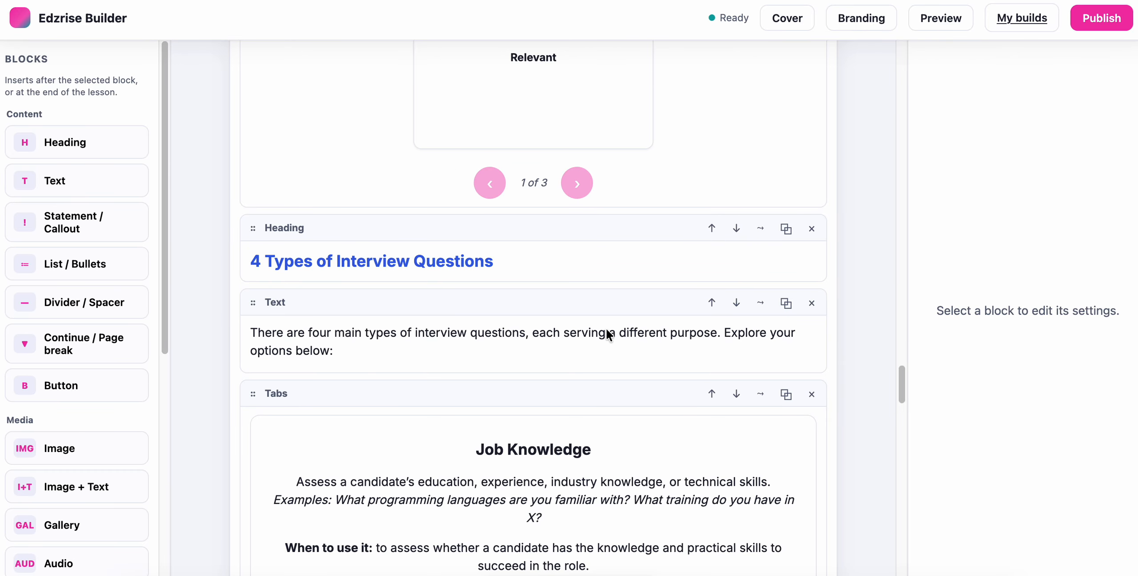
{"action": "scroll", "coordinate": [606, 329], "scroll_direction": "down", "scroll_amount": 20}
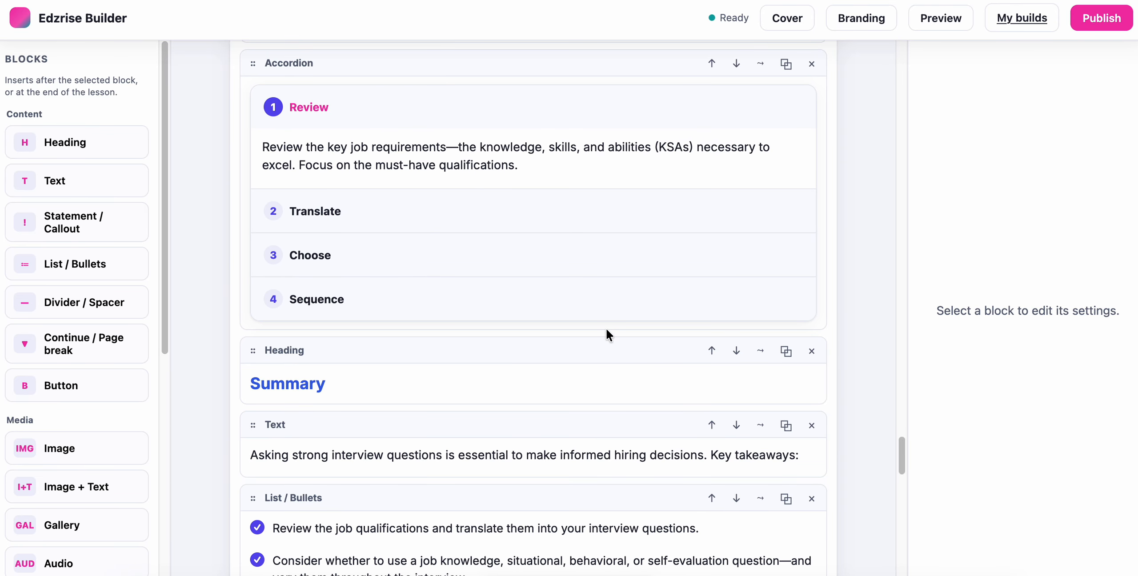
{"action": "scroll", "coordinate": [607, 329], "scroll_direction": "down", "scroll_amount": 20}
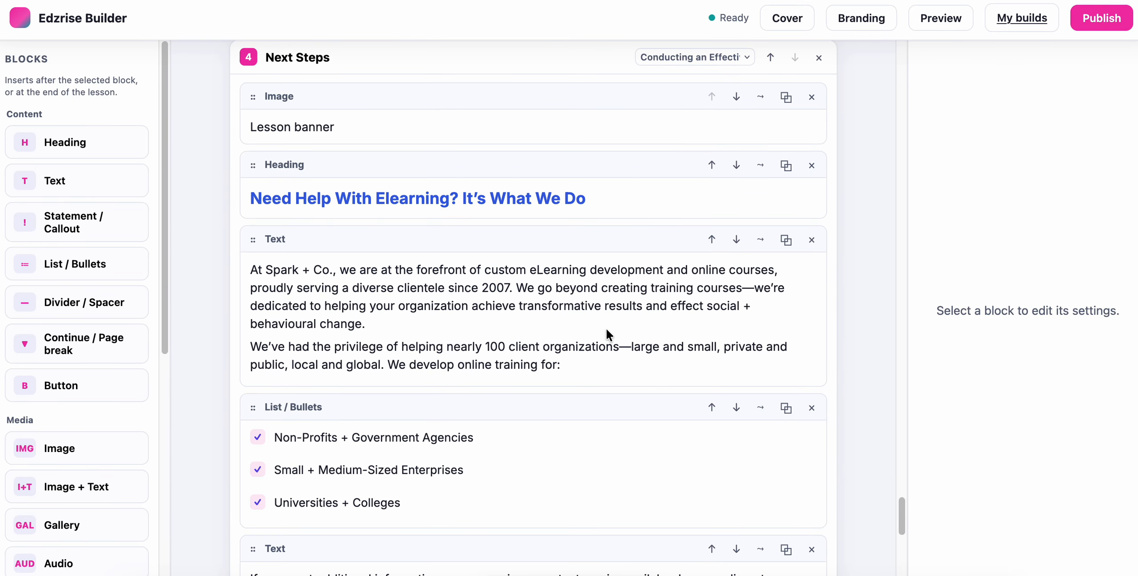
{"action": "scroll", "coordinate": [607, 330], "scroll_direction": "up", "scroll_amount": 20}
{"action": "scroll", "coordinate": [607, 330], "scroll_direction": "up", "scroll_amount": 20}
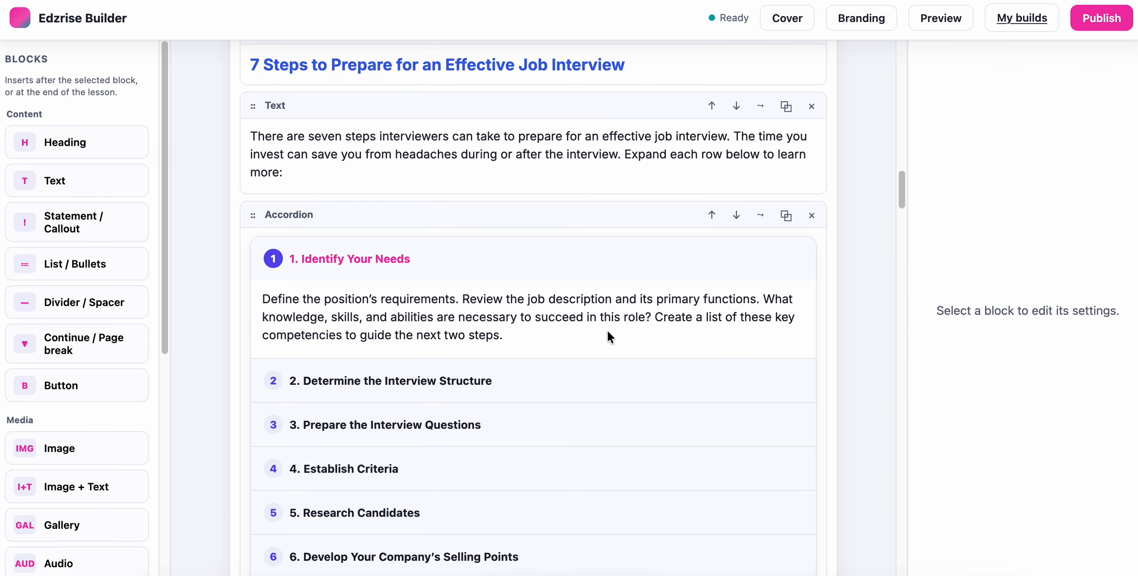
{"action": "scroll", "coordinate": [607, 330], "scroll_direction": "up", "scroll_amount": 10}
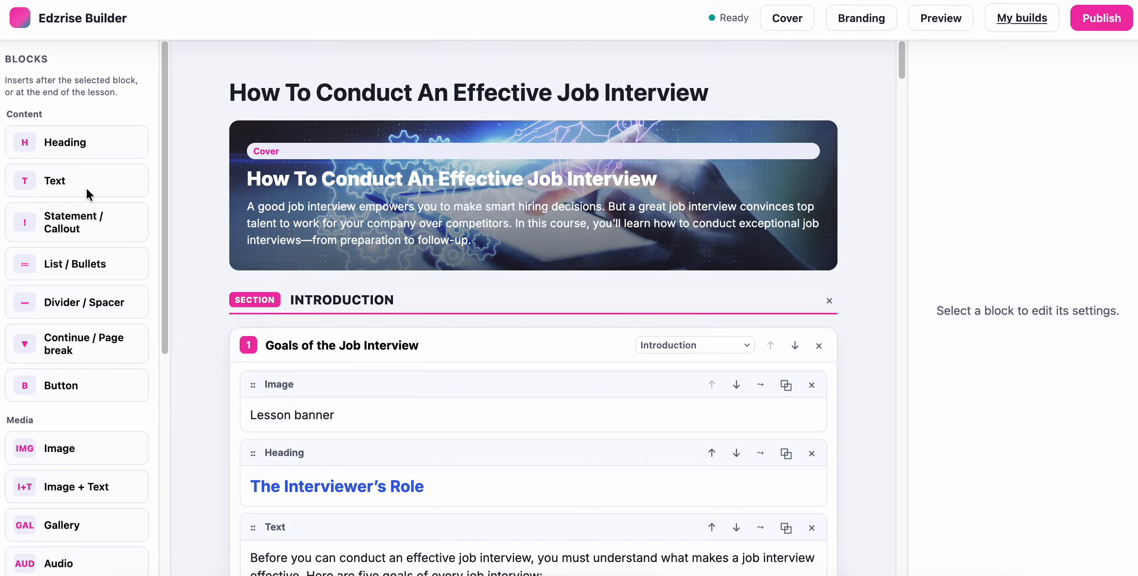
Step: Examine the heading, text, image, accordion and callout blocks in the lessons Goals of the Job Interview and Preparing and Planning a Job Interview
{"action": "scroll", "coordinate": [450, 375], "scroll_direction": "down", "scroll_amount": 4}
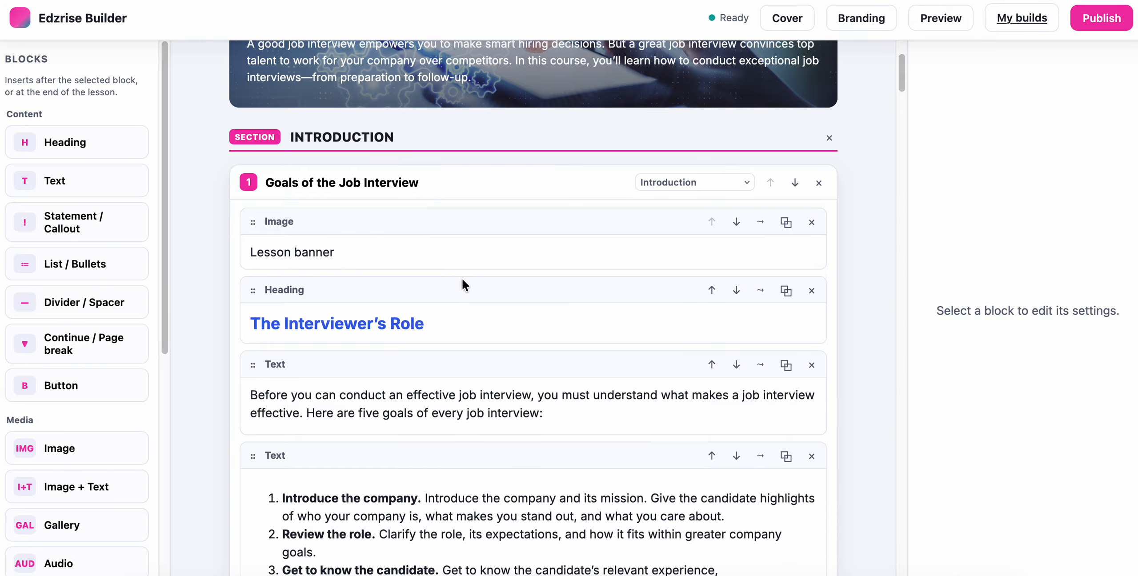
{"action": "scroll", "coordinate": [471, 280], "scroll_direction": "down", "scroll_amount": 18}
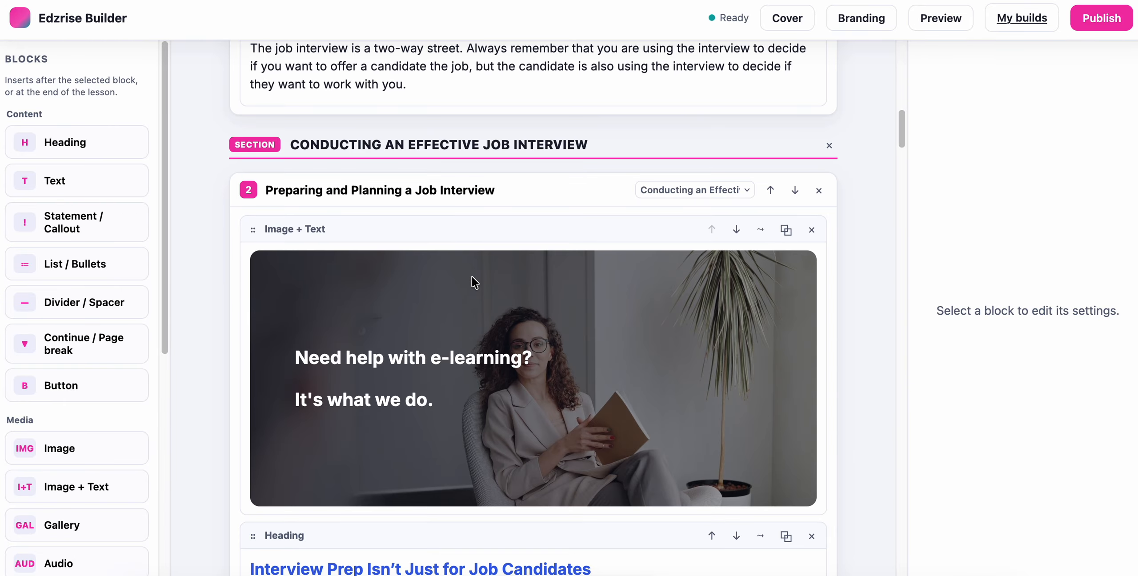
{"action": "scroll", "coordinate": [471, 282], "scroll_direction": "down", "scroll_amount": 20}
{"action": "scroll", "coordinate": [356, 240], "scroll_direction": "down", "scroll_amount": 4}
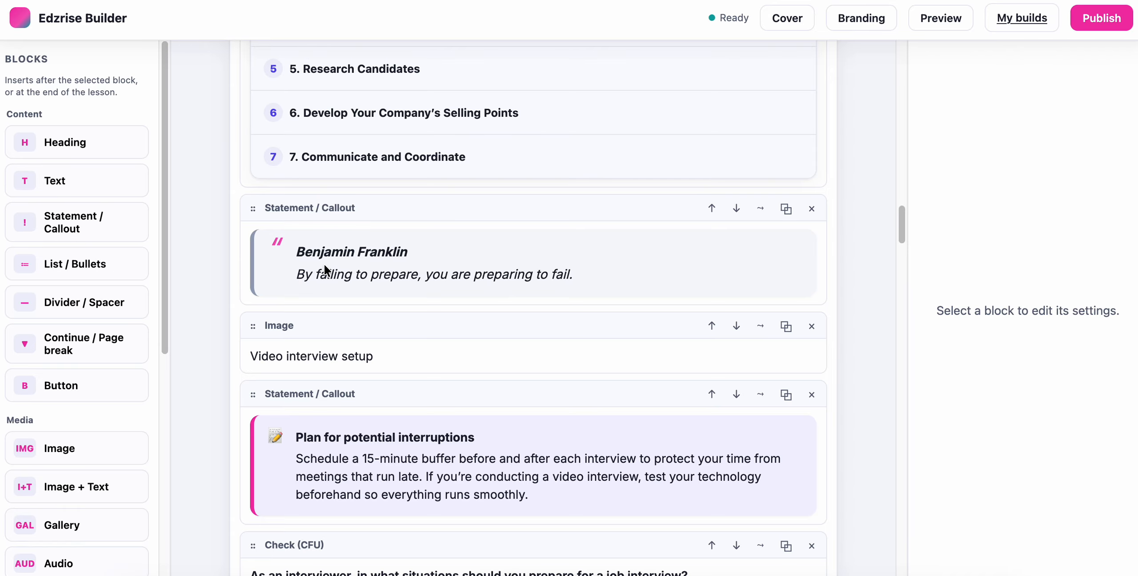
{"action": "scroll", "coordinate": [421, 237], "scroll_direction": "up", "scroll_amount": 20}
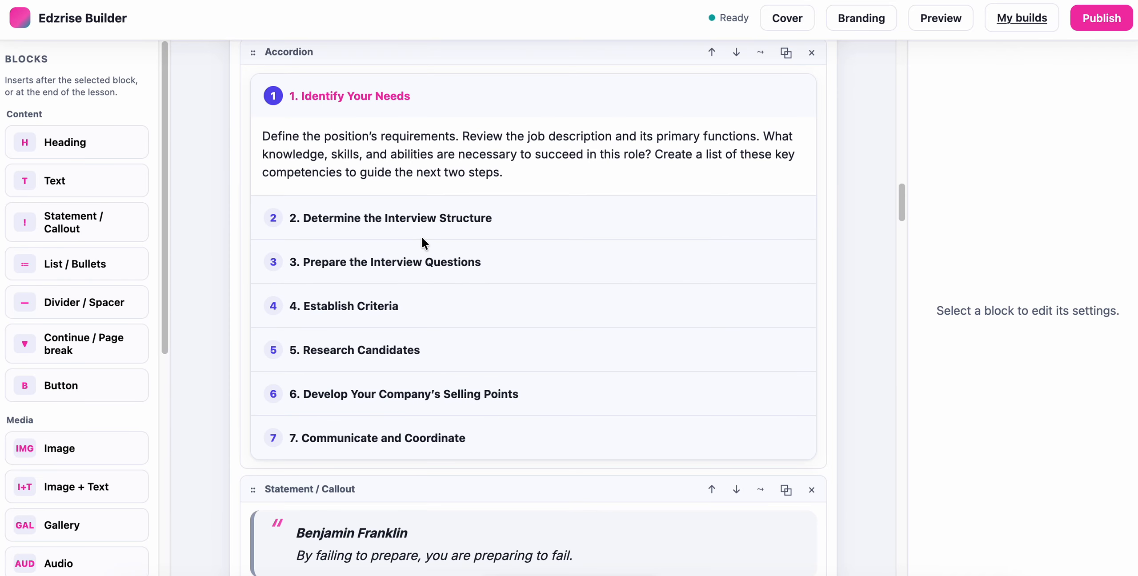
{"action": "scroll", "coordinate": [421, 236], "scroll_direction": "up", "scroll_amount": 6}
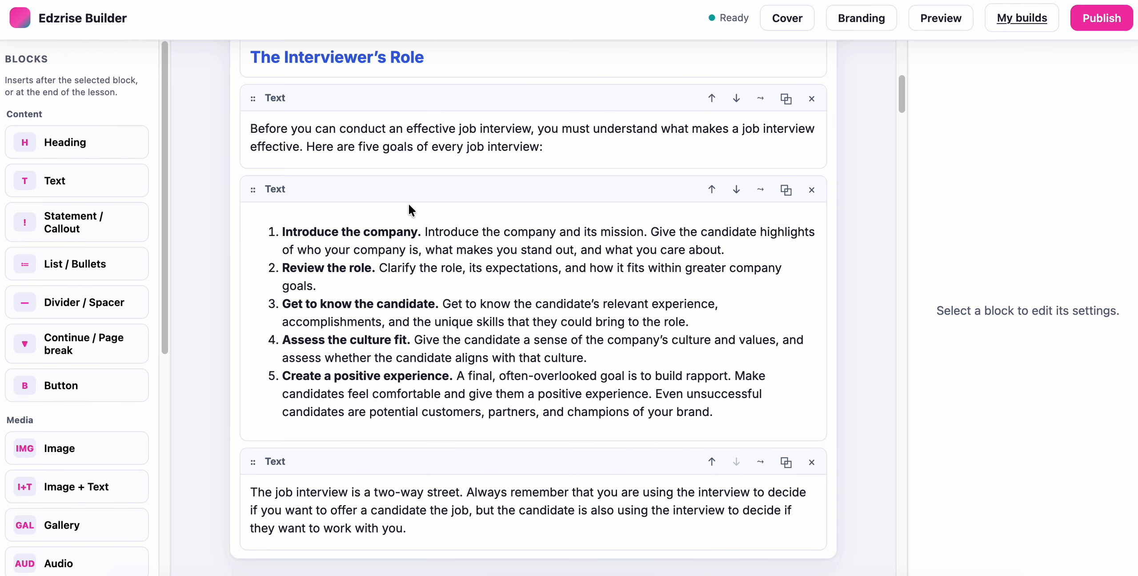
{"action": "scroll", "coordinate": [408, 202], "scroll_direction": "up", "scroll_amount": 6}
{"action": "scroll", "coordinate": [407, 205], "scroll_direction": "down", "scroll_amount": 2}
{"action": "scroll", "coordinate": [407, 205], "scroll_direction": "down", "scroll_amount": 20}
{"action": "scroll", "coordinate": [407, 204], "scroll_direction": "down", "scroll_amount": 20}
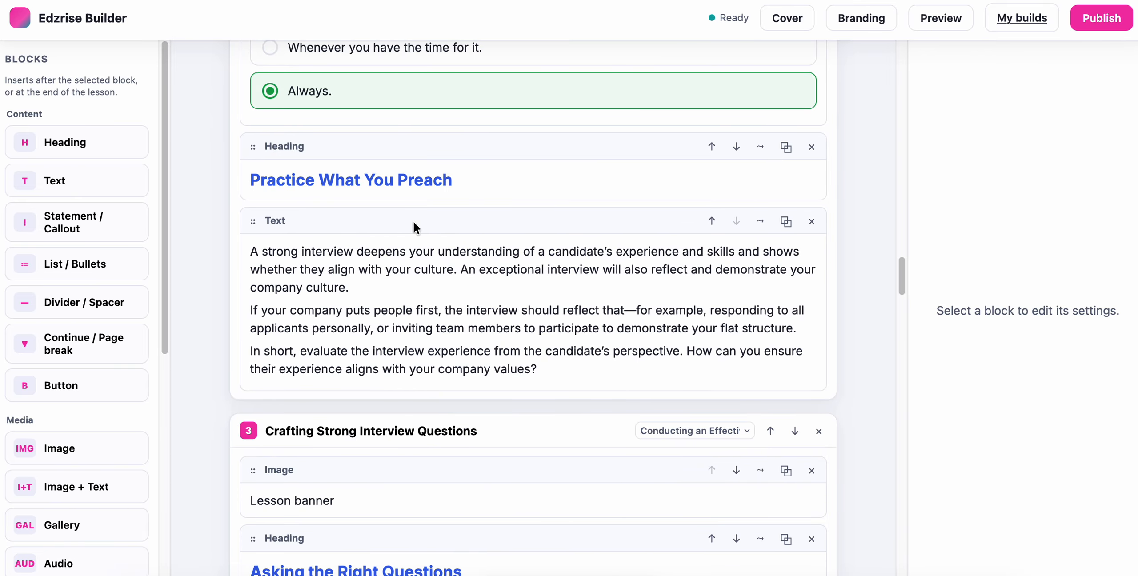
{"action": "scroll", "coordinate": [453, 276], "scroll_direction": "up", "scroll_amount": 6}
{"action": "scroll", "coordinate": [483, 268], "scroll_direction": "up", "scroll_amount": 14}
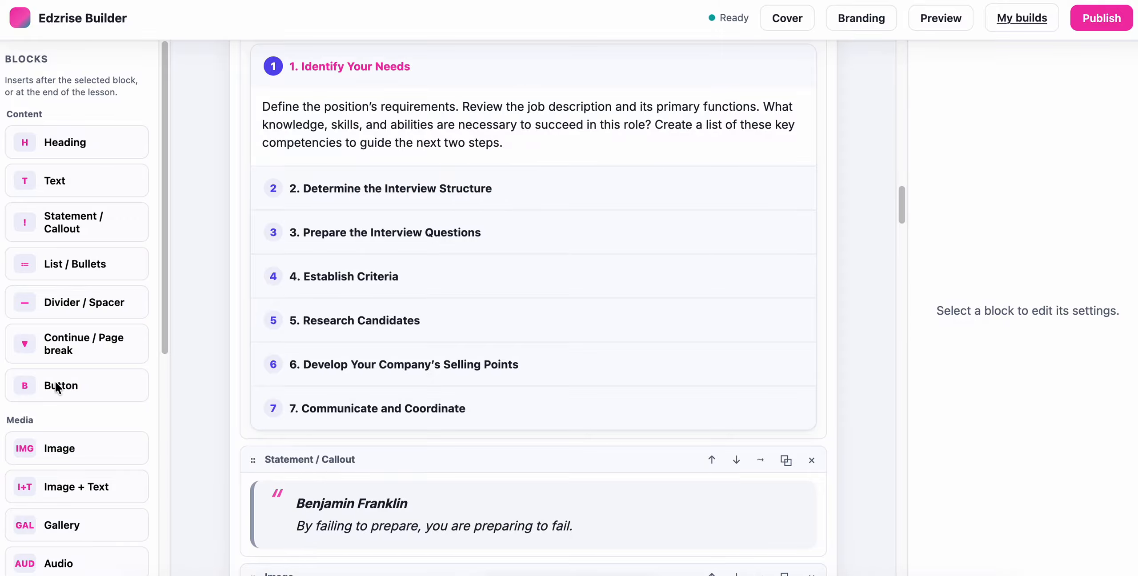
{"action": "scroll", "coordinate": [502, 310], "scroll_direction": "up", "scroll_amount": 15}
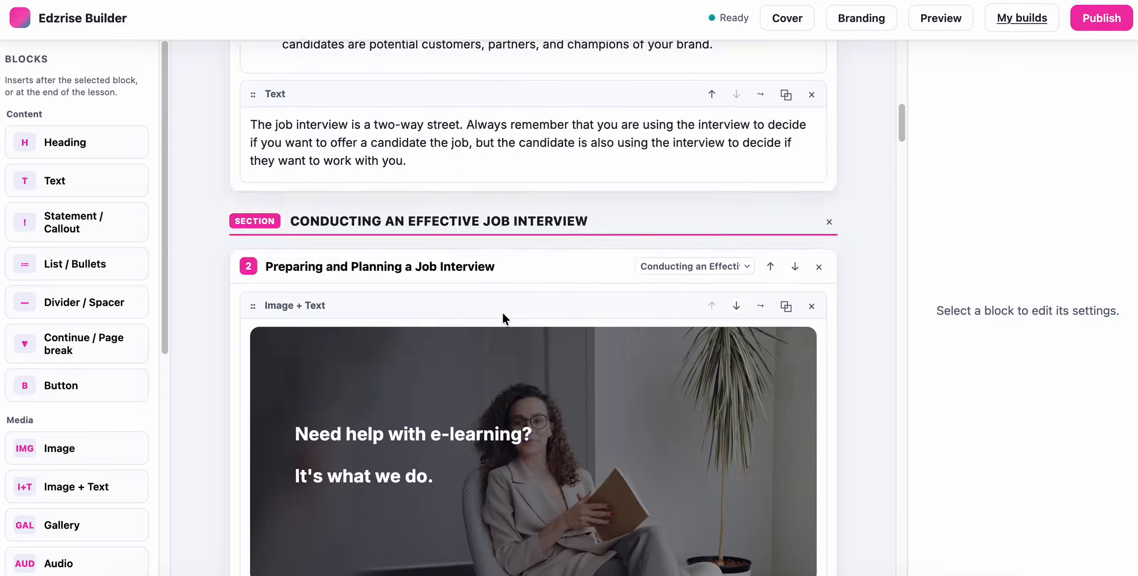
{"action": "scroll", "coordinate": [503, 313], "scroll_direction": "up", "scroll_amount": 9}
{"action": "scroll", "coordinate": [28, 398], "scroll_direction": "down", "scroll_amount": 9}
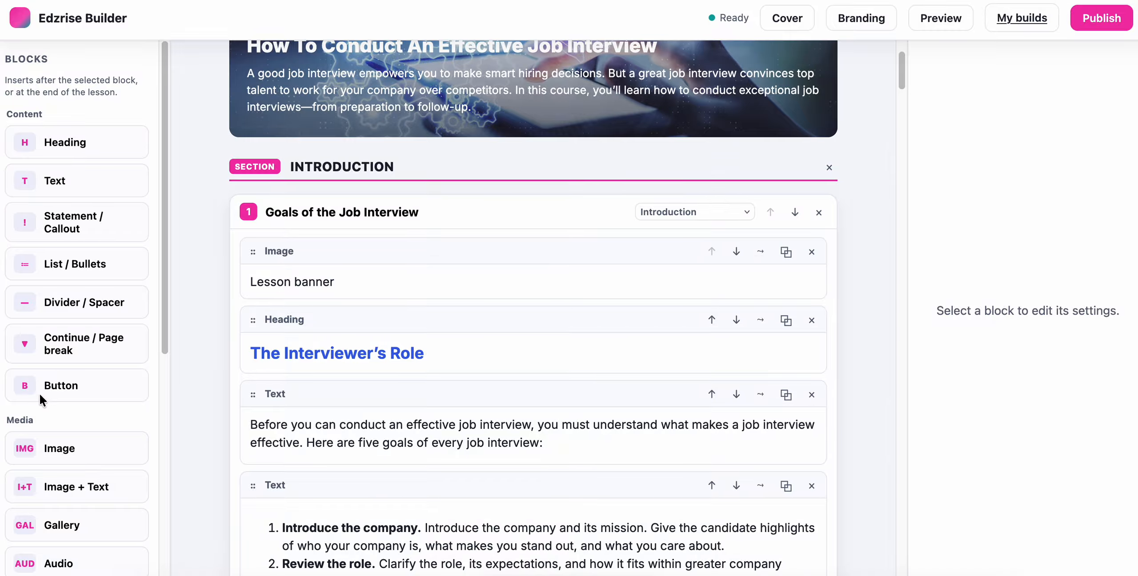
Step: Review the available Media and Interactive block types alongside the image and accordion blocks used in the first two lessons
{"action": "left_click_drag", "start_coordinate": [161, 323], "coordinate": [160, 512]}
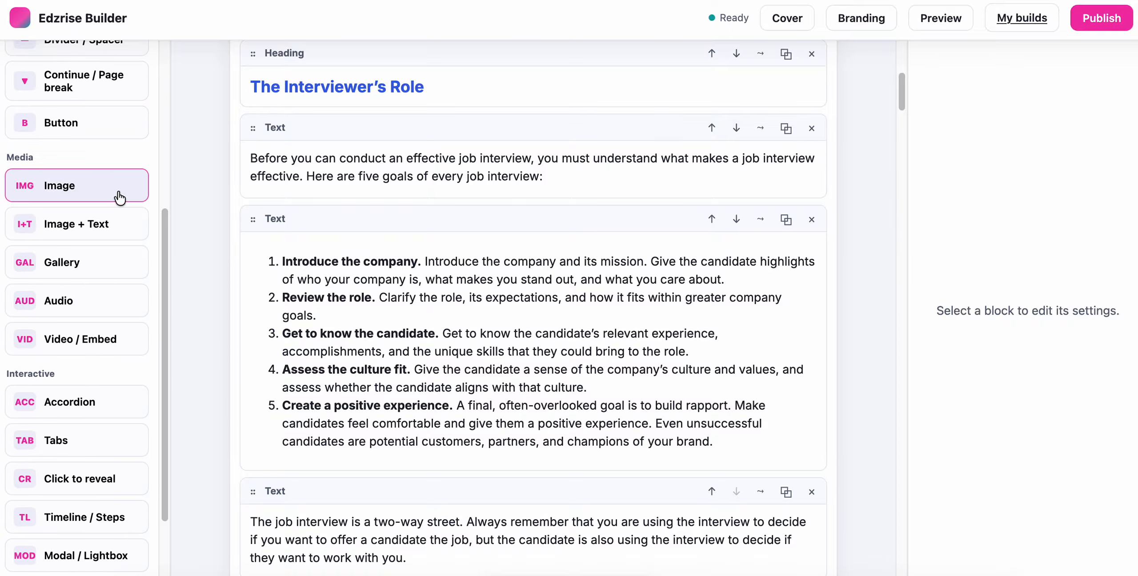
{"action": "scroll", "coordinate": [469, 220], "scroll_direction": "up", "scroll_amount": 10}
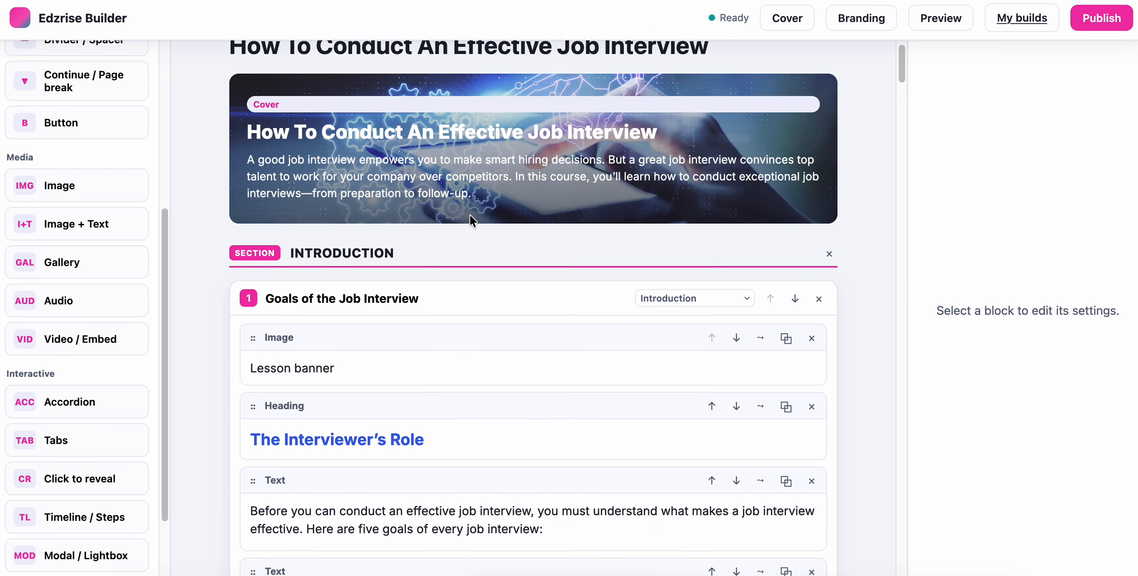
{"action": "scroll", "coordinate": [470, 220], "scroll_direction": "down", "scroll_amount": 18}
{"action": "scroll", "coordinate": [469, 216], "scroll_direction": "down", "scroll_amount": 6}
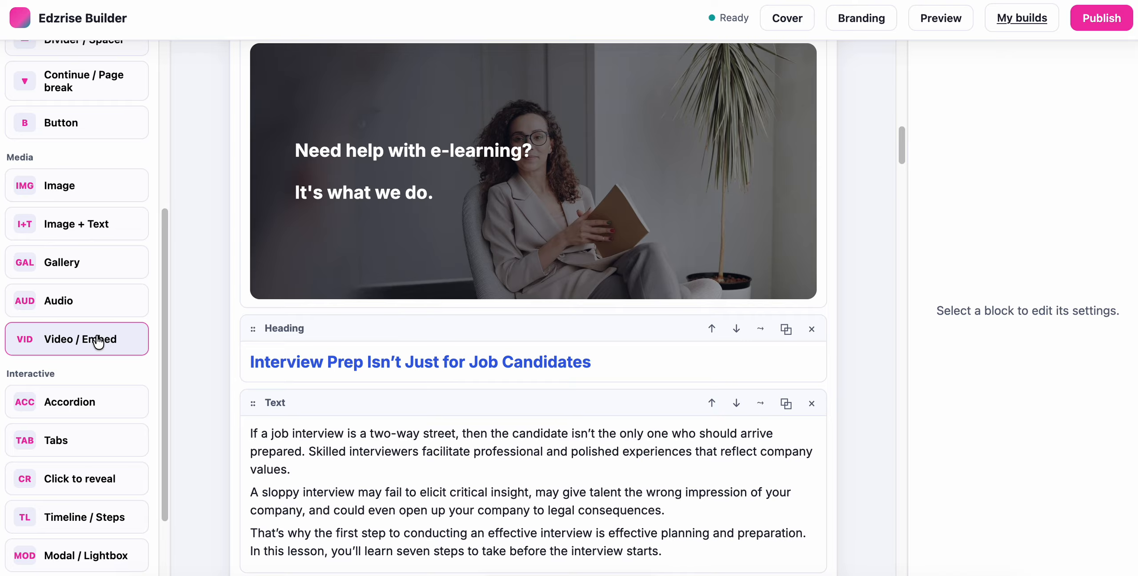
{"action": "scroll", "coordinate": [142, 383], "scroll_direction": "down", "scroll_amount": 3}
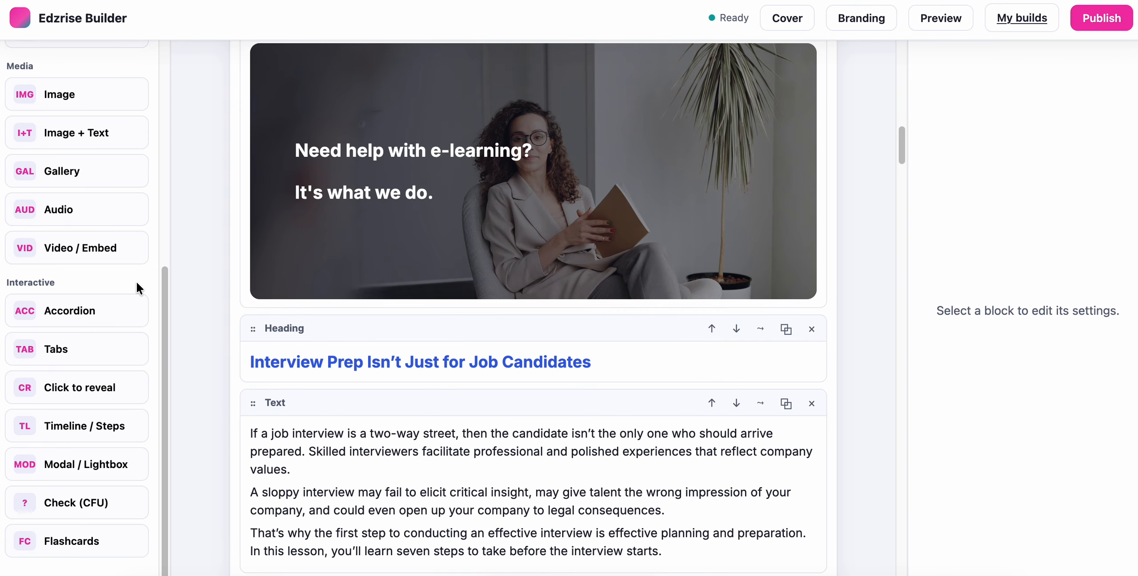
{"action": "scroll", "coordinate": [469, 265], "scroll_direction": "down", "scroll_amount": 5}
{"action": "scroll", "coordinate": [470, 265], "scroll_direction": "down", "scroll_amount": 9}
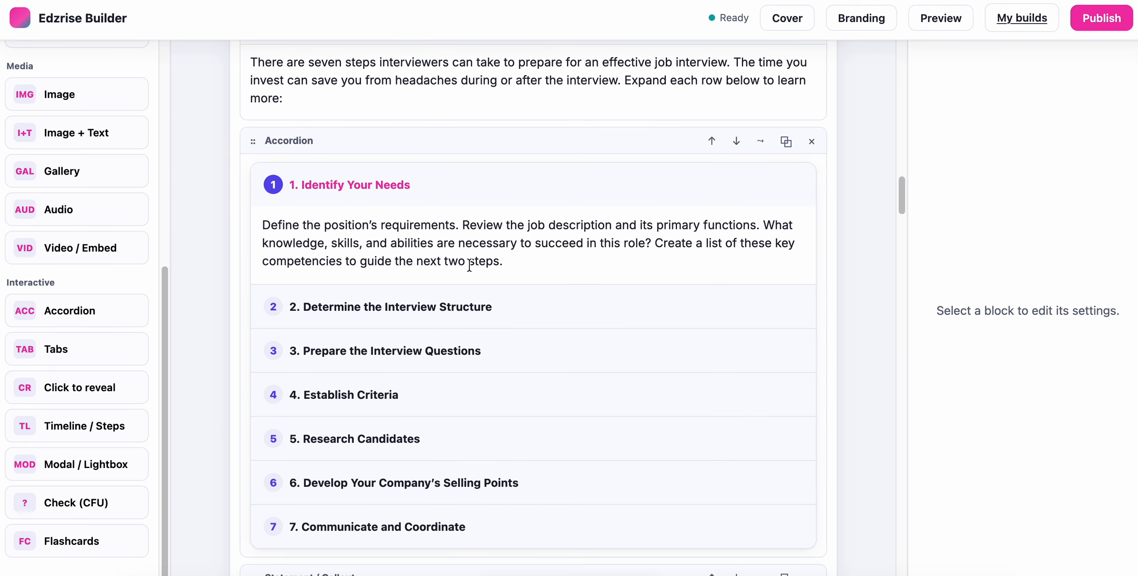
{"action": "scroll", "coordinate": [470, 271], "scroll_direction": "up", "scroll_amount": 2}
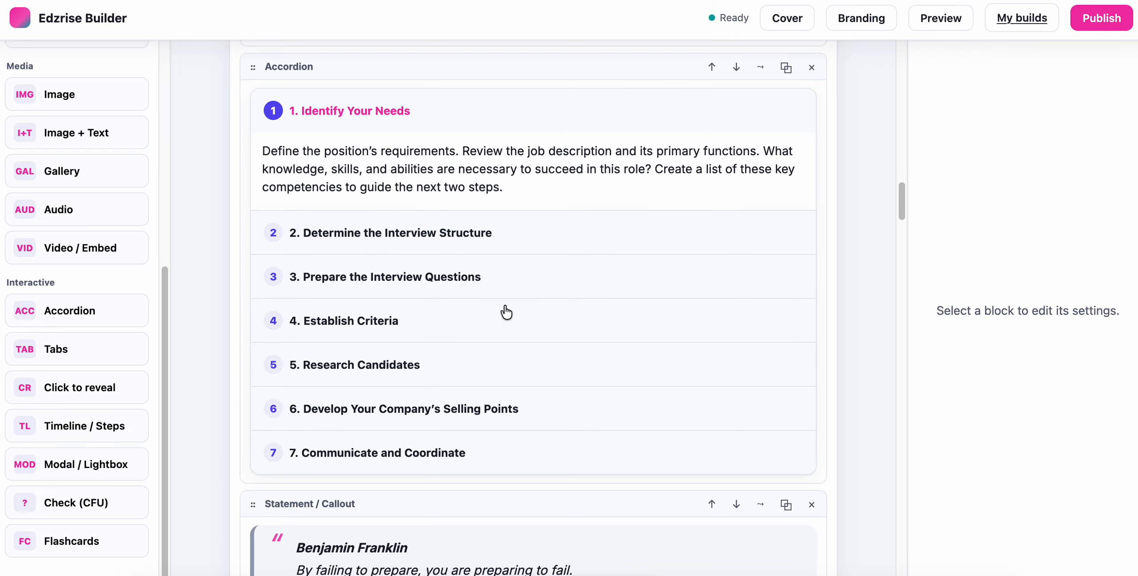
Step: Examine the video, flashcards, tabs and accordion blocks in the Crafting Strong Interview Questions lesson, and return to the course cover
{"action": "scroll", "coordinate": [587, 254], "scroll_direction": "down", "scroll_amount": 5}
{"action": "scroll", "coordinate": [585, 248], "scroll_direction": "down", "scroll_amount": 14}
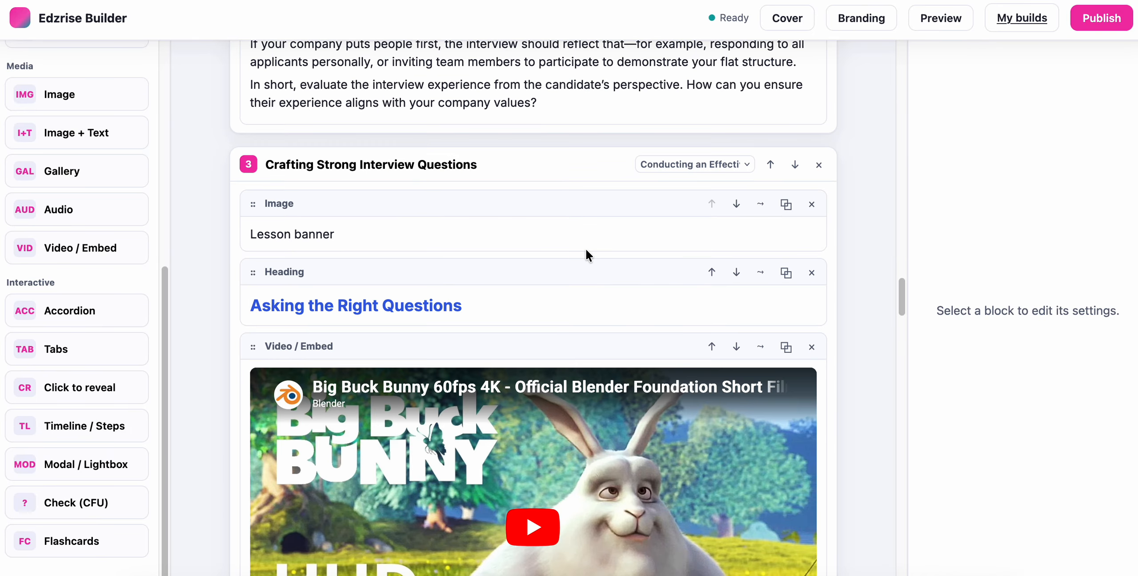
{"action": "scroll", "coordinate": [585, 248], "scroll_direction": "down", "scroll_amount": 6}
{"action": "scroll", "coordinate": [585, 254], "scroll_direction": "up", "scroll_amount": 2}
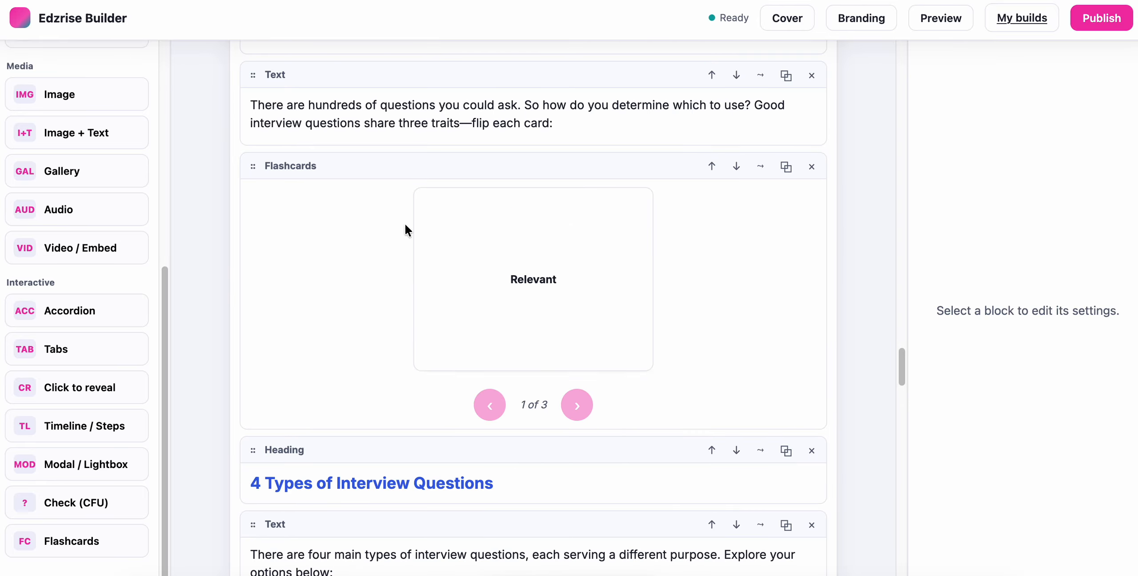
{"action": "scroll", "coordinate": [475, 280], "scroll_direction": "down", "scroll_amount": 10}
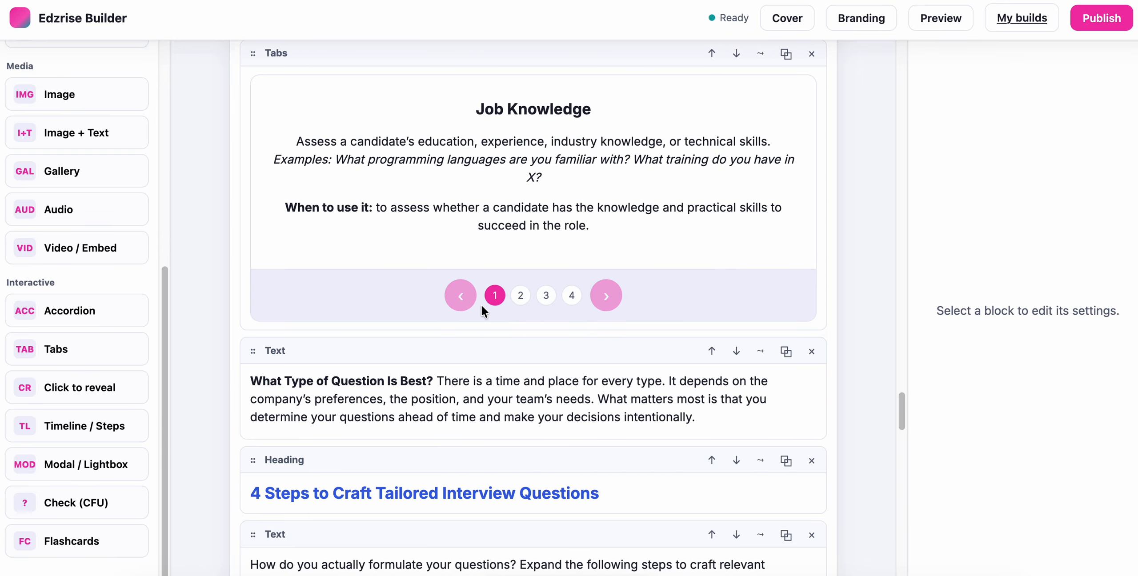
{"action": "scroll", "coordinate": [428, 216], "scroll_direction": "down", "scroll_amount": 10}
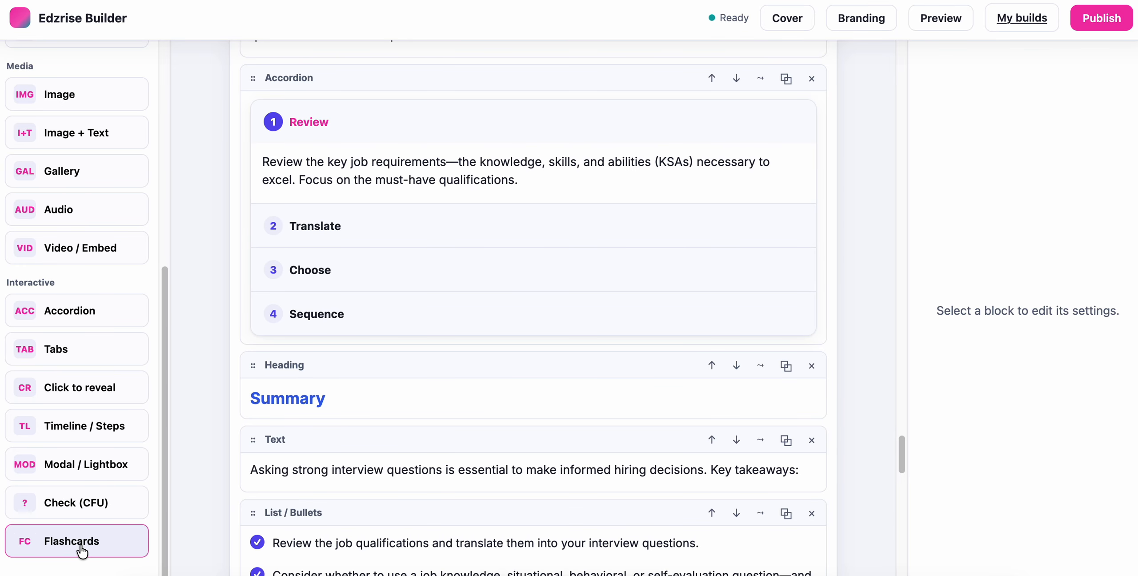
{"action": "scroll", "coordinate": [513, 149], "scroll_direction": "up", "scroll_amount": 15}
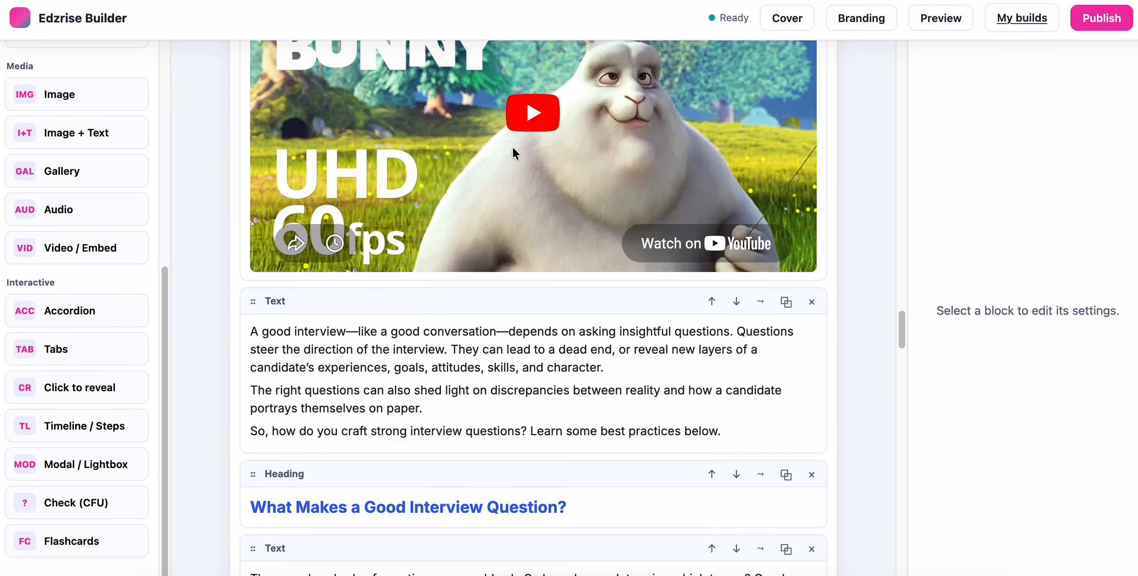
{"action": "scroll", "coordinate": [512, 147], "scroll_direction": "up", "scroll_amount": 20}
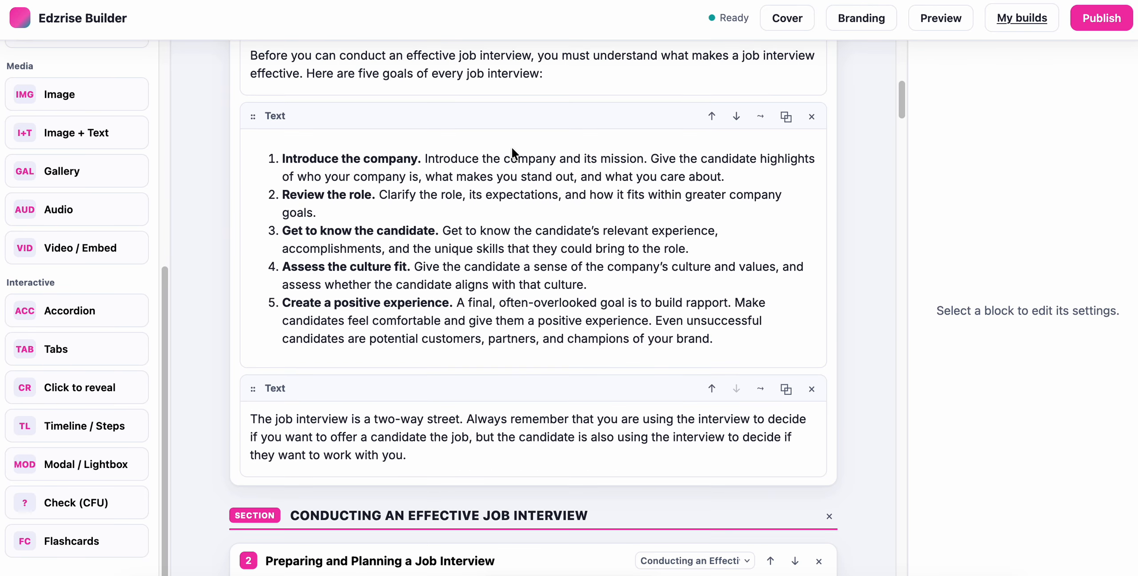
{"action": "scroll", "coordinate": [510, 147], "scroll_direction": "down", "scroll_amount": 2}
{"action": "scroll", "coordinate": [511, 147], "scroll_direction": "up", "scroll_amount": 2}
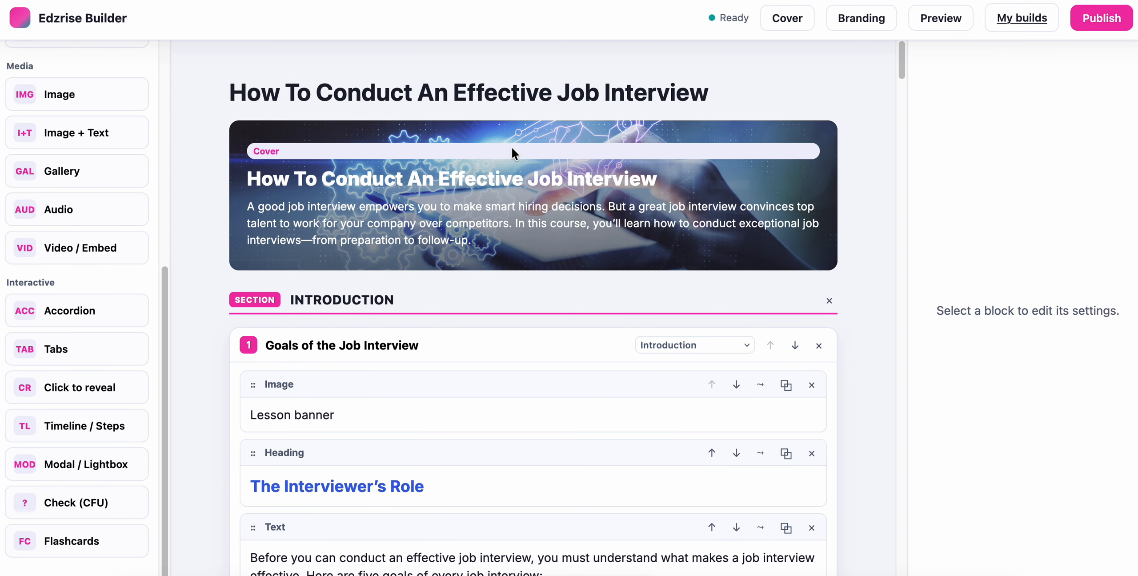
Step: Open the cover page settings and review the layout styles, cover title, subtitle, course description and hero image options
{"action": "left_click", "coordinate": [785, 30]}
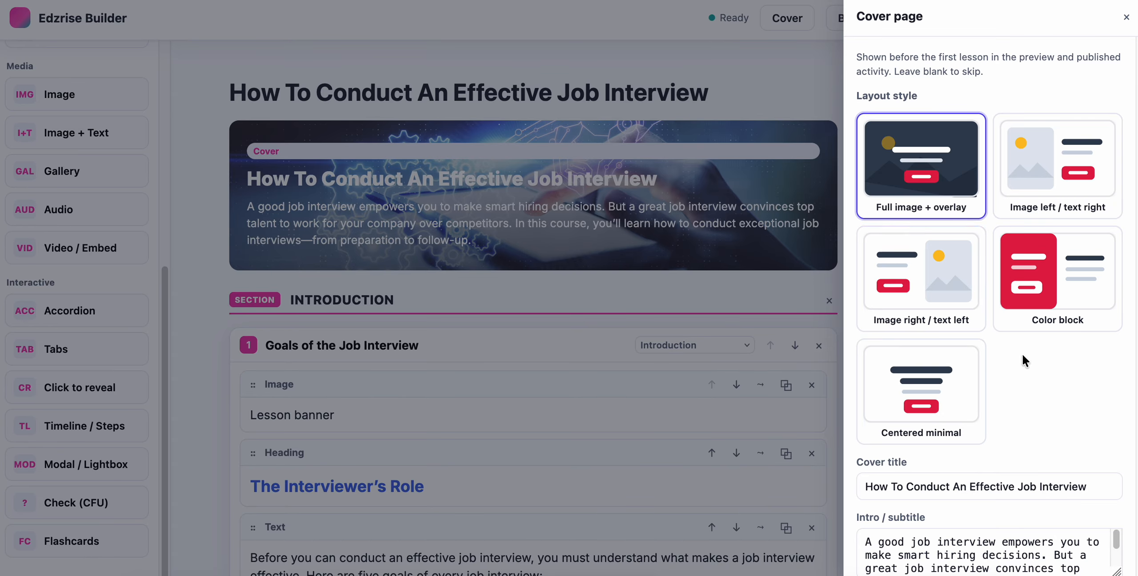
{"action": "scroll", "coordinate": [1022, 353], "scroll_direction": "down", "scroll_amount": 5}
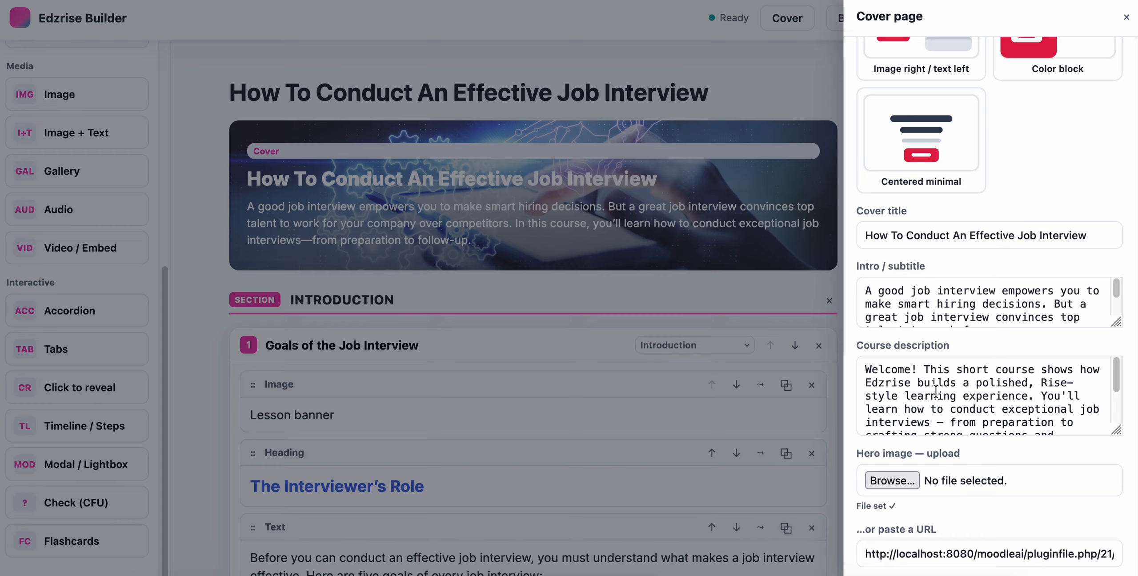
{"action": "scroll", "coordinate": [935, 391], "scroll_direction": "down", "scroll_amount": 2}
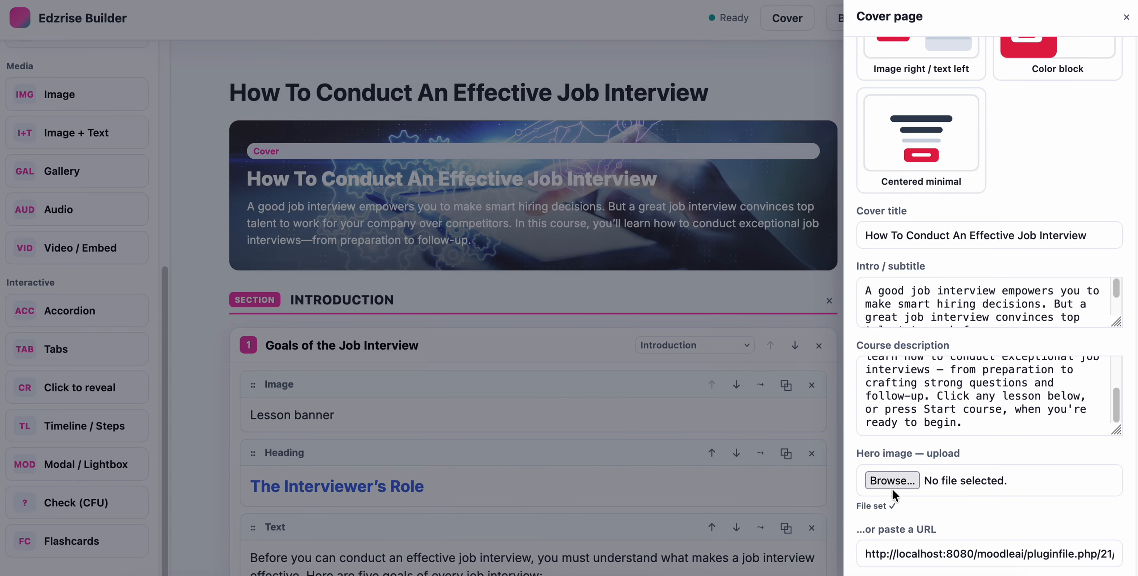
{"action": "scroll", "coordinate": [967, 277], "scroll_direction": "up", "scroll_amount": 5}
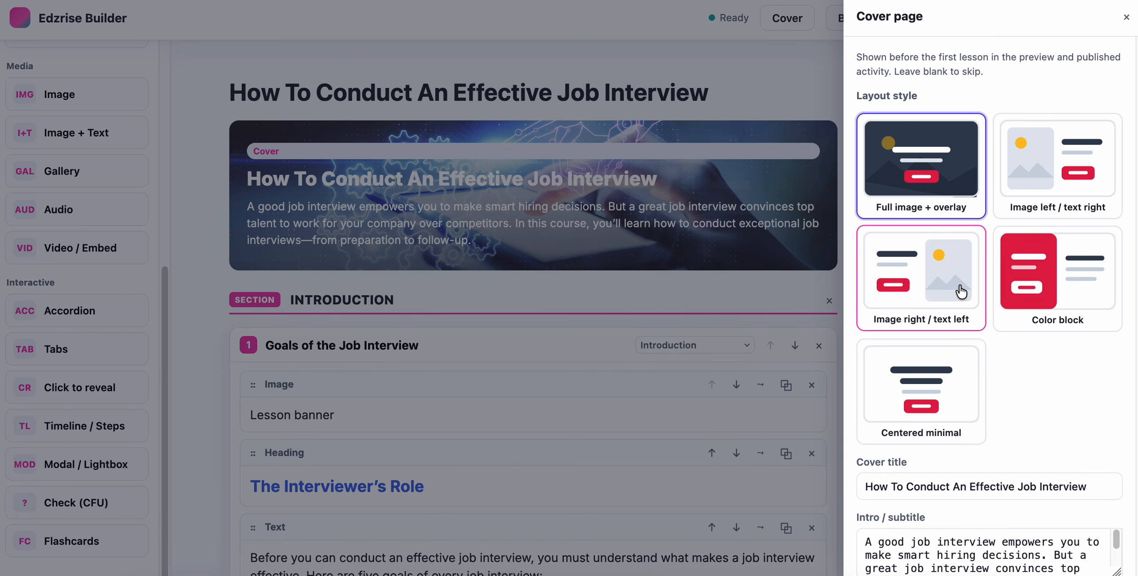
Step: Close the cover page settings and review the Branding colours, button style, font and text spacing options, and knowledge-check pass mark
{"action": "left_click", "coordinate": [1125, 18]}
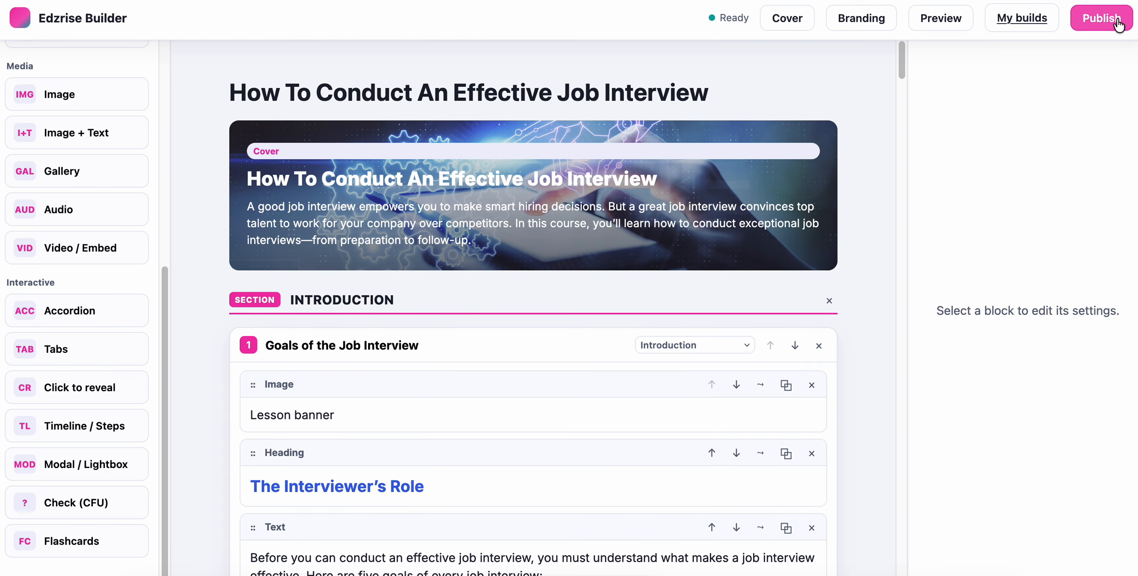
{"action": "left_click", "coordinate": [881, 23]}
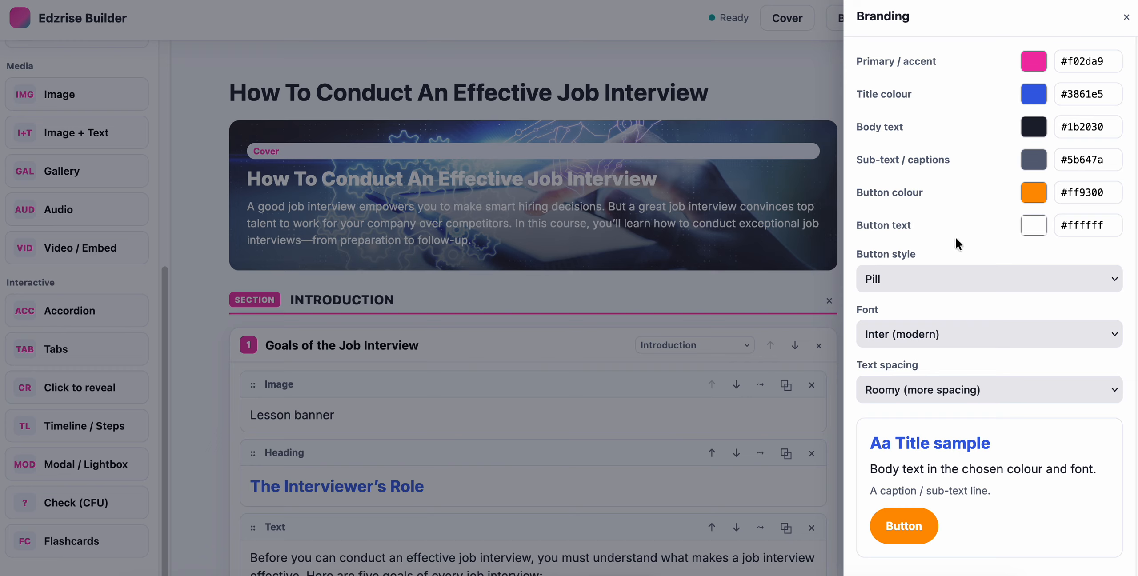
{"action": "left_click", "coordinate": [943, 333]}
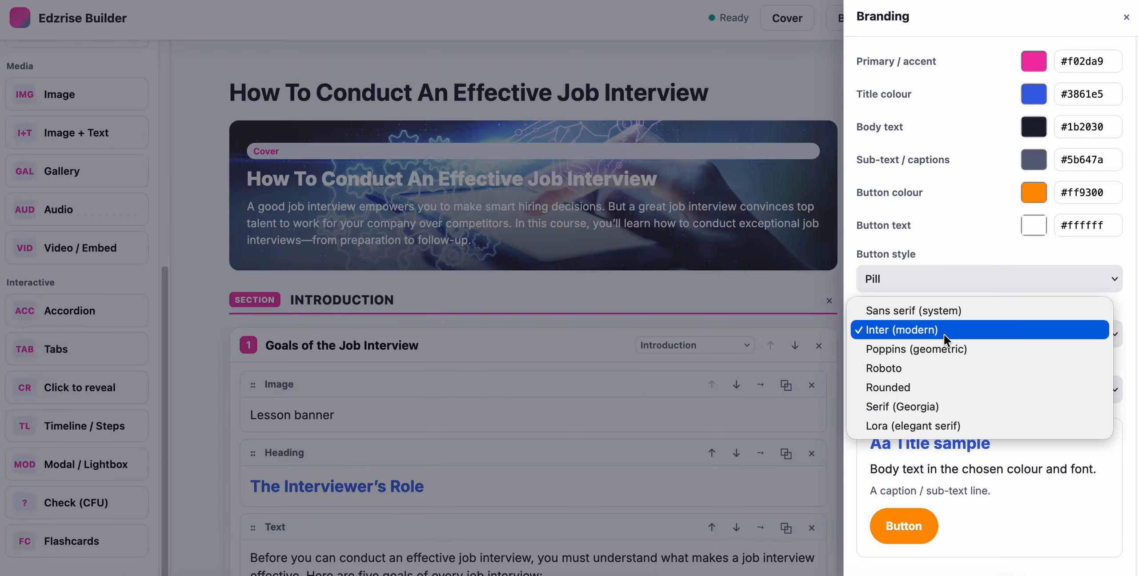
{"action": "left_click", "coordinate": [944, 252]}
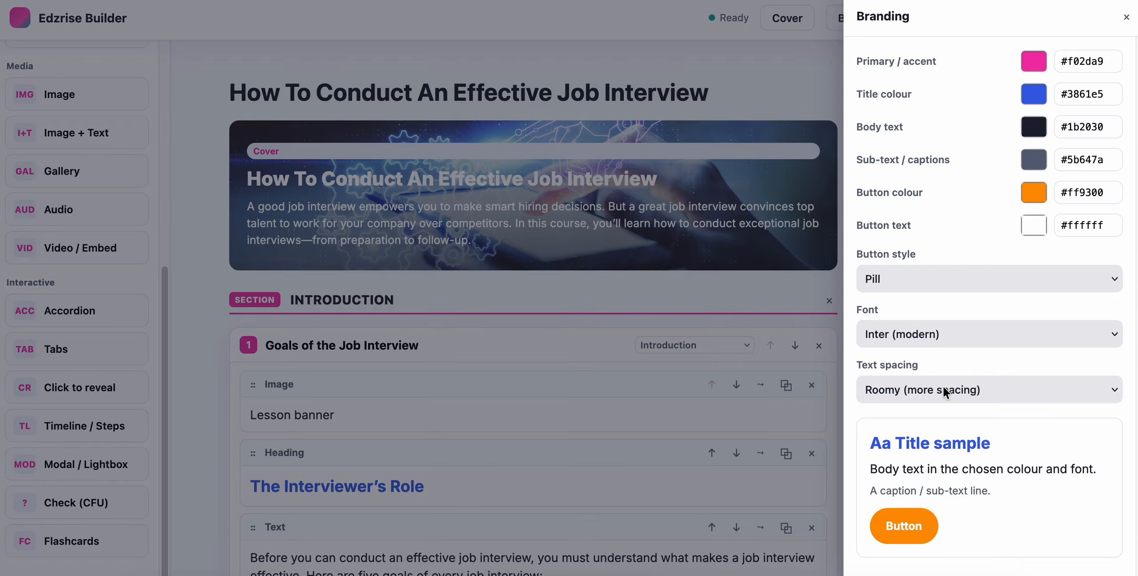
{"action": "scroll", "coordinate": [943, 386], "scroll_direction": "down", "scroll_amount": 3}
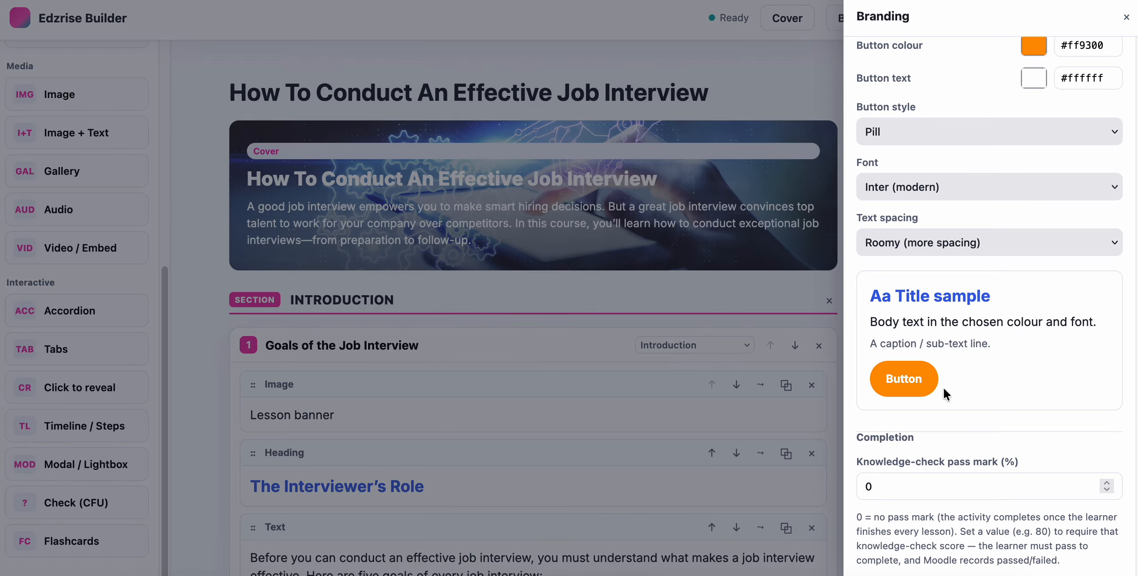
{"action": "left_click", "coordinate": [957, 242]}
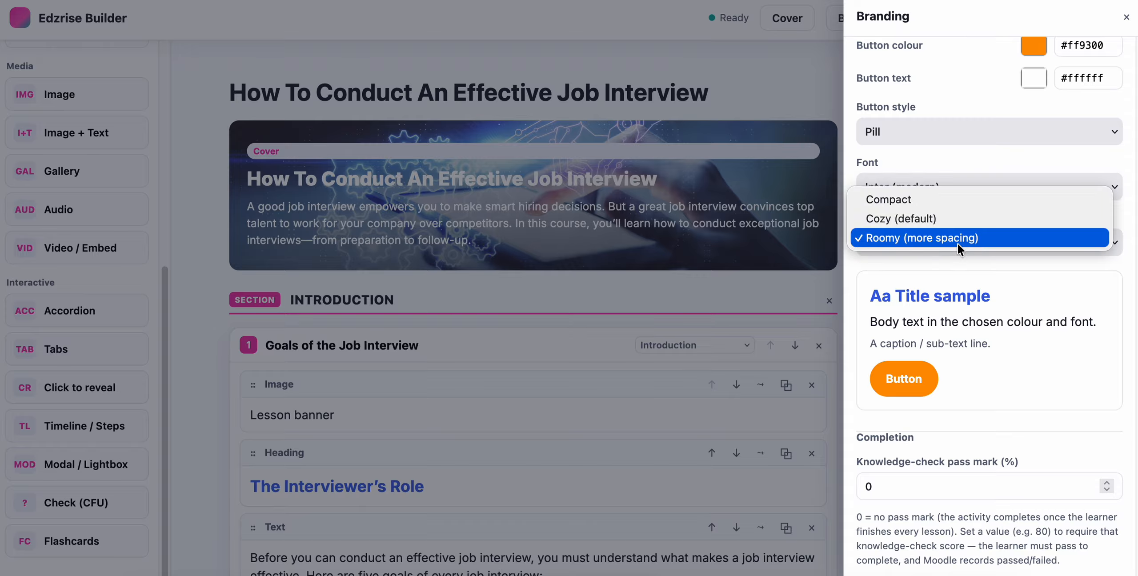
{"action": "left_click", "coordinate": [967, 264]}
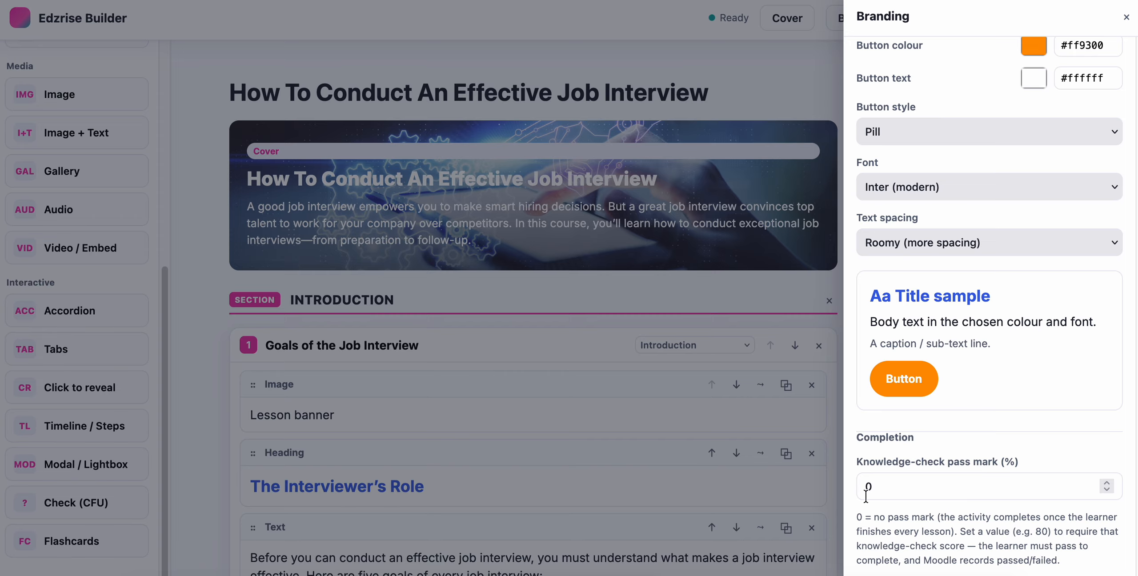
{"action": "left_click", "coordinate": [1126, 17]}
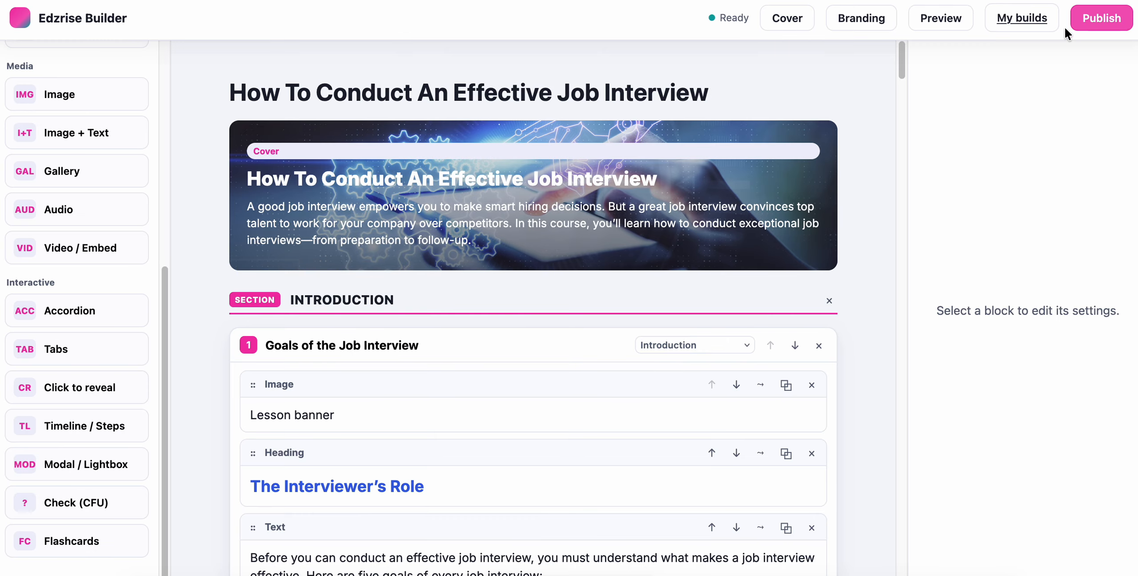
Step: Insert an Image block below the Lesson banner in Goals of the Job Interview and check its size options
{"action": "scroll", "coordinate": [503, 234], "scroll_direction": "down", "scroll_amount": 3}
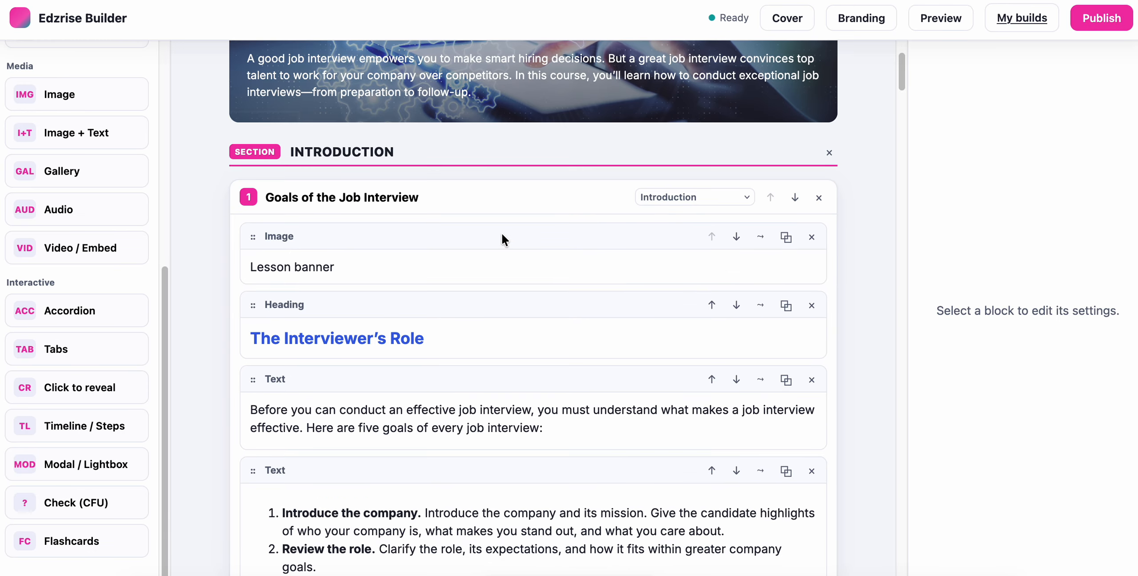
{"action": "left_click", "coordinate": [334, 234]}
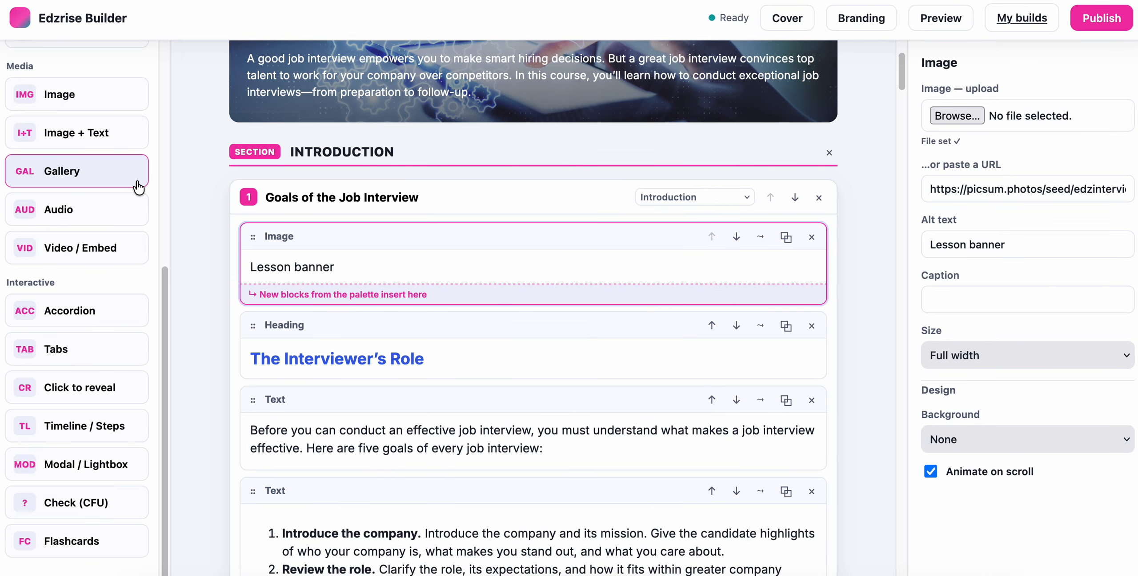
{"action": "left_click", "coordinate": [82, 102]}
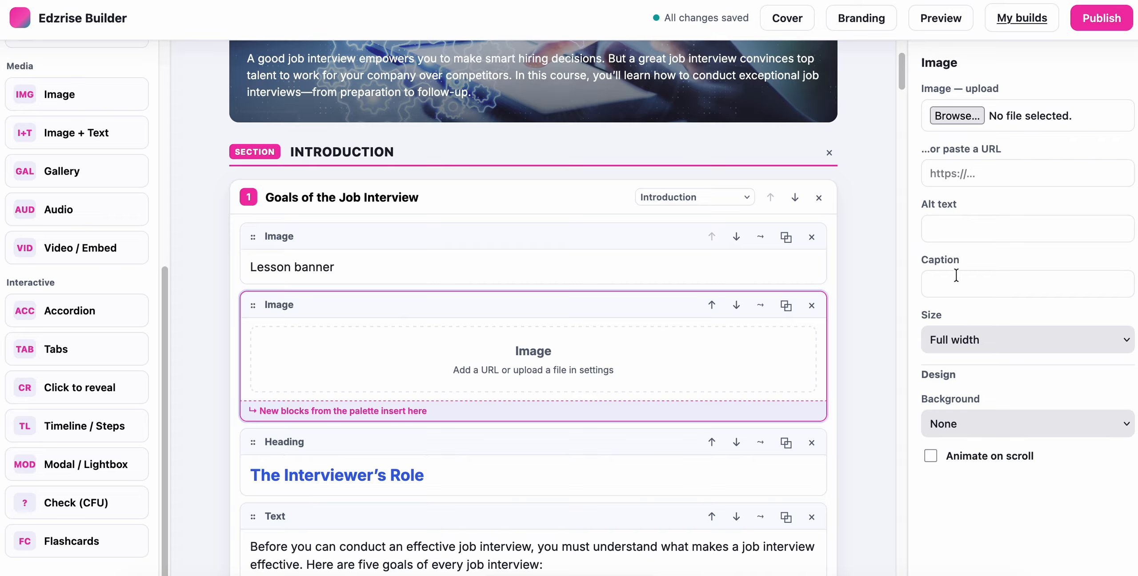
{"action": "left_click", "coordinate": [967, 340]}
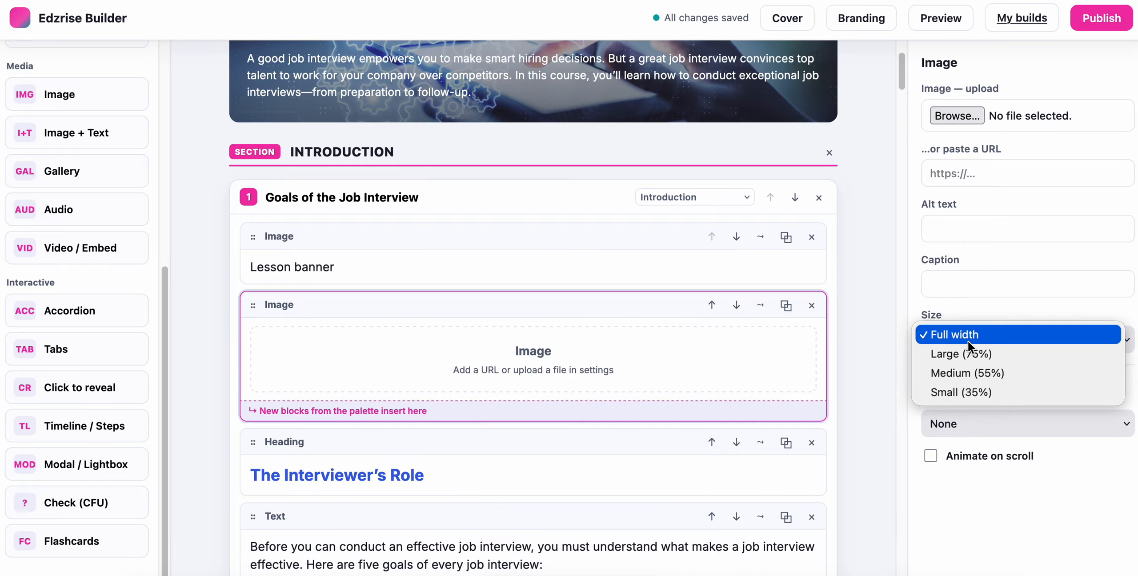
{"action": "left_click", "coordinate": [882, 285]}
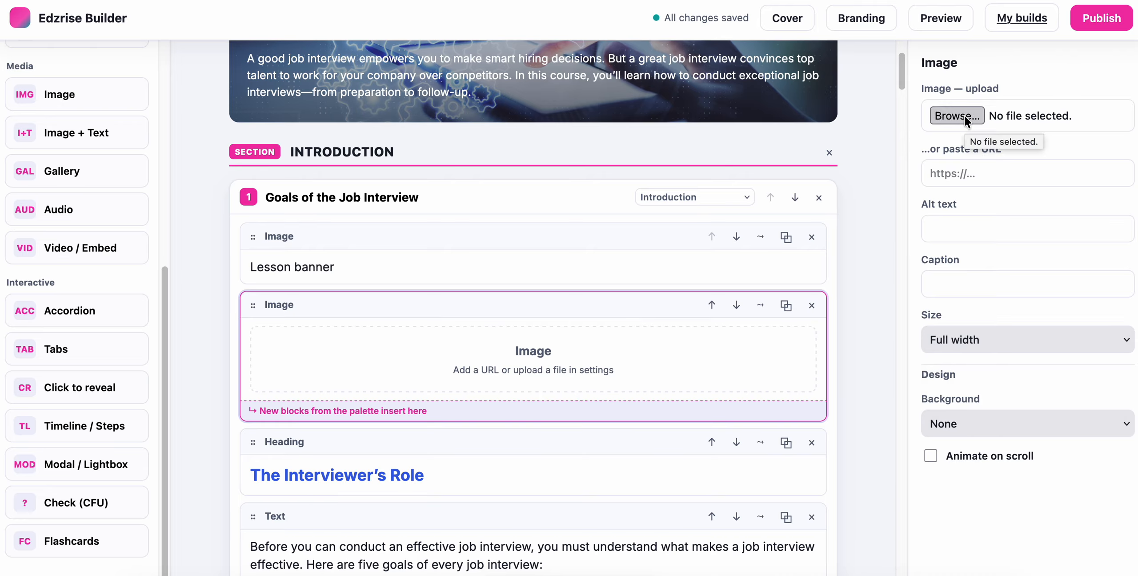
Step: Upload 026467d258e98a76fe6c23b243df18832aa402e2.jpg from the Downloads folder into the new Image block
{"action": "scroll", "coordinate": [416, 250], "scroll_direction": "down", "scroll_amount": 10}
{"action": "scroll", "coordinate": [418, 251], "scroll_direction": "up", "scroll_amount": 5}
{"action": "scroll", "coordinate": [418, 250], "scroll_direction": "up", "scroll_amount": 2}
{"action": "scroll", "coordinate": [417, 250], "scroll_direction": "down", "scroll_amount": 15}
{"action": "scroll", "coordinate": [417, 250], "scroll_direction": "down", "scroll_amount": 20}
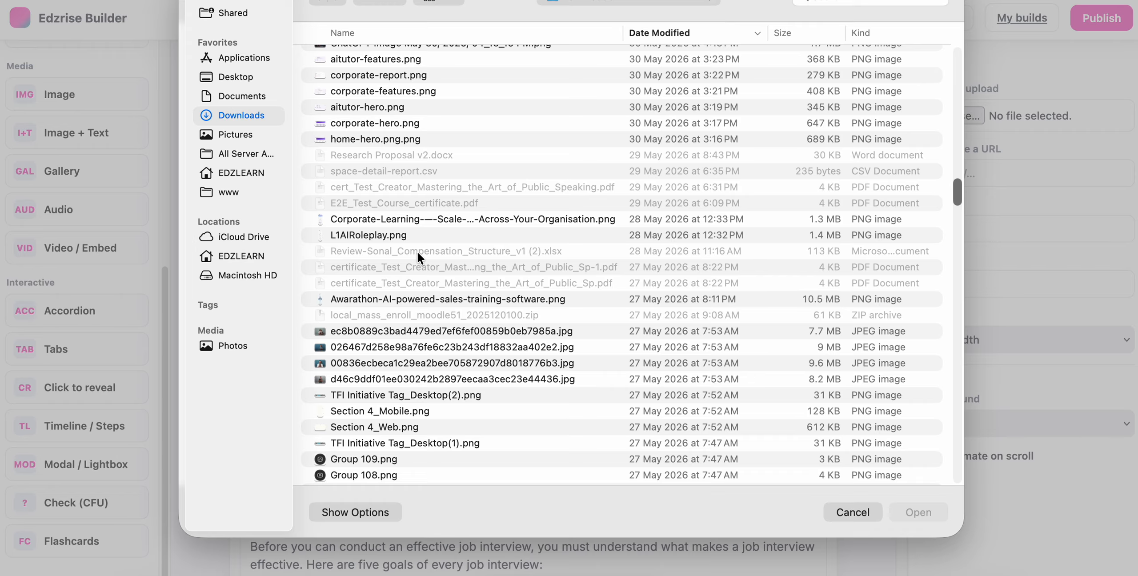
{"action": "scroll", "coordinate": [417, 250], "scroll_direction": "down", "scroll_amount": 3}
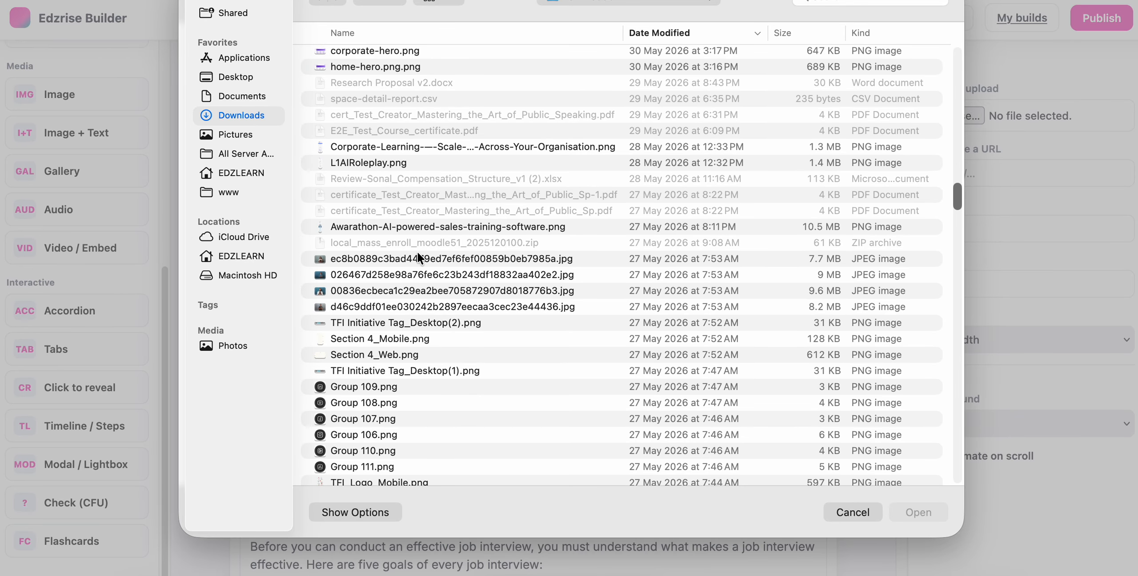
{"action": "left_click", "coordinate": [413, 275]}
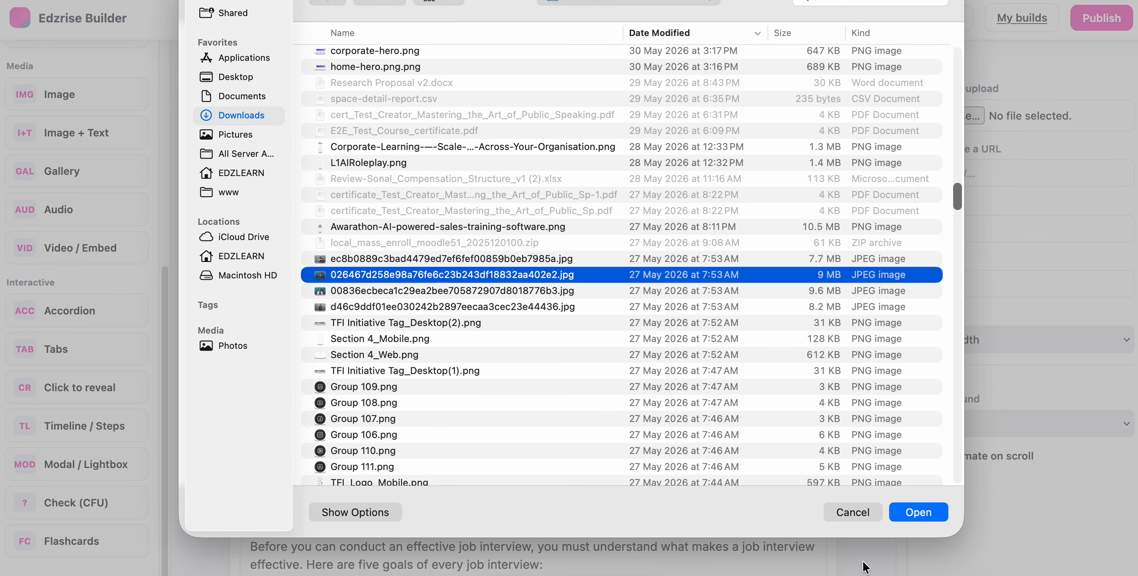
{"action": "left_click", "coordinate": [920, 516]}
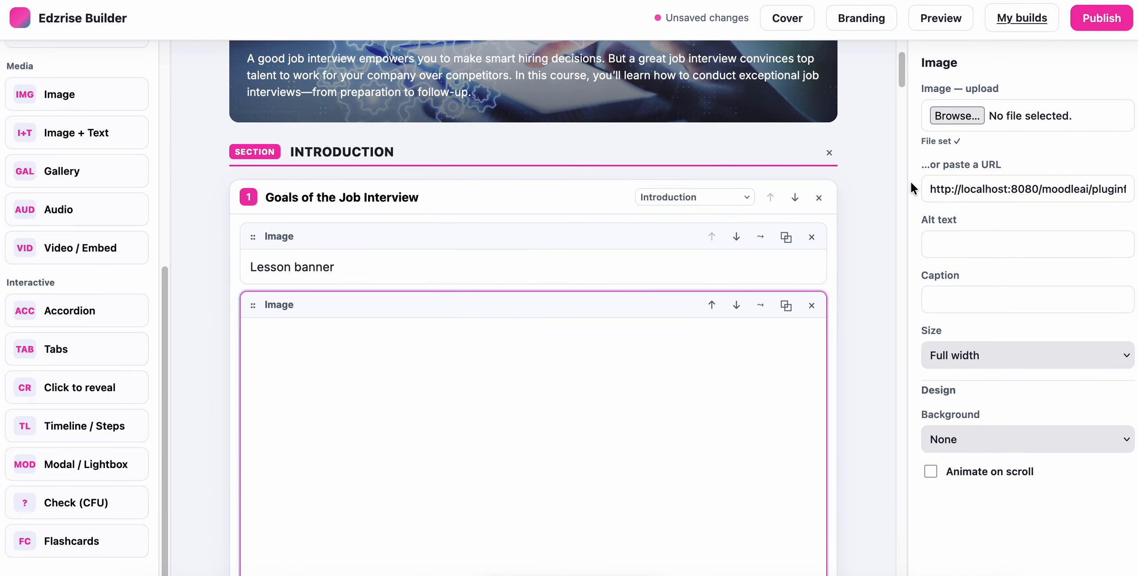
{"action": "scroll", "coordinate": [566, 210], "scroll_direction": "down", "scroll_amount": 5}
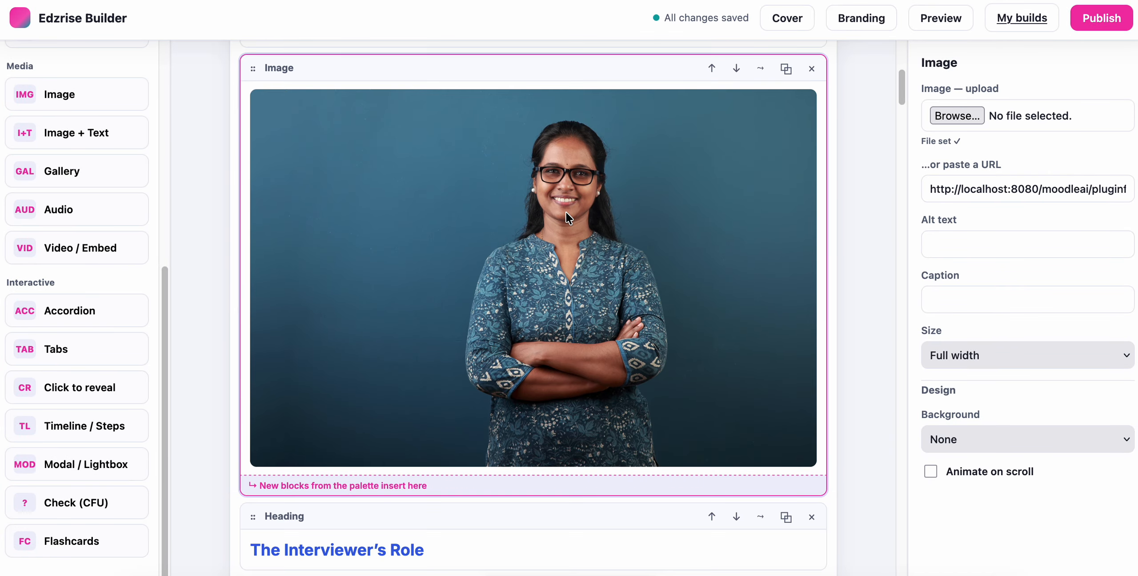
{"action": "scroll", "coordinate": [565, 211], "scroll_direction": "up", "scroll_amount": 1}
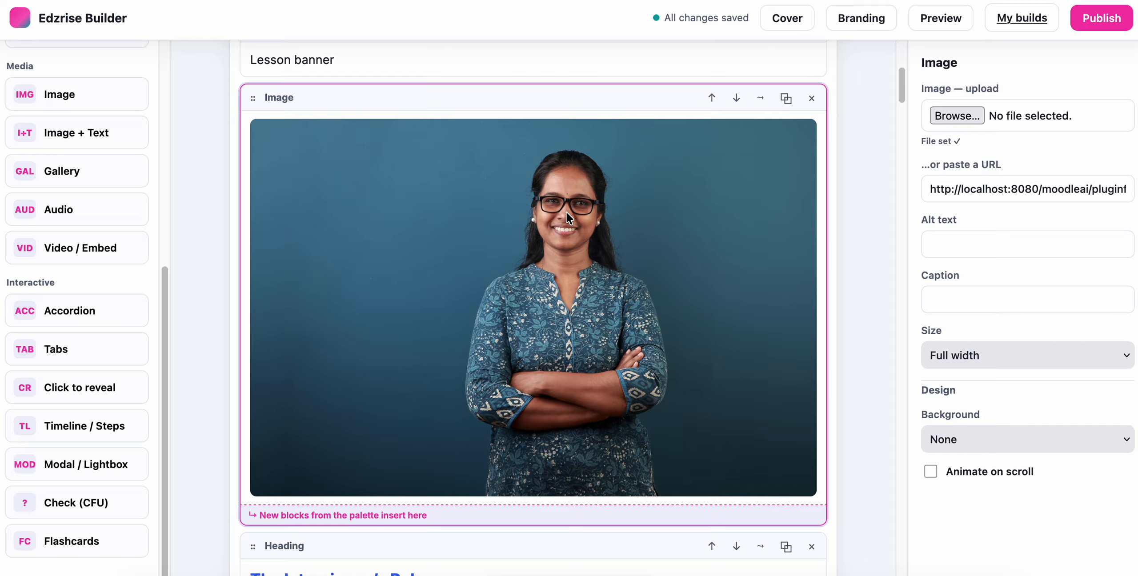
Step: Delete the newly added photo block from the Goals of the Job Interview lesson
{"action": "left_click", "coordinate": [813, 99]}
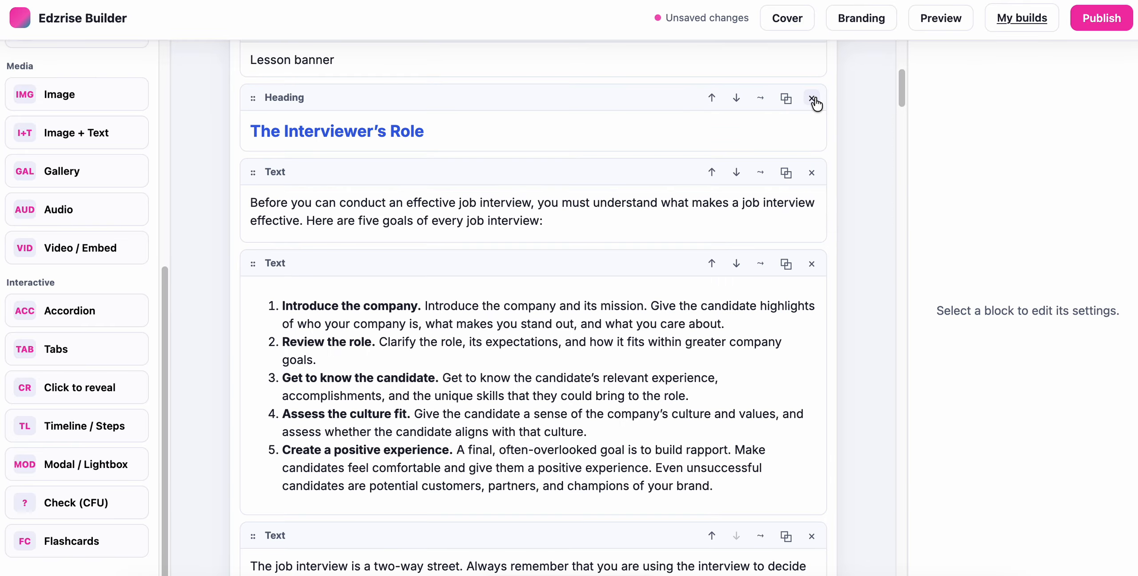
{"action": "scroll", "coordinate": [661, 134], "scroll_direction": "up", "scroll_amount": 4}
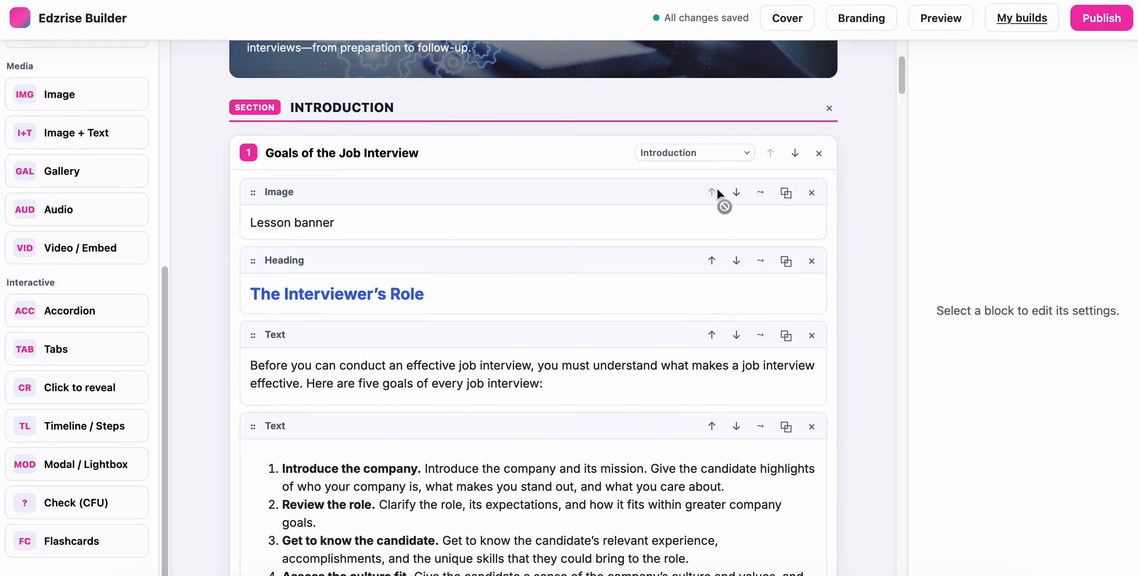
Step: Check which lessons the first text block under The Interviewer's Role can be moved to, leaving it in place
{"action": "left_click", "coordinate": [761, 336]}
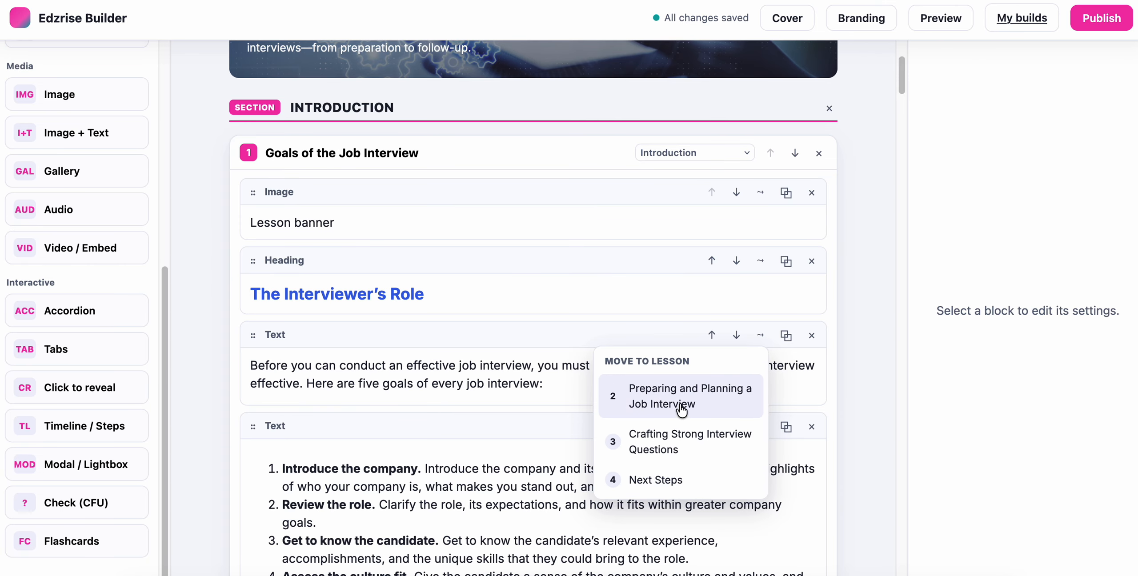
{"action": "scroll", "coordinate": [682, 408], "scroll_direction": "down", "scroll_amount": 2}
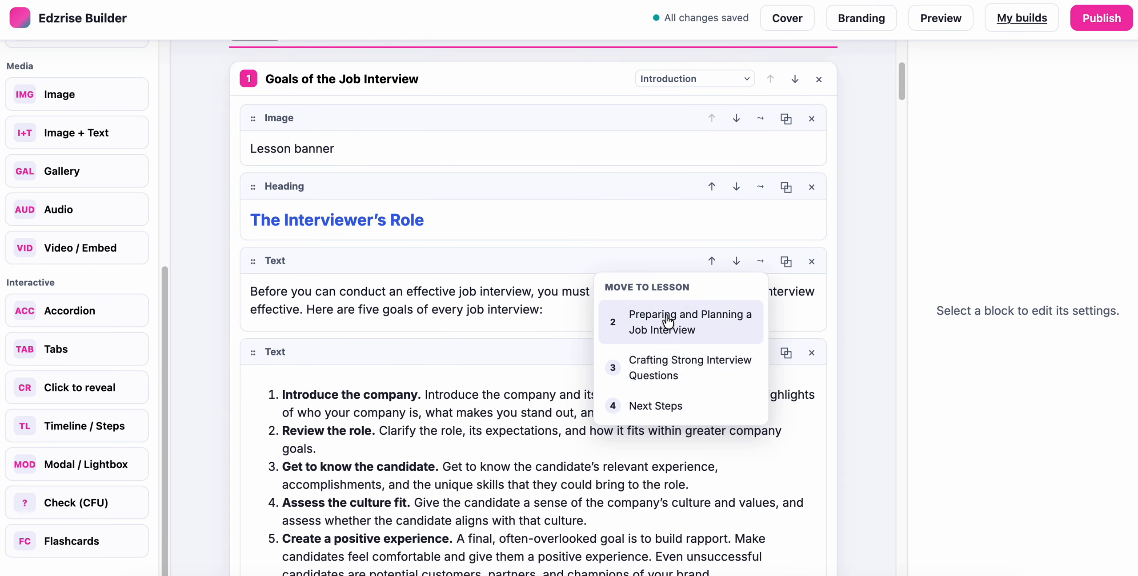
{"action": "left_click", "coordinate": [871, 257]}
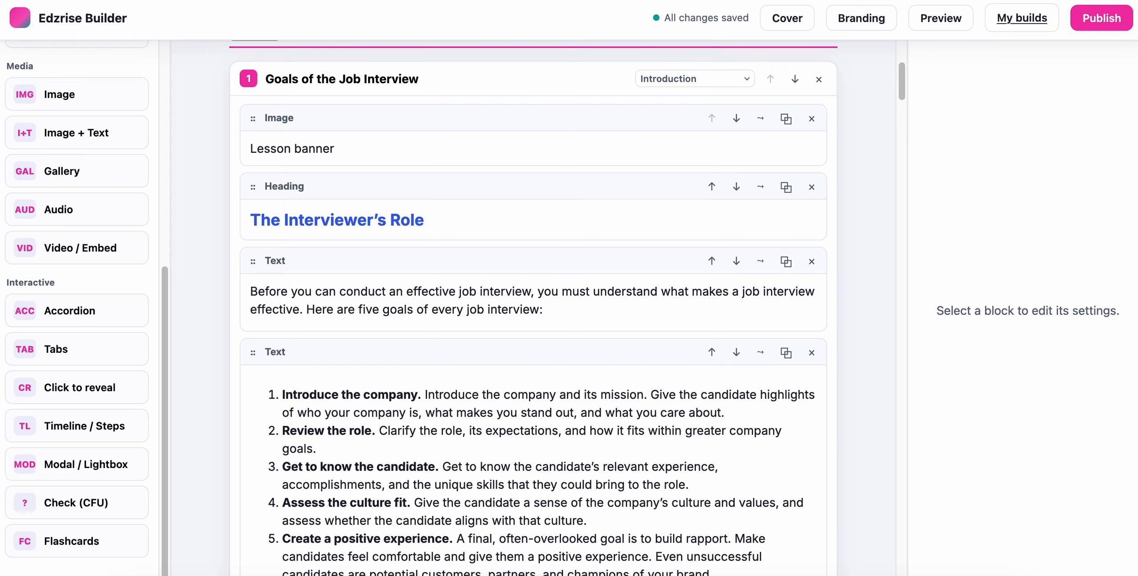
Step: Open the numbered list text block of five interview goals and examine its content editor and formatting options
{"action": "scroll", "coordinate": [481, 360], "scroll_direction": "down", "scroll_amount": 4}
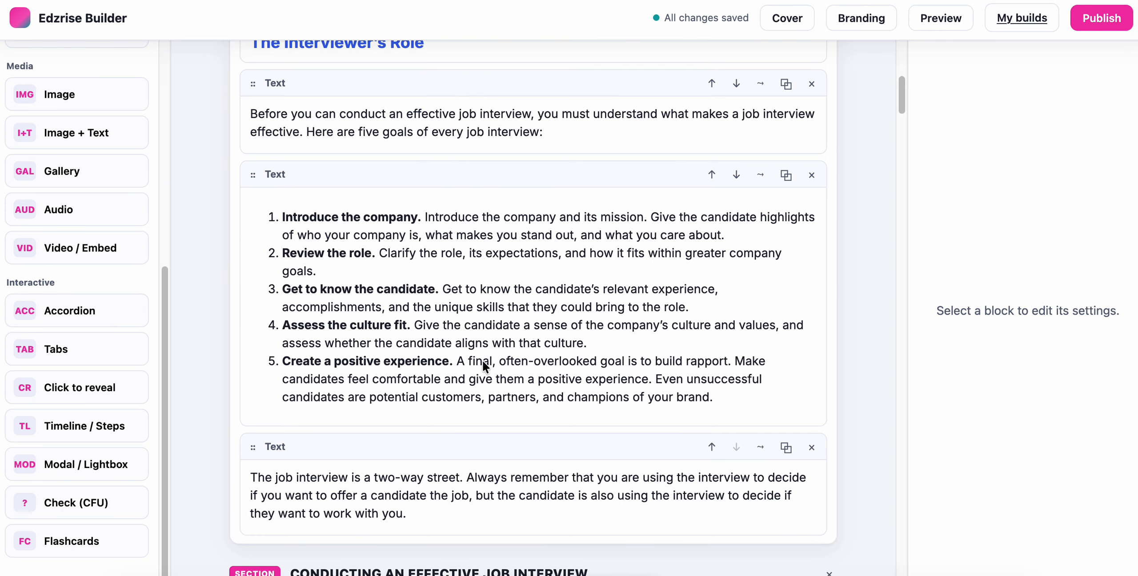
{"action": "left_click", "coordinate": [450, 272]}
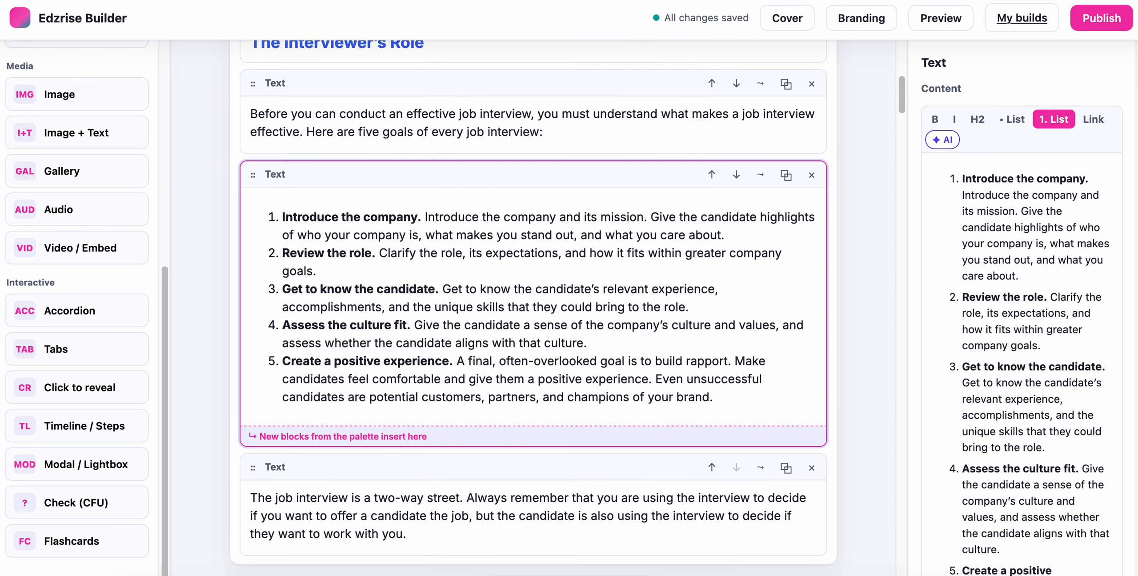
{"action": "scroll", "coordinate": [1028, 278], "scroll_direction": "down", "scroll_amount": 6}
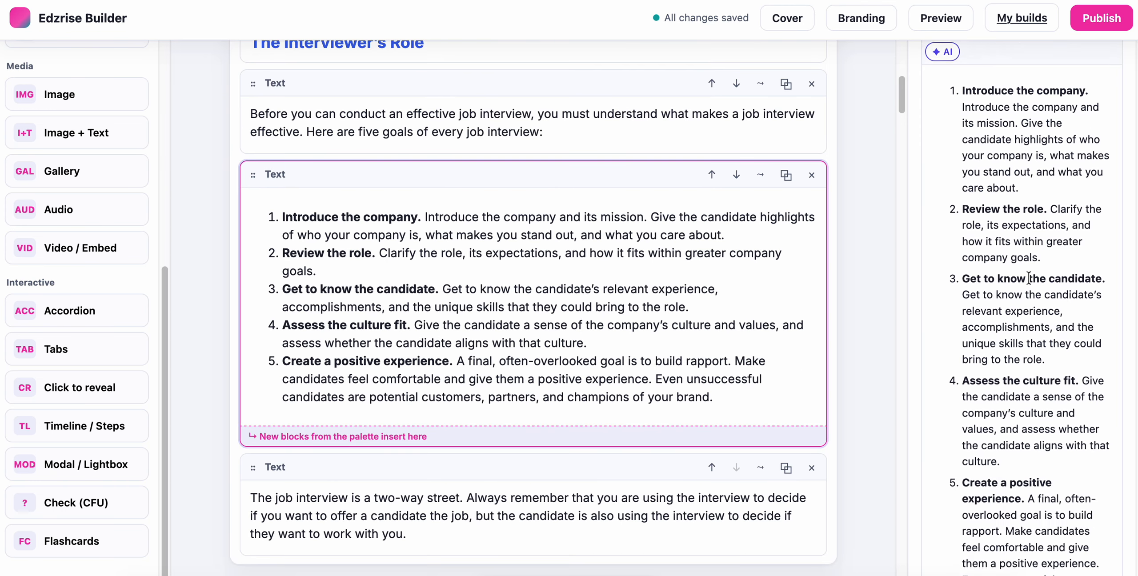
{"action": "scroll", "coordinate": [1028, 277], "scroll_direction": "up", "scroll_amount": 6}
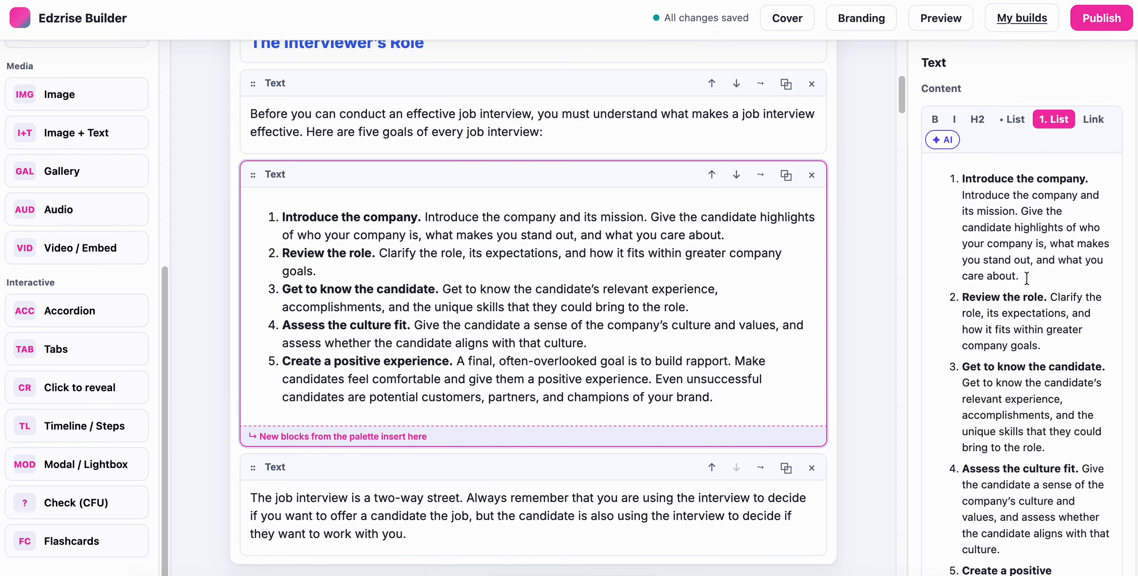
Step: Review the AI assist actions, bullet count, tone choices and instructions field for the list block, and close it without generating
{"action": "left_click", "coordinate": [943, 140]}
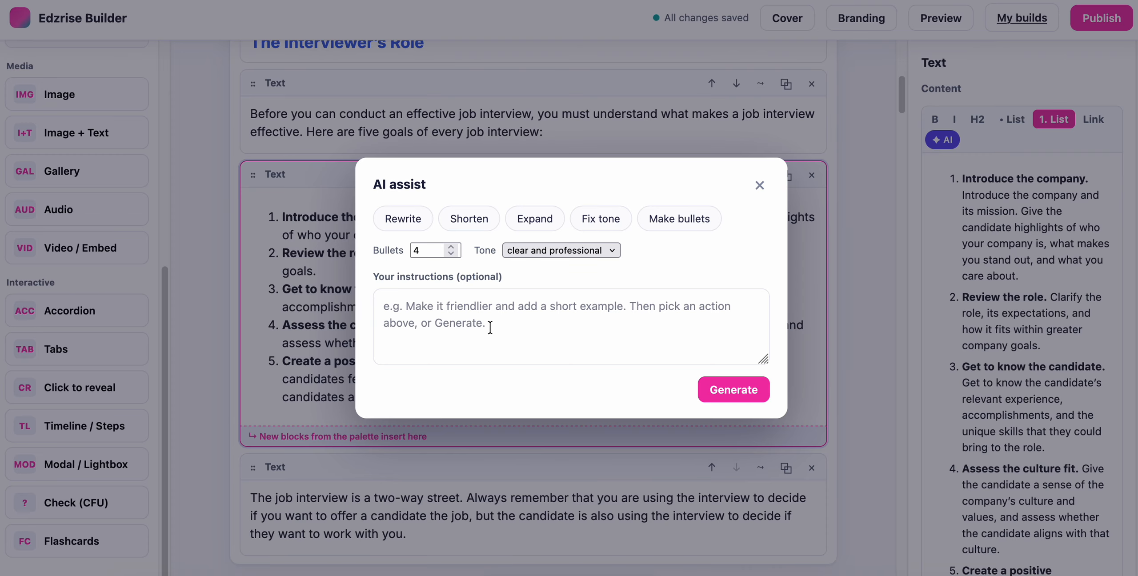
{"action": "left_click", "coordinate": [427, 250]}
{"action": "left_click", "coordinate": [564, 250]}
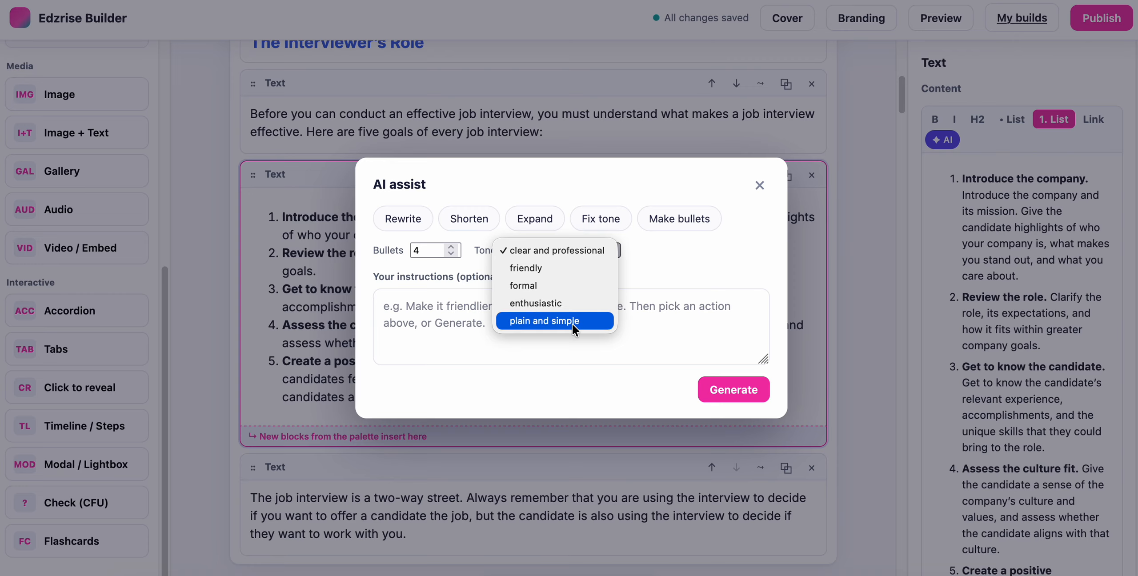
{"action": "left_click", "coordinate": [734, 269]}
{"action": "left_click", "coordinate": [487, 304]}
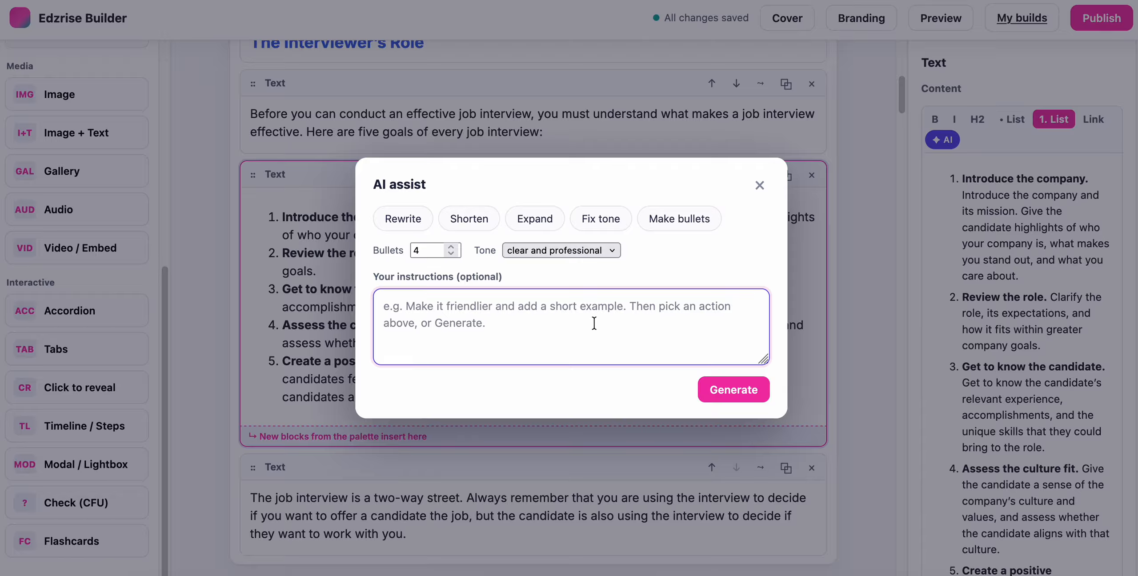
{"action": "left_click", "coordinate": [757, 187]}
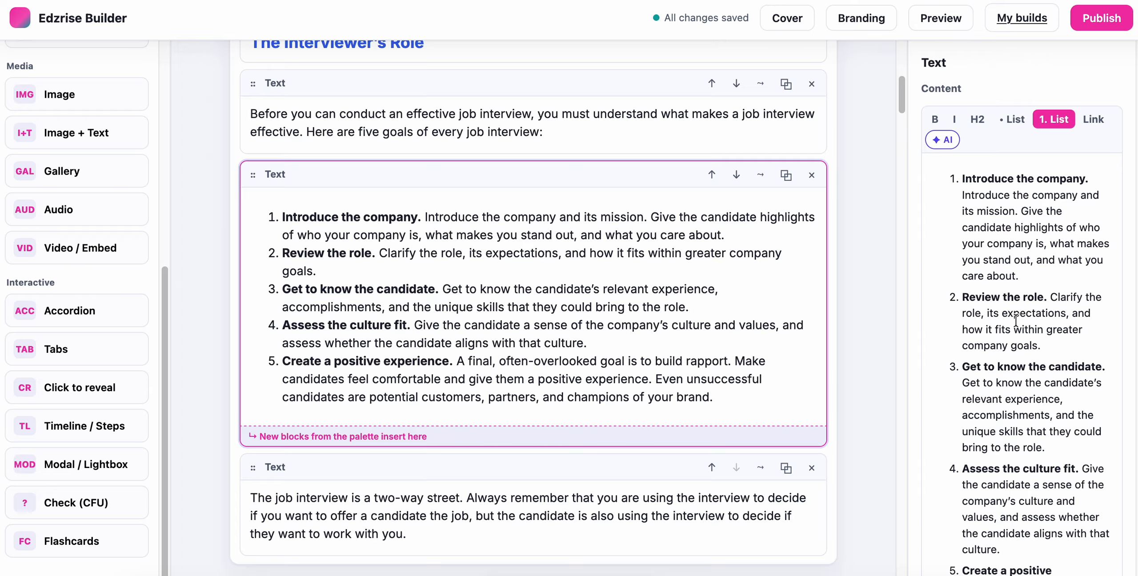
Step: Look through the rest of the list block's settings and open the settings of the lesson's closing text block
{"action": "scroll", "coordinate": [1016, 319], "scroll_direction": "down", "scroll_amount": 5}
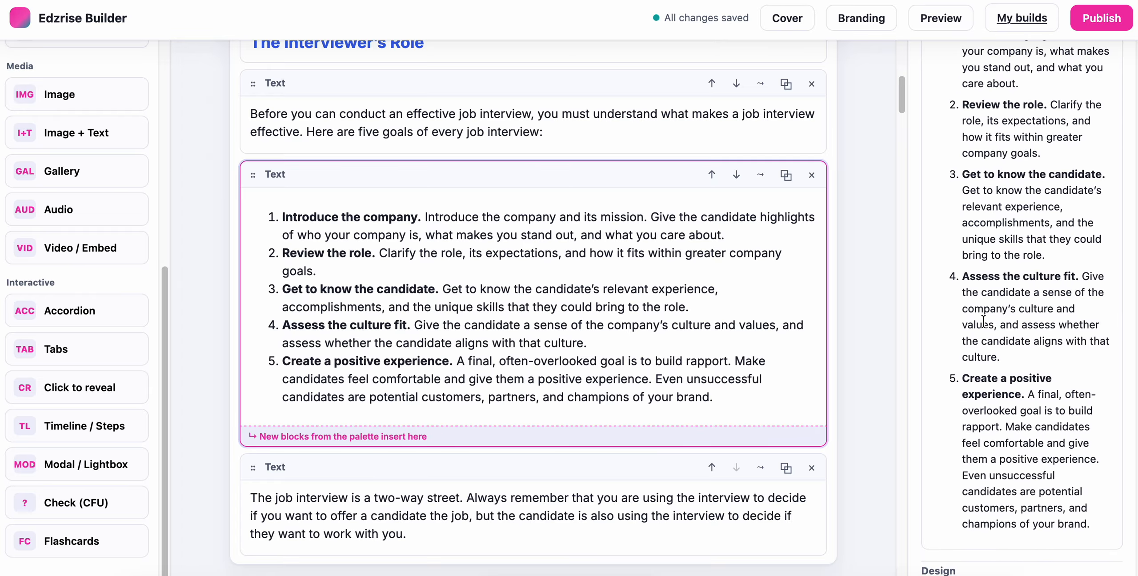
{"action": "scroll", "coordinate": [494, 288], "scroll_direction": "down", "scroll_amount": 1}
{"action": "scroll", "coordinate": [493, 288], "scroll_direction": "down", "scroll_amount": 7}
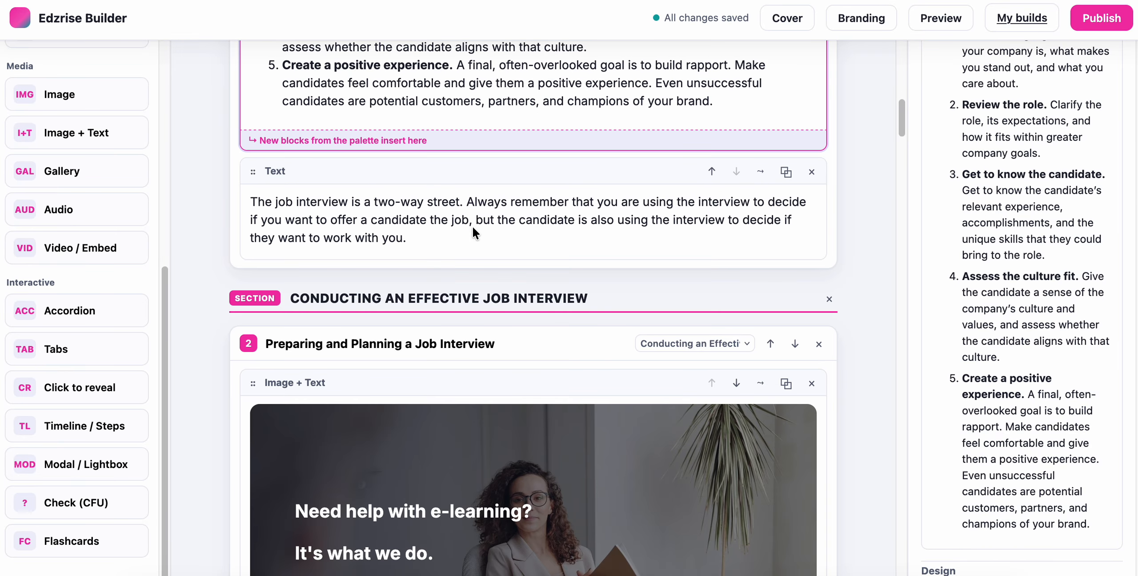
{"action": "left_click", "coordinate": [473, 227]}
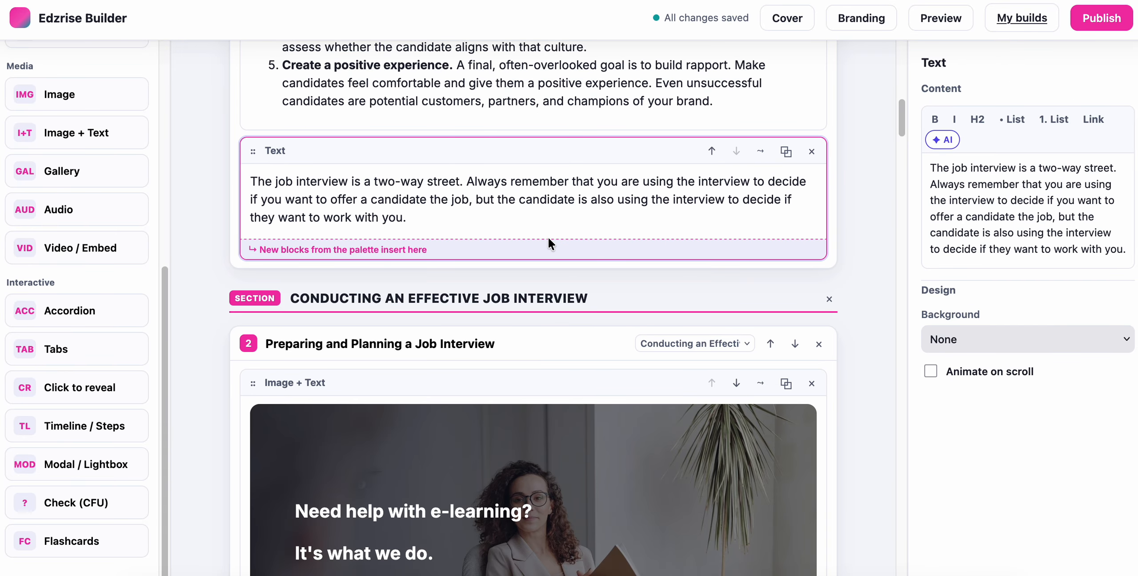
Step: Open the Image + Text banner block in Preparing and Planning a Job Interview and examine its image, text and design style settings
{"action": "scroll", "coordinate": [547, 237], "scroll_direction": "down", "scroll_amount": 7}
{"action": "left_click", "coordinate": [535, 277]}
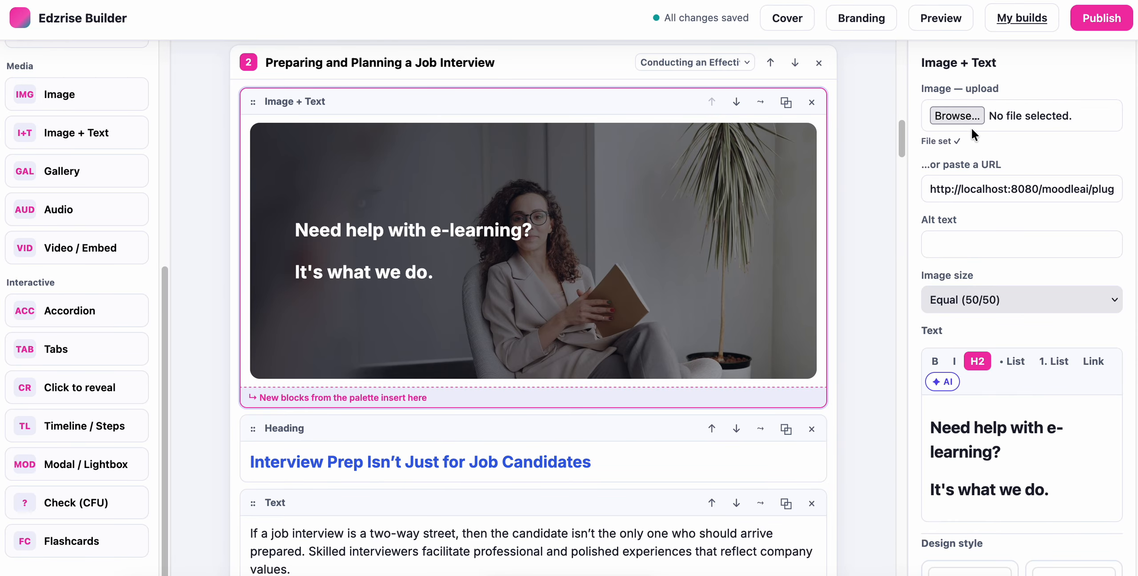
{"action": "scroll", "coordinate": [955, 272], "scroll_direction": "down", "scroll_amount": 7}
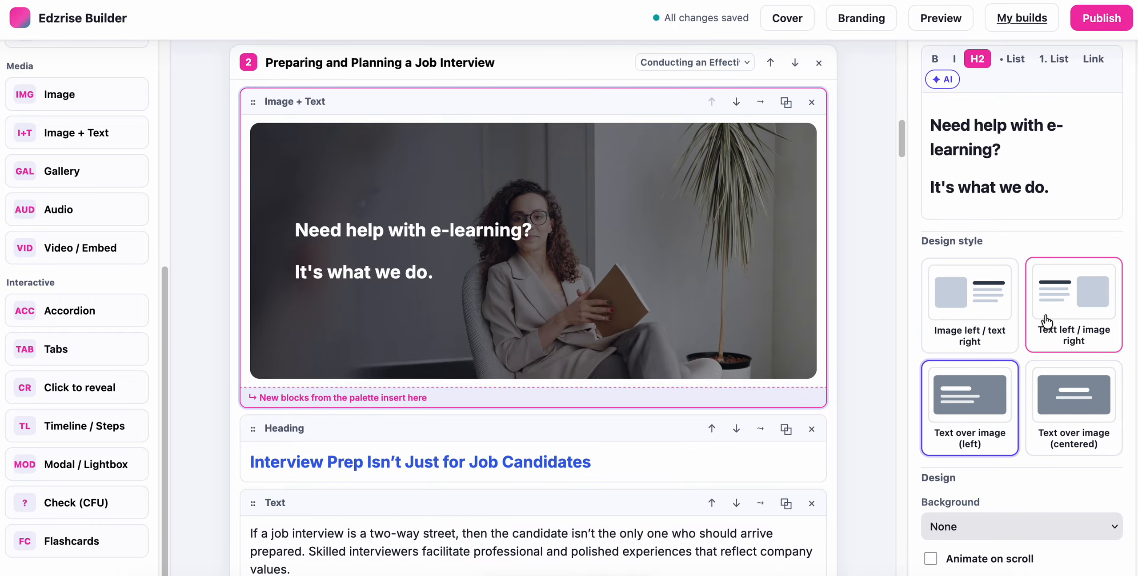
{"action": "scroll", "coordinate": [1045, 315], "scroll_direction": "up", "scroll_amount": 6}
Step: Open the settings of the text block under the heading Interview Prep Isn't Just for Job Candidates
{"action": "scroll", "coordinate": [462, 271], "scroll_direction": "down", "scroll_amount": 4}
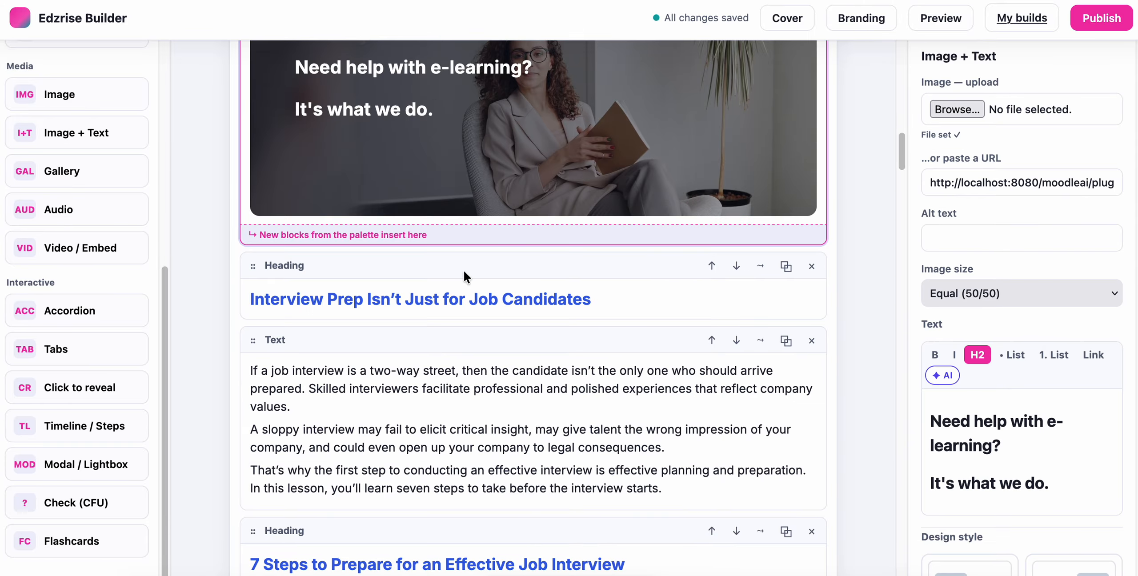
{"action": "scroll", "coordinate": [464, 277], "scroll_direction": "down", "scroll_amount": 5}
{"action": "scroll", "coordinate": [464, 277], "scroll_direction": "up", "scroll_amount": 2}
{"action": "left_click", "coordinate": [463, 276]}
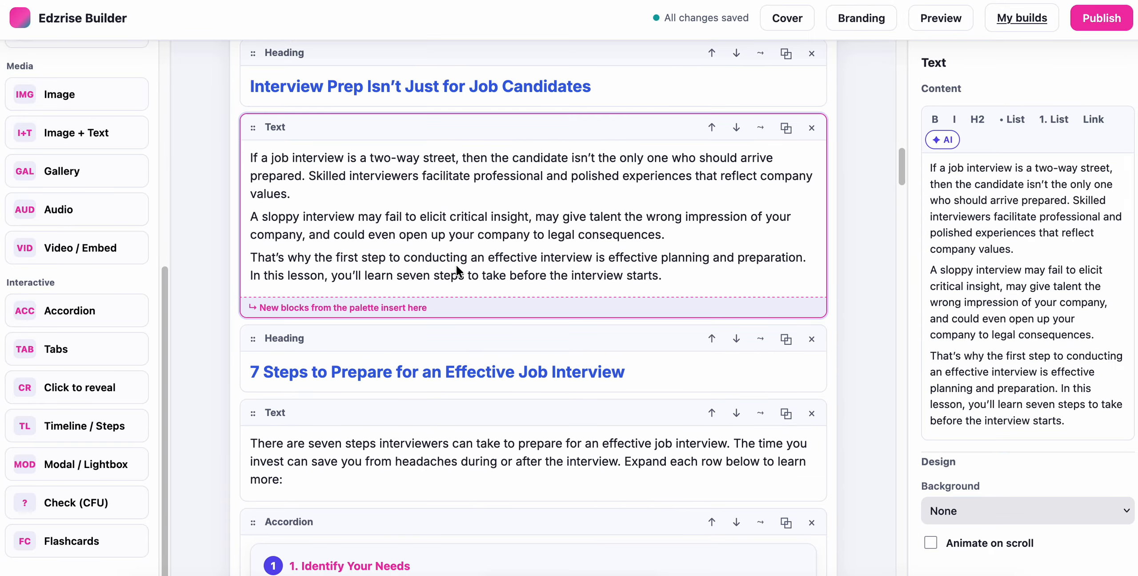
Step: Open the seven-step interview preparation accordion, review its sections and design styles, and turn on Animate on scroll
{"action": "scroll", "coordinate": [525, 288], "scroll_direction": "down", "scroll_amount": 7}
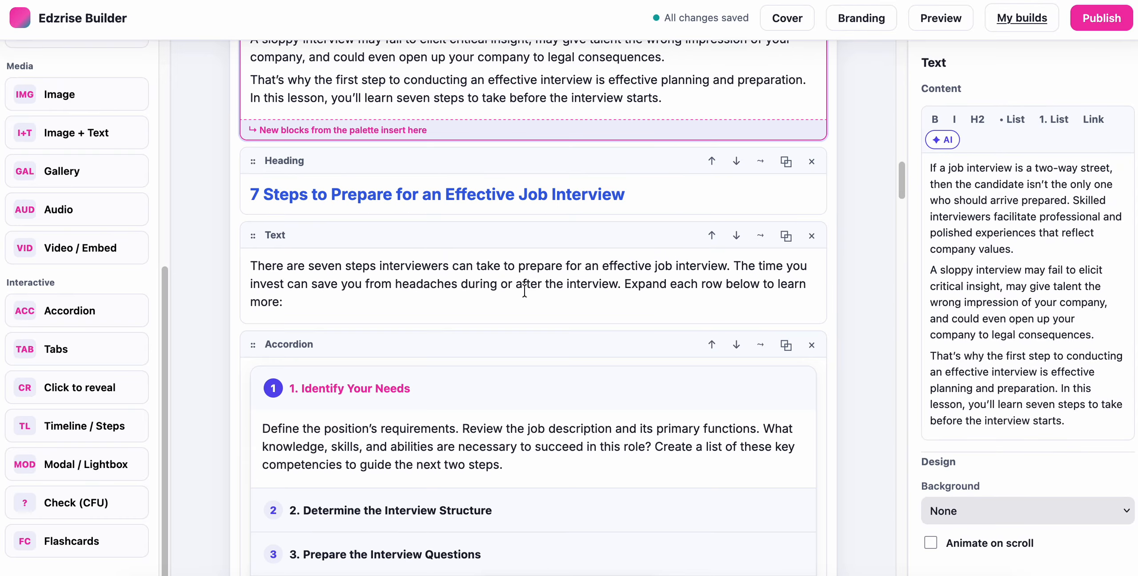
{"action": "scroll", "coordinate": [530, 312], "scroll_direction": "down", "scroll_amount": 1}
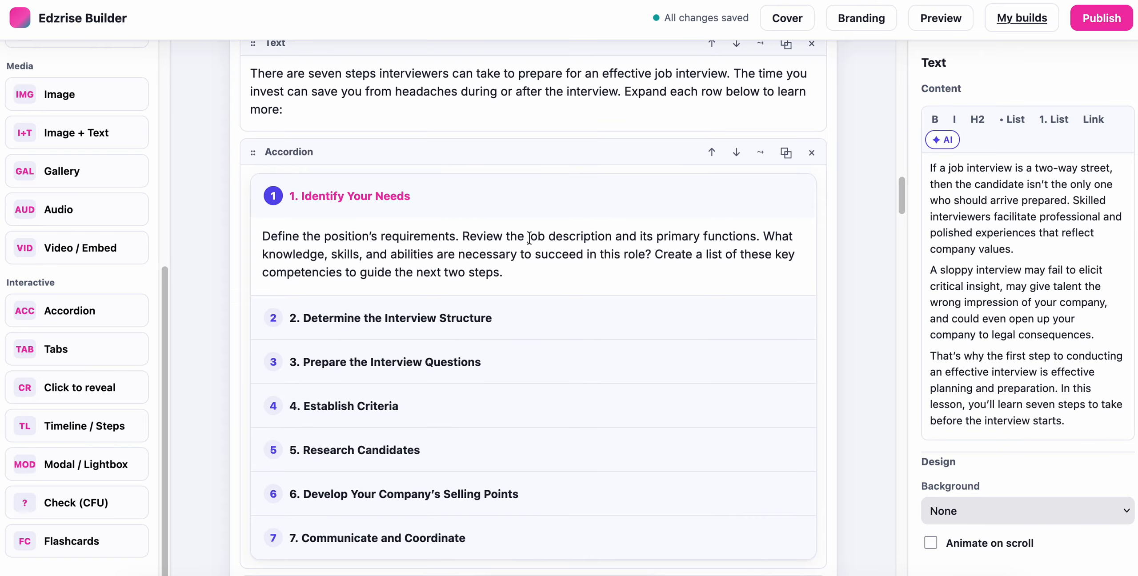
{"action": "left_click", "coordinate": [529, 238]}
{"action": "scroll", "coordinate": [996, 287], "scroll_direction": "down", "scroll_amount": 20}
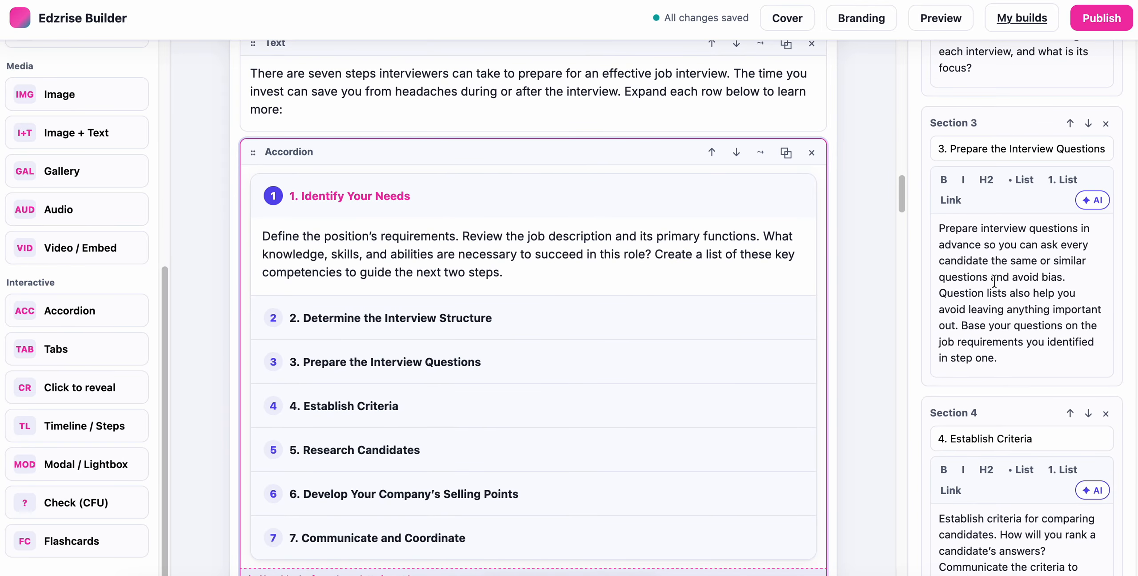
{"action": "scroll", "coordinate": [996, 288], "scroll_direction": "down", "scroll_amount": 10}
{"action": "scroll", "coordinate": [993, 281], "scroll_direction": "up", "scroll_amount": 4}
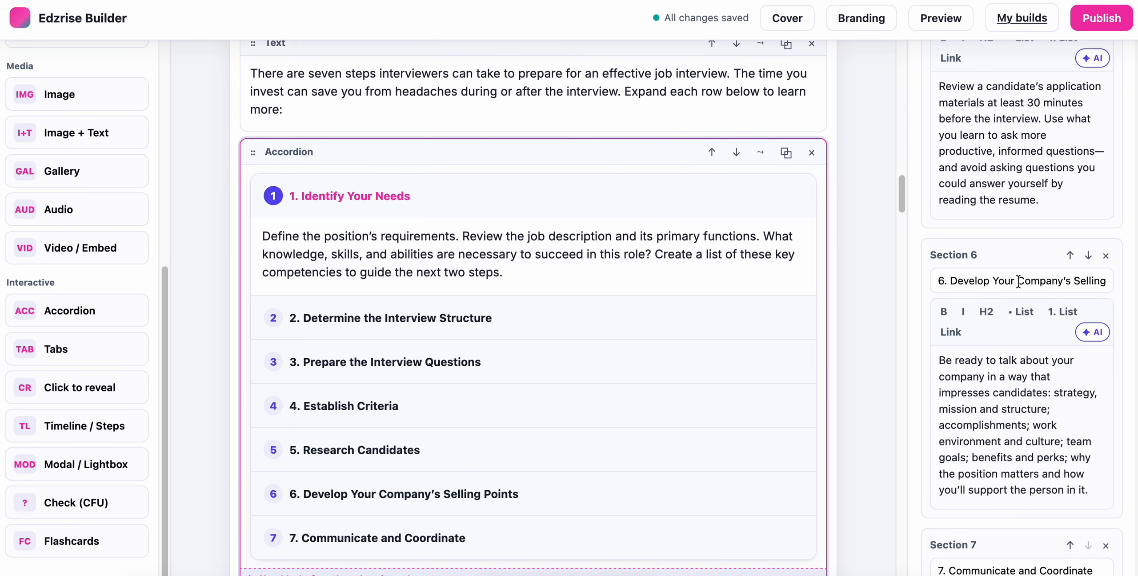
{"action": "scroll", "coordinate": [1022, 404], "scroll_direction": "down", "scroll_amount": 14}
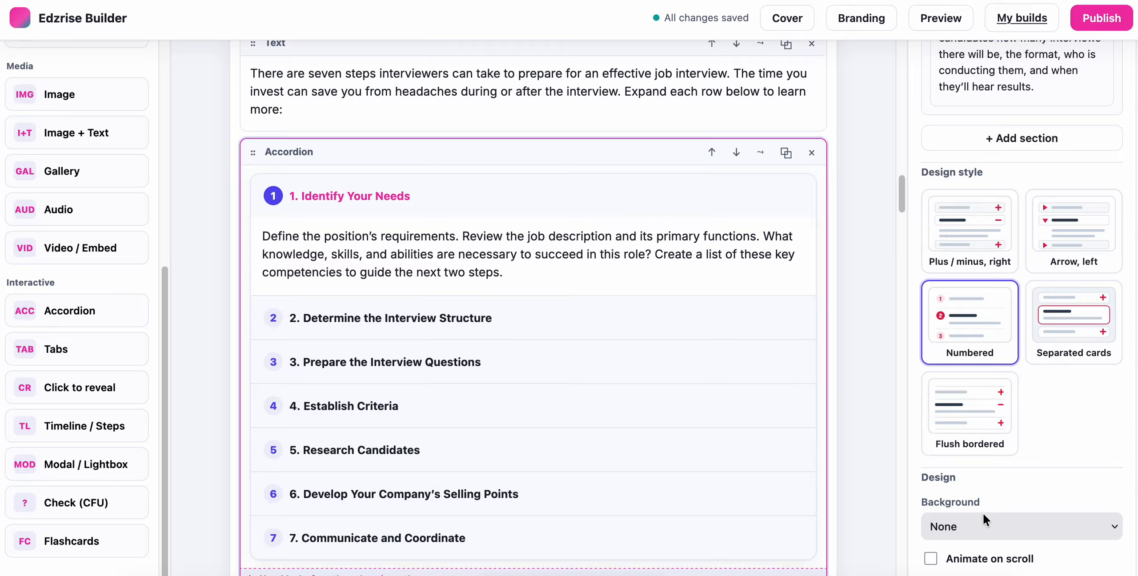
{"action": "left_click", "coordinate": [930, 558]}
Step: Open the Benjamin Franklin quote callout below the accordion and examine its design style options
{"action": "scroll", "coordinate": [656, 216], "scroll_direction": "down", "scroll_amount": 10}
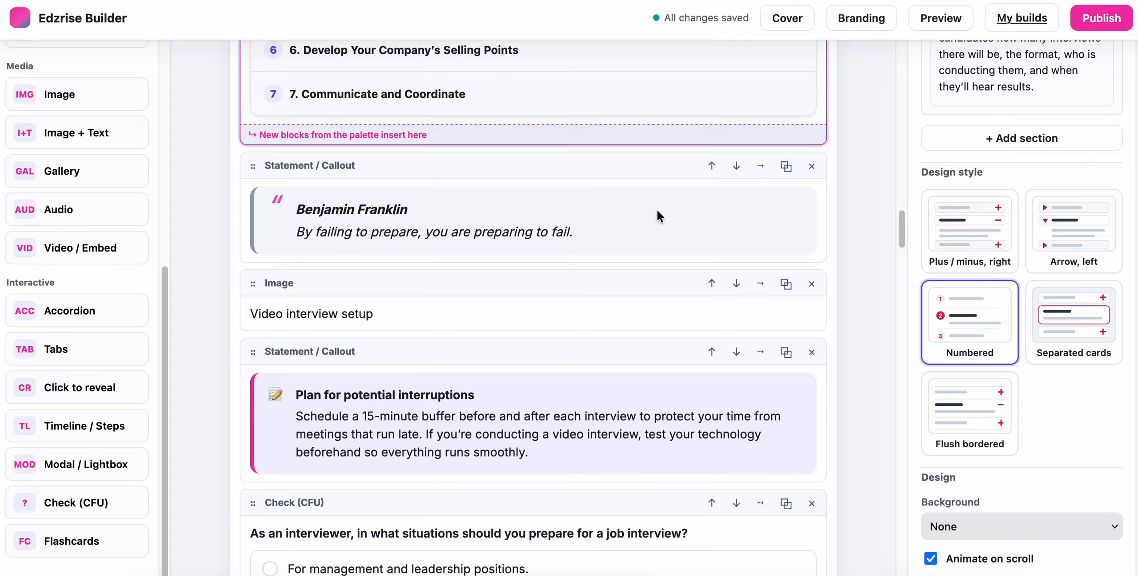
{"action": "left_click", "coordinate": [629, 217]}
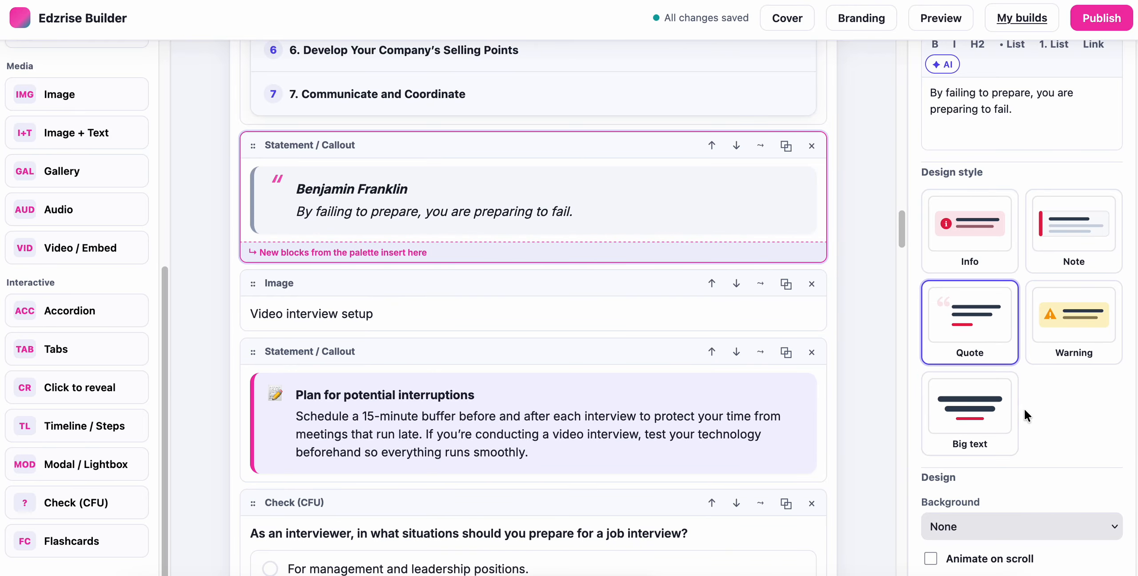
Step: Open the Check (CFU) block on when to prepare for an interview and review its question, answer options and feedback
{"action": "scroll", "coordinate": [446, 264], "scroll_direction": "down", "scroll_amount": 3}
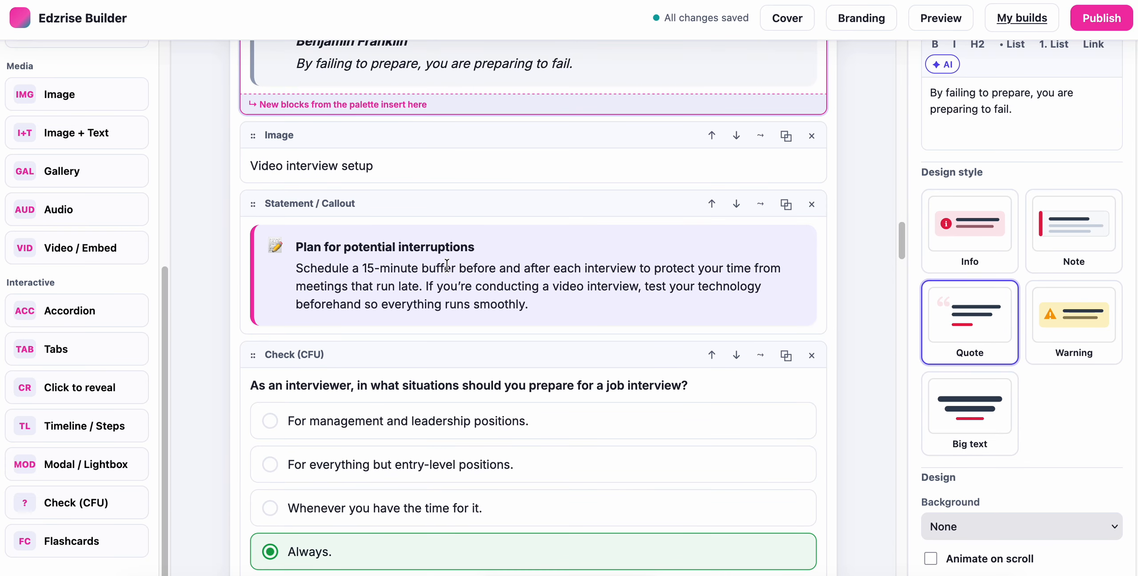
{"action": "scroll", "coordinate": [447, 264], "scroll_direction": "down", "scroll_amount": 3}
{"action": "left_click", "coordinate": [426, 203]}
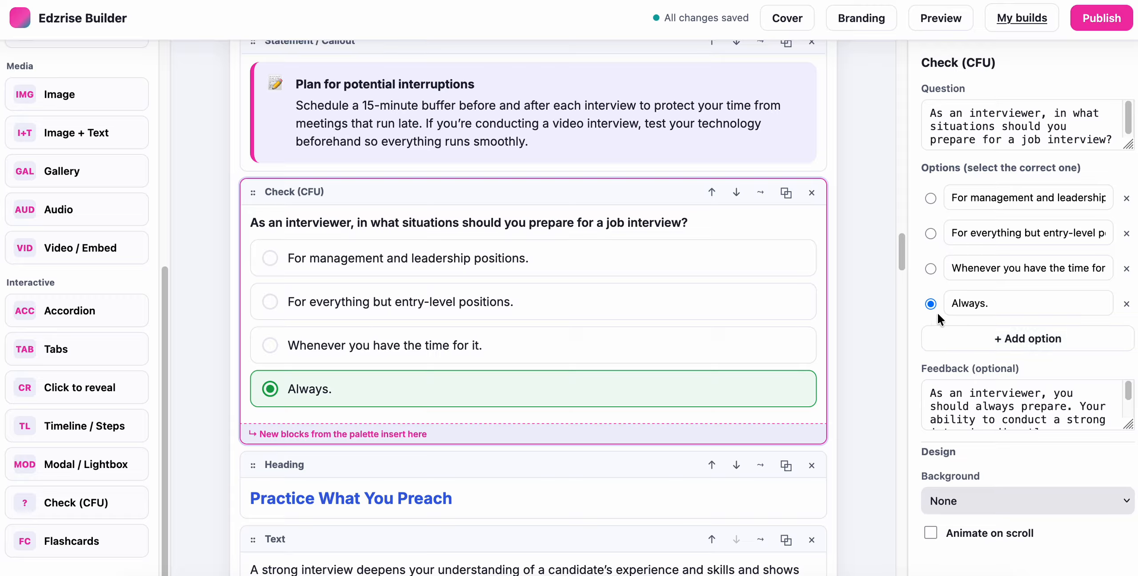
{"action": "scroll", "coordinate": [995, 400], "scroll_direction": "down", "scroll_amount": 3}
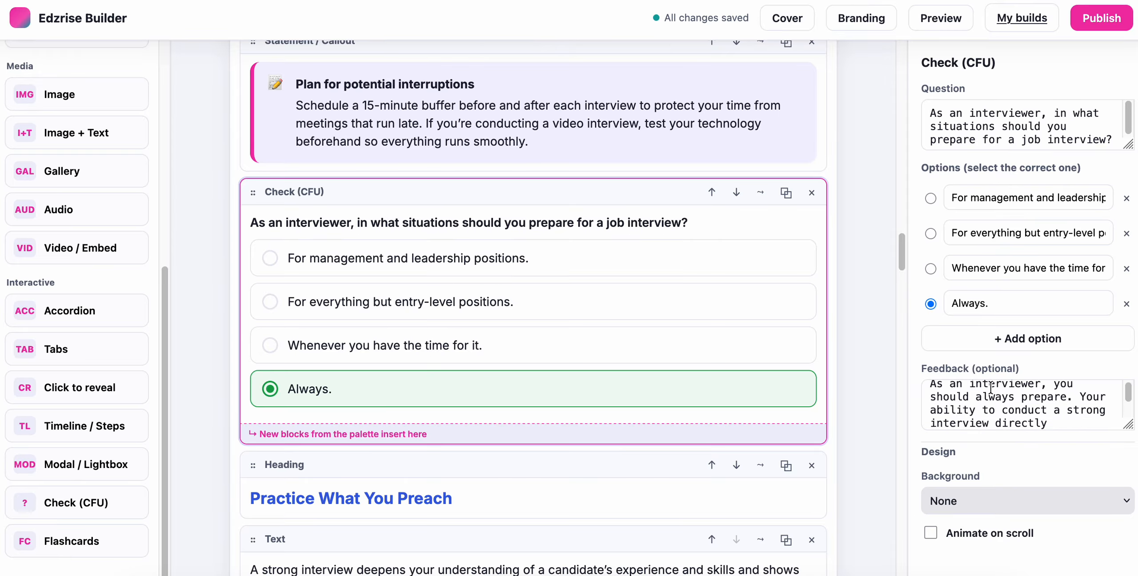
{"action": "scroll", "coordinate": [995, 400], "scroll_direction": "down", "scroll_amount": 1}
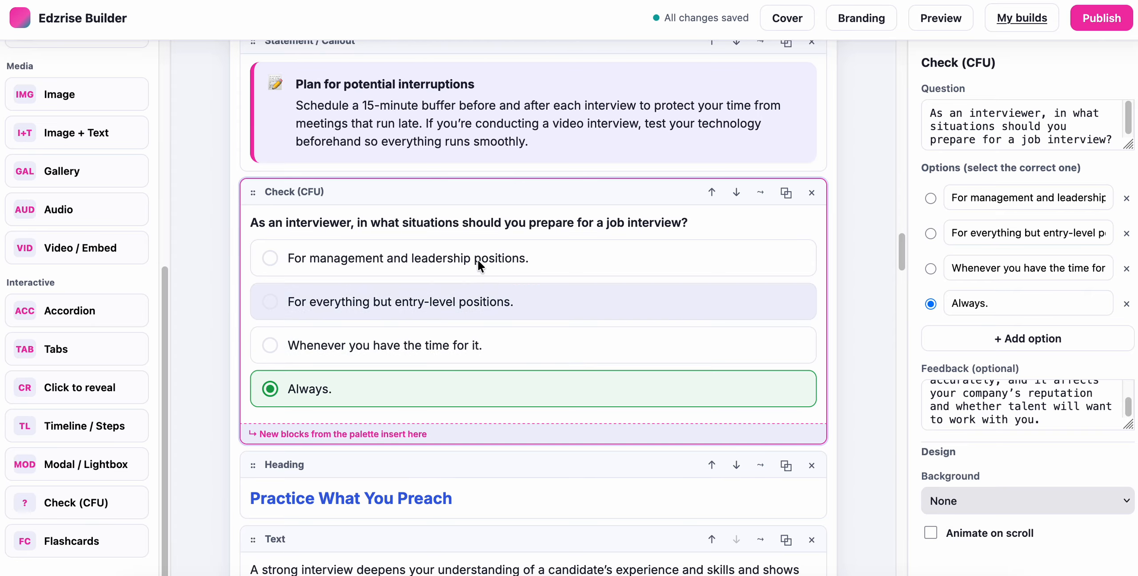
Step: Open the video block under Asking the Right Questions in lesson 3 and examine its upload, URL and caption settings
{"action": "scroll", "coordinate": [606, 273], "scroll_direction": "down", "scroll_amount": 5}
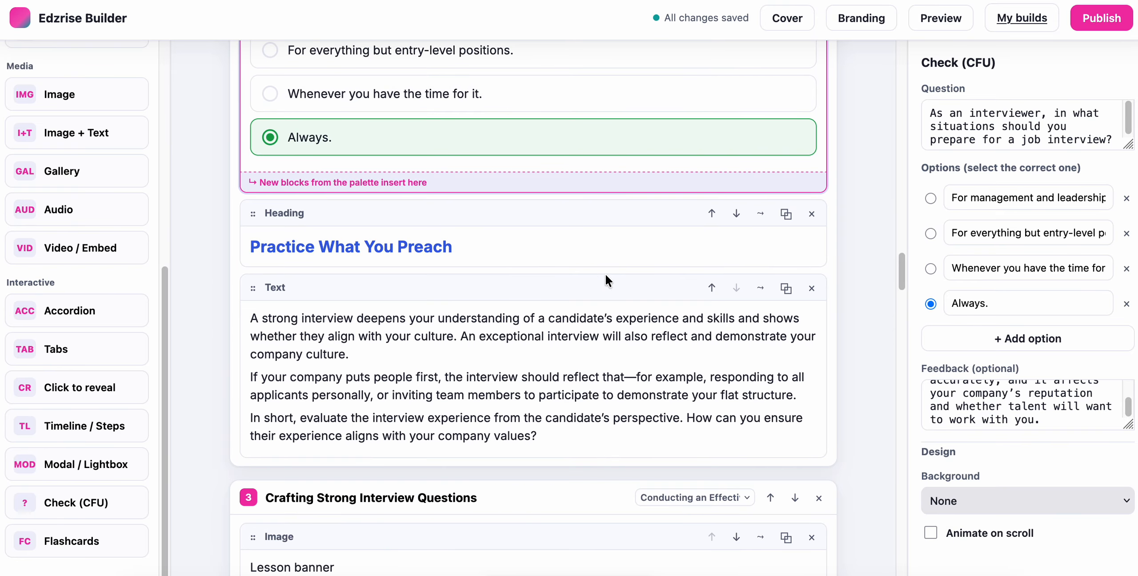
{"action": "scroll", "coordinate": [583, 270], "scroll_direction": "down", "scroll_amount": 3}
{"action": "scroll", "coordinate": [584, 272], "scroll_direction": "down", "scroll_amount": 8}
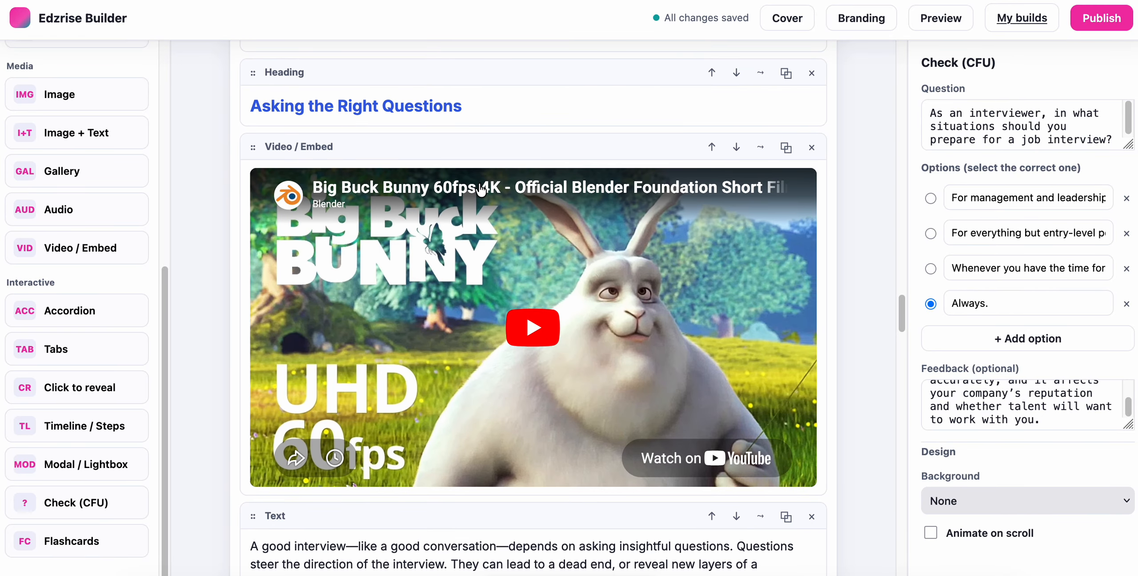
{"action": "left_click", "coordinate": [476, 163]}
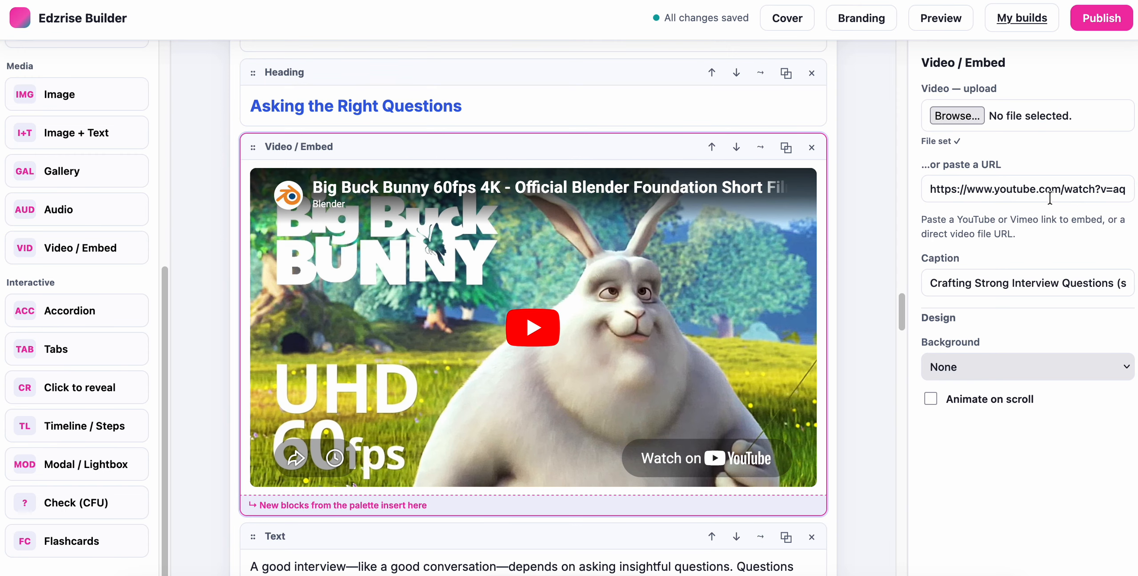
Step: Open the flashcards block under What Makes a Good Interview Question? and review its card fields and design styles
{"action": "scroll", "coordinate": [592, 200], "scroll_direction": "down", "scroll_amount": 5}
{"action": "scroll", "coordinate": [592, 200], "scroll_direction": "down", "scroll_amount": 10}
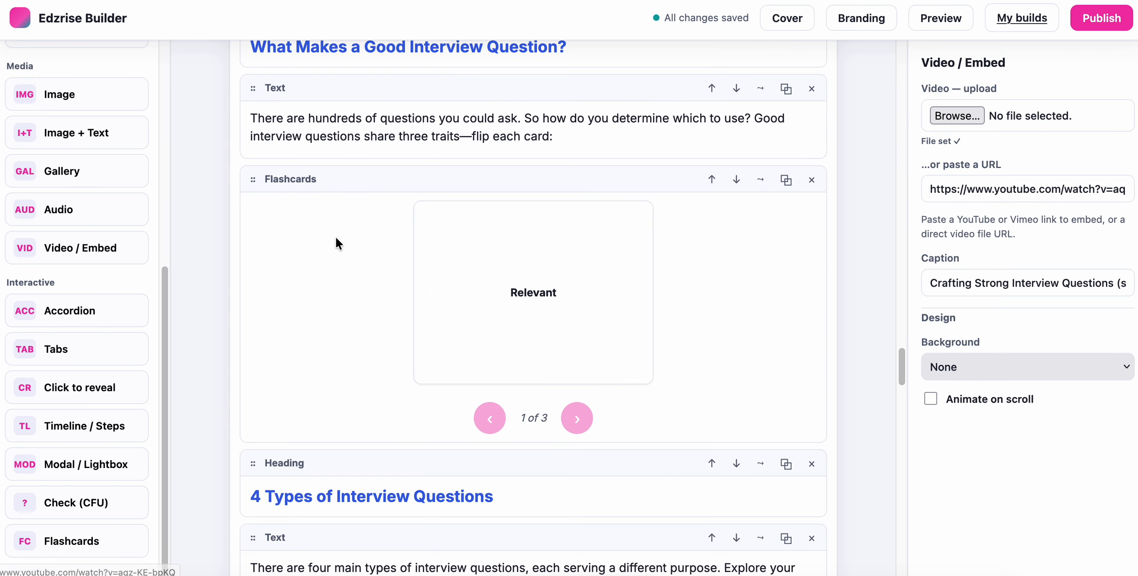
{"action": "left_click", "coordinate": [338, 243]}
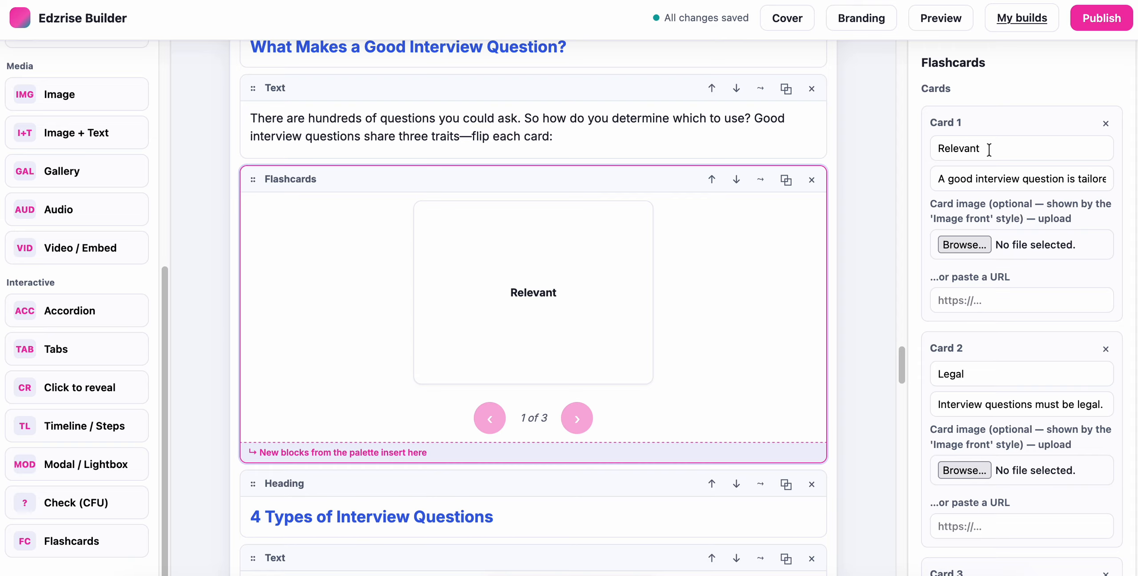
{"action": "scroll", "coordinate": [988, 150], "scroll_direction": "down", "scroll_amount": 4}
{"action": "scroll", "coordinate": [996, 100], "scroll_direction": "up", "scroll_amount": 3}
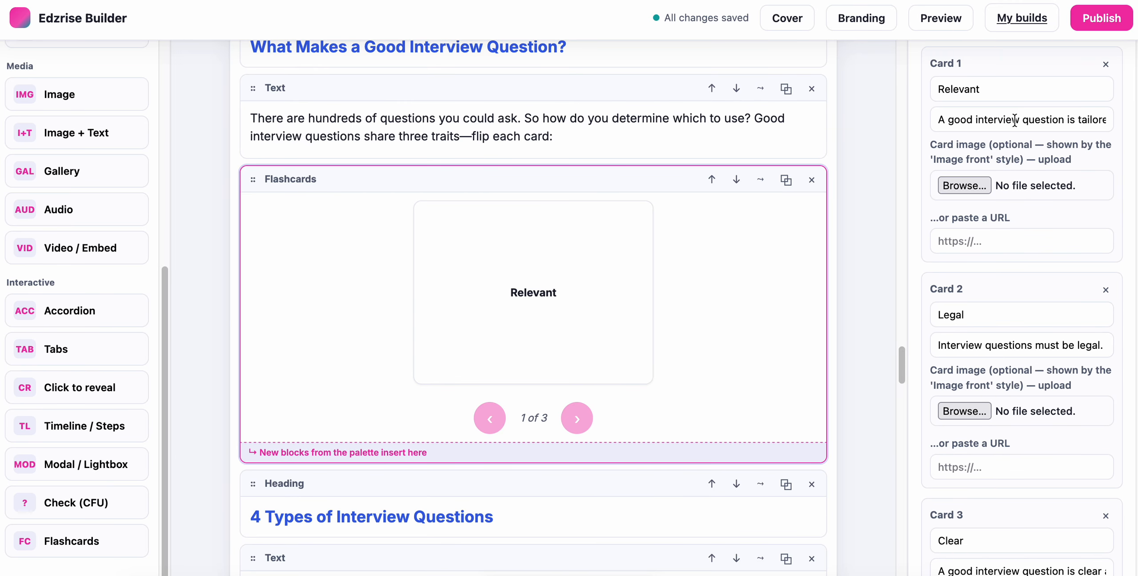
{"action": "scroll", "coordinate": [1046, 222], "scroll_direction": "down", "scroll_amount": 15}
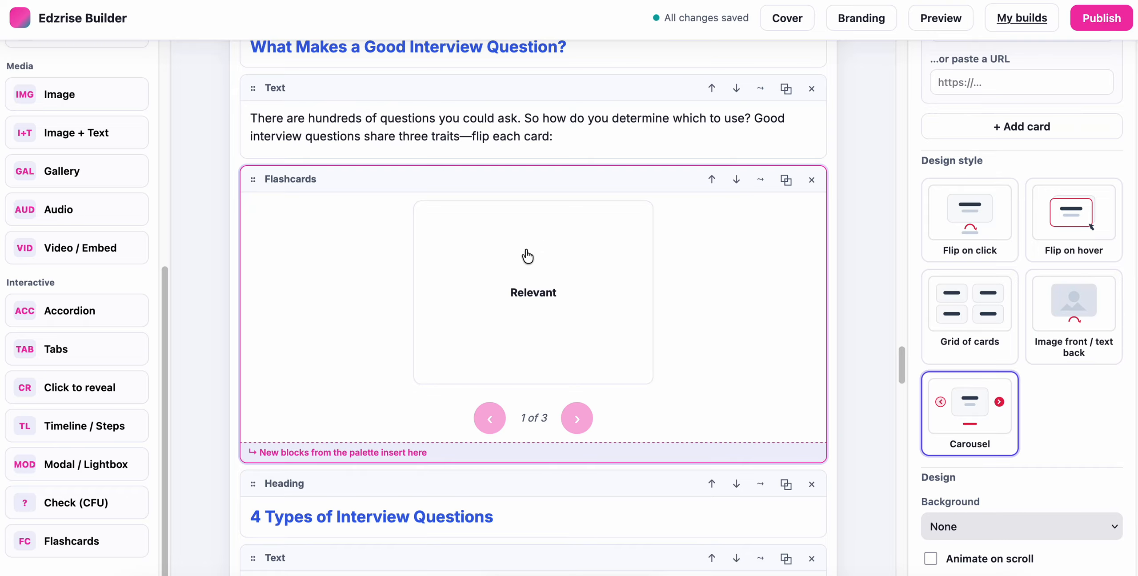
Step: Open the tabs block under 4 Types of Interview Questions and review its tab contents, image options and design styles
{"action": "scroll", "coordinate": [526, 254], "scroll_direction": "down", "scroll_amount": 3}
{"action": "scroll", "coordinate": [532, 309], "scroll_direction": "down", "scroll_amount": 4}
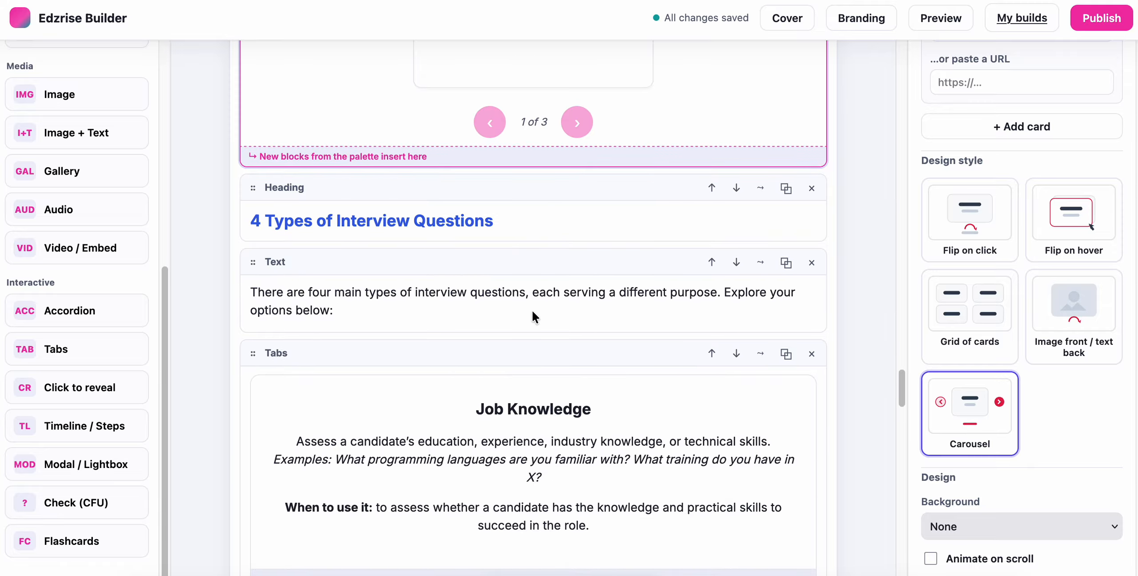
{"action": "scroll", "coordinate": [532, 309], "scroll_direction": "down", "scroll_amount": 3}
{"action": "left_click", "coordinate": [531, 310]}
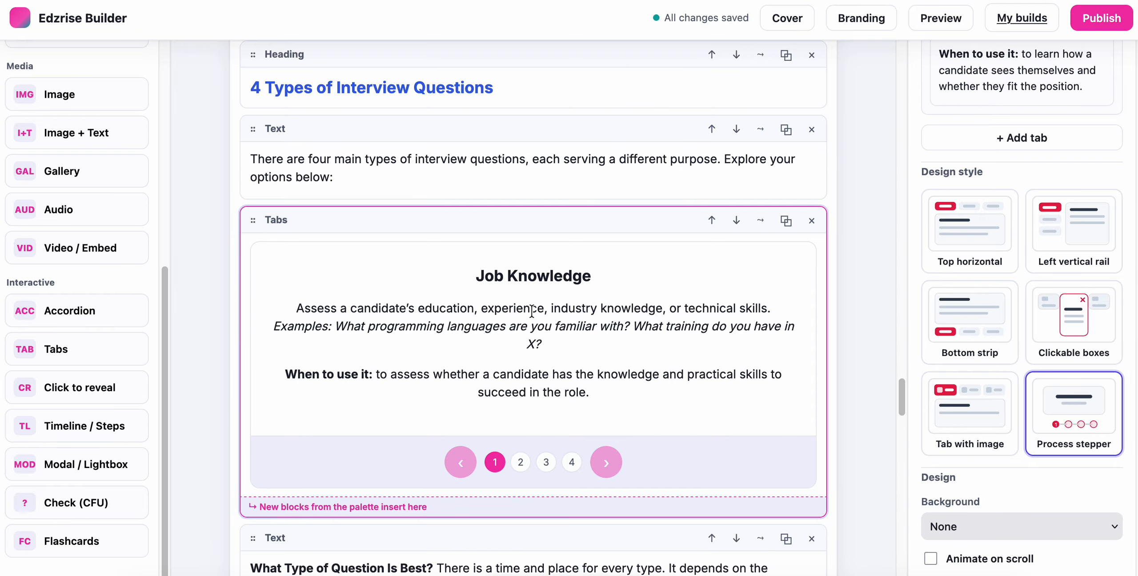
{"action": "scroll", "coordinate": [1122, 182], "scroll_direction": "up", "scroll_amount": 15}
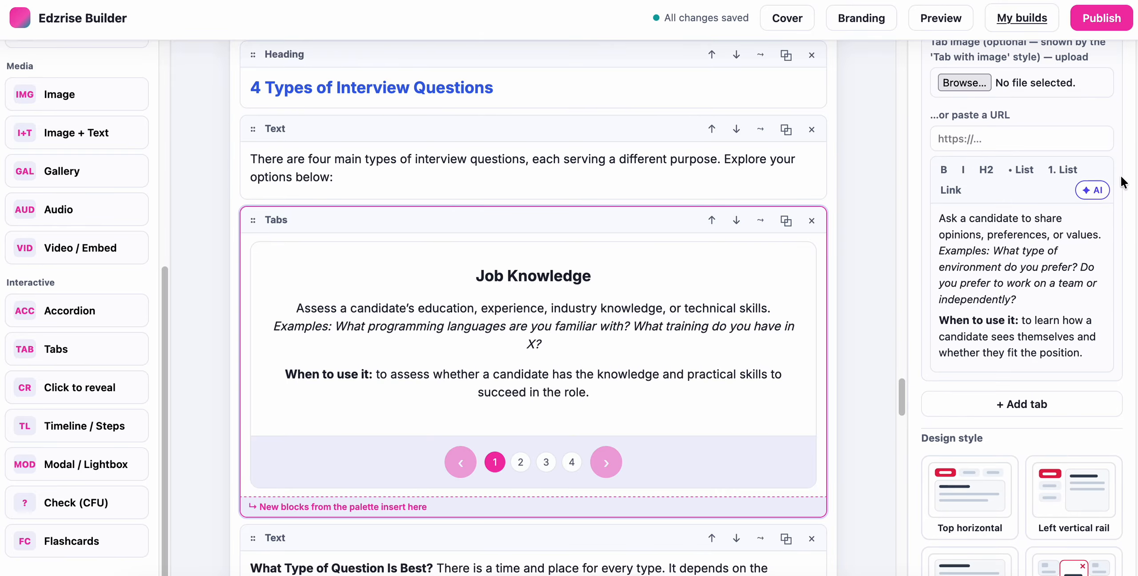
{"action": "scroll", "coordinate": [1111, 187], "scroll_direction": "up", "scroll_amount": 14}
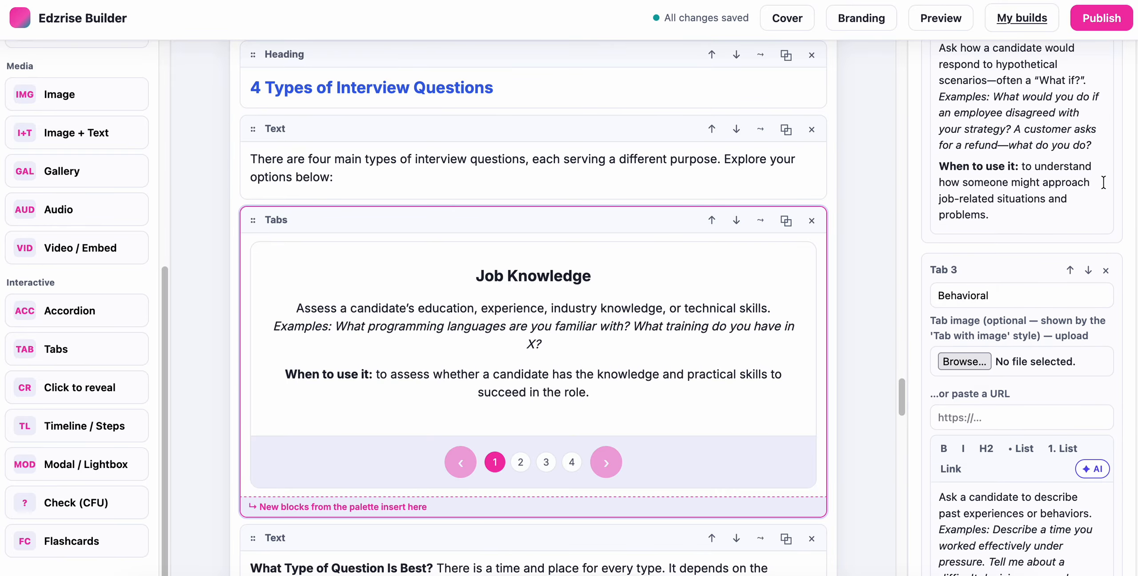
{"action": "scroll", "coordinate": [1027, 168], "scroll_direction": "down", "scroll_amount": 7}
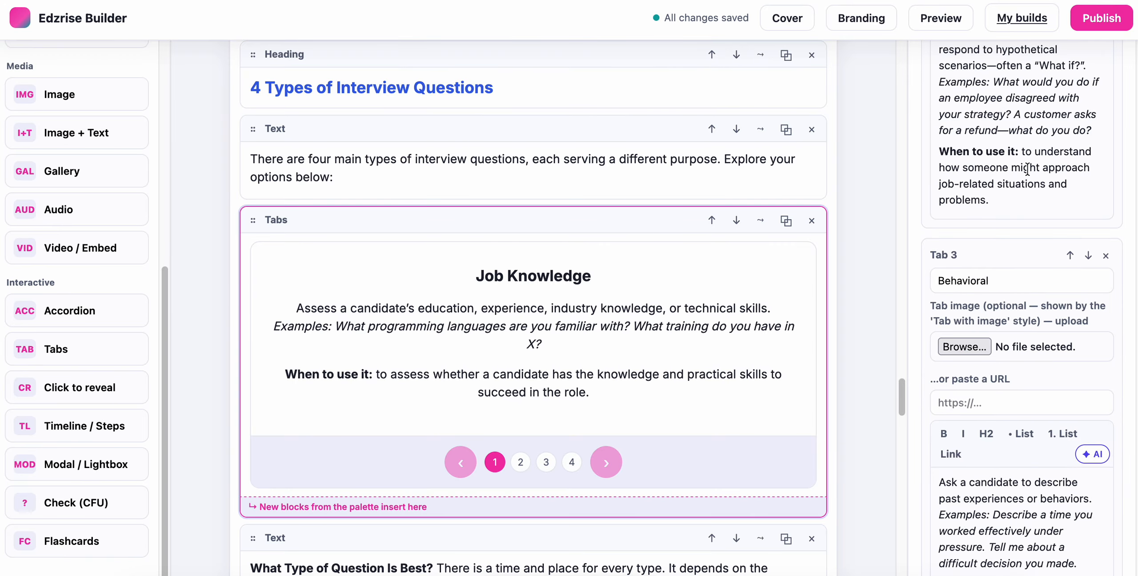
{"action": "scroll", "coordinate": [1027, 171], "scroll_direction": "up", "scroll_amount": 4}
{"action": "scroll", "coordinate": [1011, 260], "scroll_direction": "down", "scroll_amount": 20}
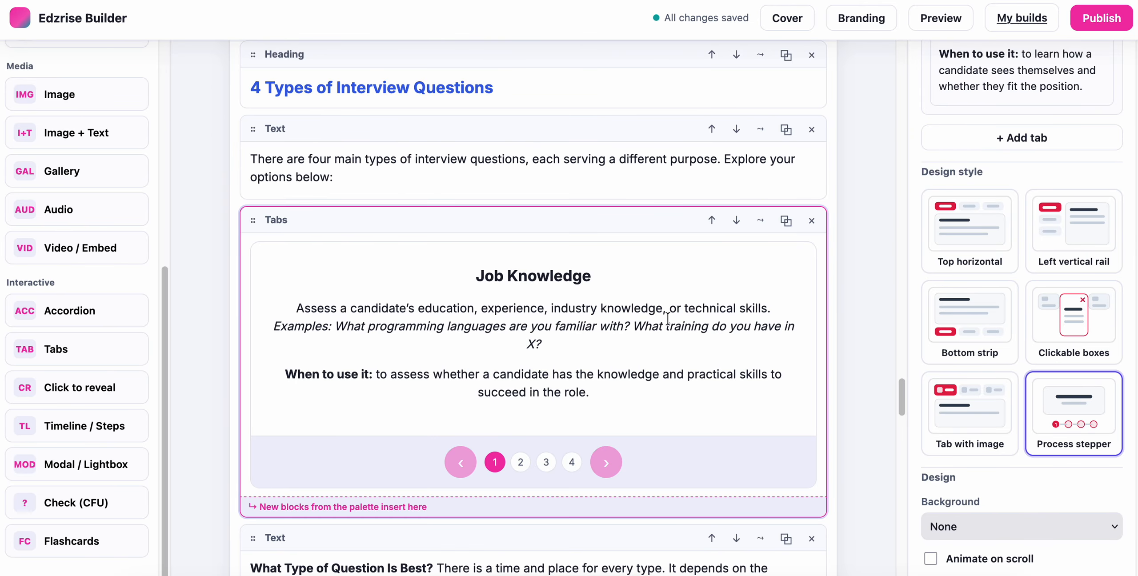
Step: Open the accordion under 4 Steps to Craft Tailored Interview Questions and examine its design style options
{"action": "scroll", "coordinate": [358, 306], "scroll_direction": "down", "scroll_amount": 8}
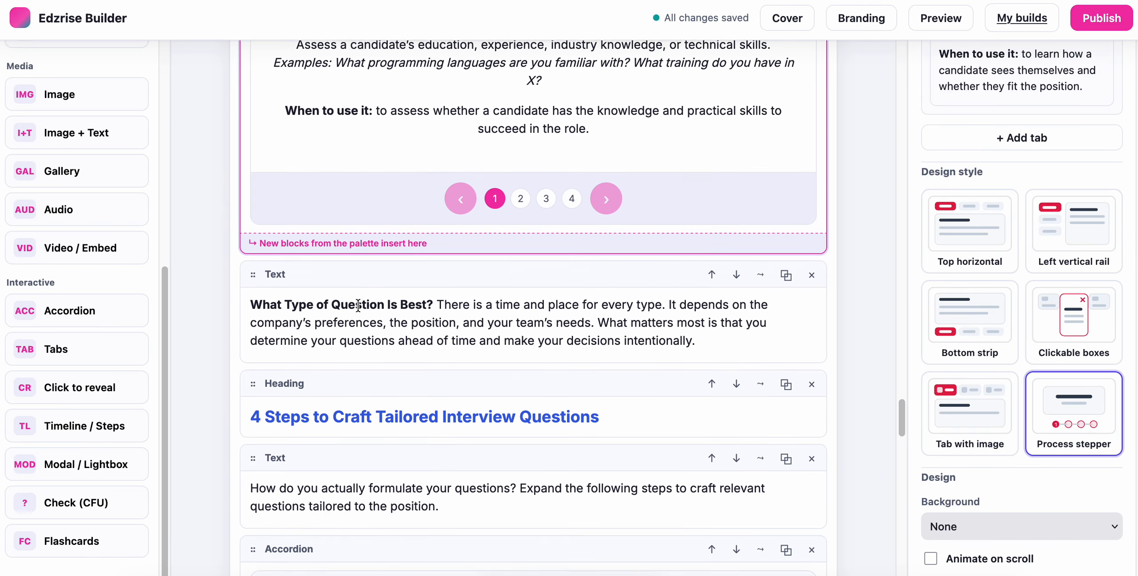
{"action": "scroll", "coordinate": [357, 306], "scroll_direction": "down", "scroll_amount": 8}
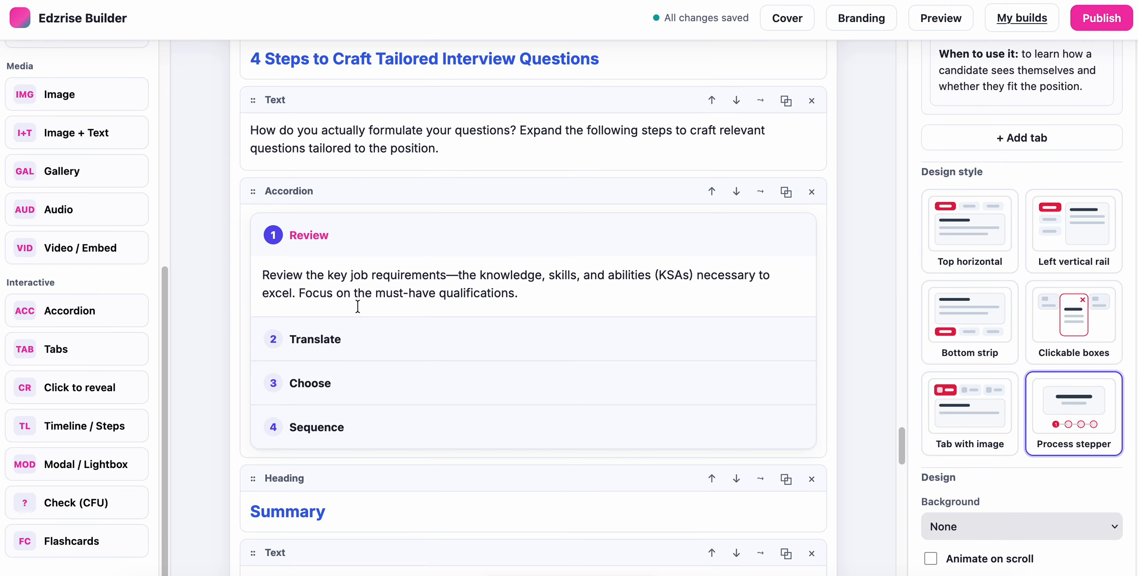
{"action": "left_click", "coordinate": [420, 139]}
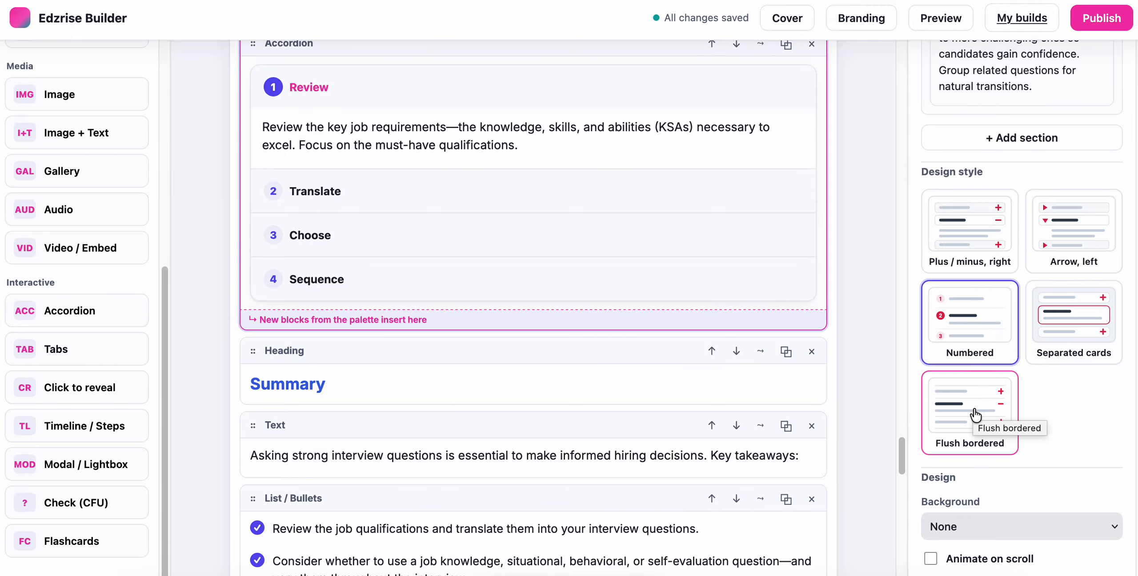
Step: Open the key takeaways list block under Summary and review its items and design styles
{"action": "scroll", "coordinate": [559, 247], "scroll_direction": "down", "scroll_amount": 5}
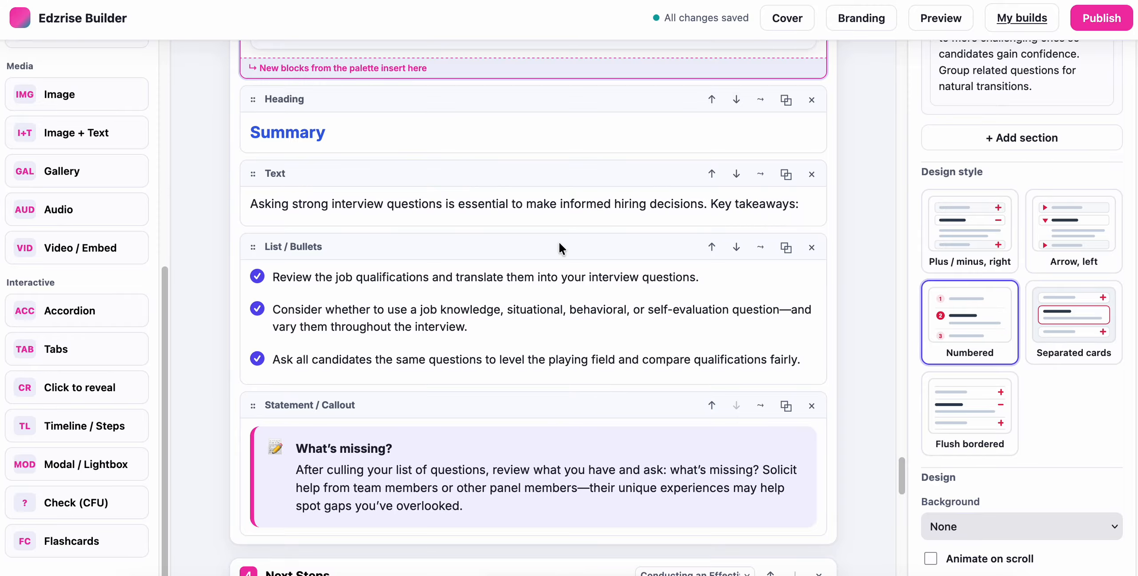
{"action": "scroll", "coordinate": [558, 242], "scroll_direction": "down", "scroll_amount": 1}
{"action": "left_click", "coordinate": [547, 280]}
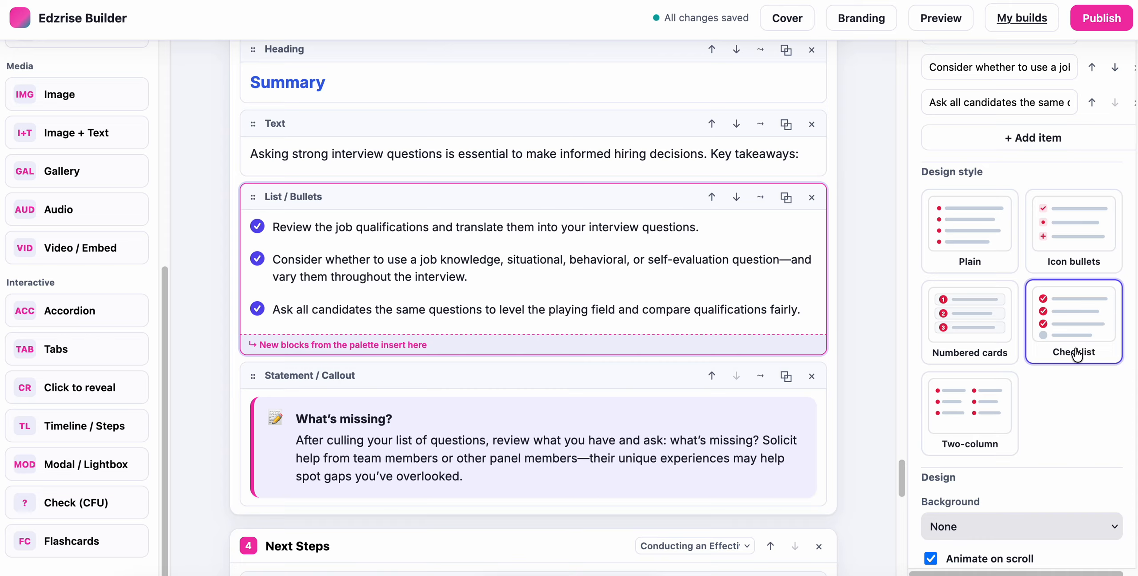
{"action": "scroll", "coordinate": [1084, 351], "scroll_direction": "up", "scroll_amount": 2}
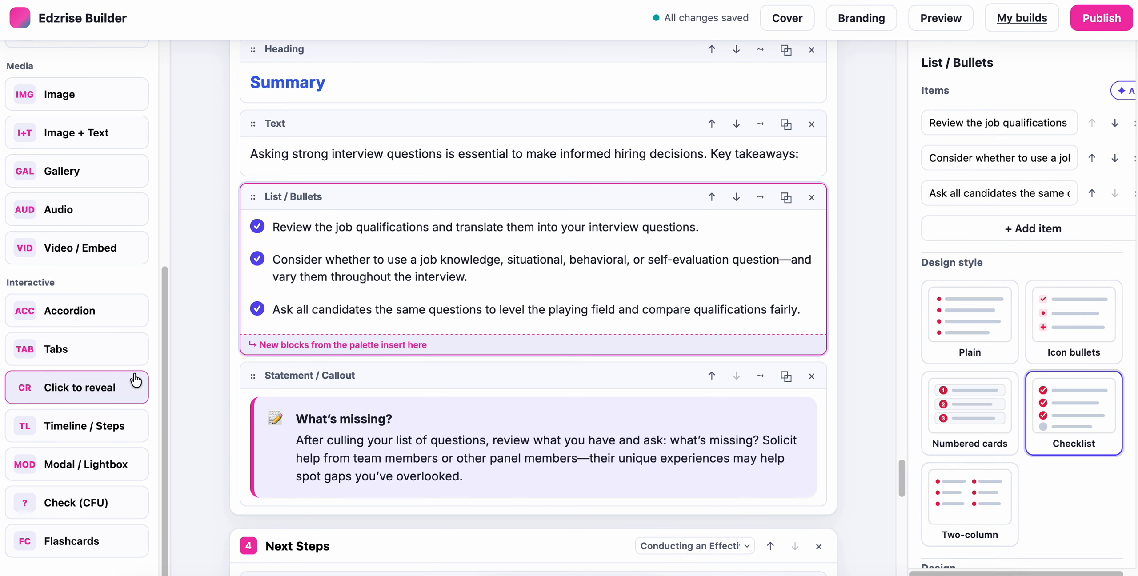
{"action": "scroll", "coordinate": [876, 232], "scroll_direction": "up", "scroll_amount": 5}
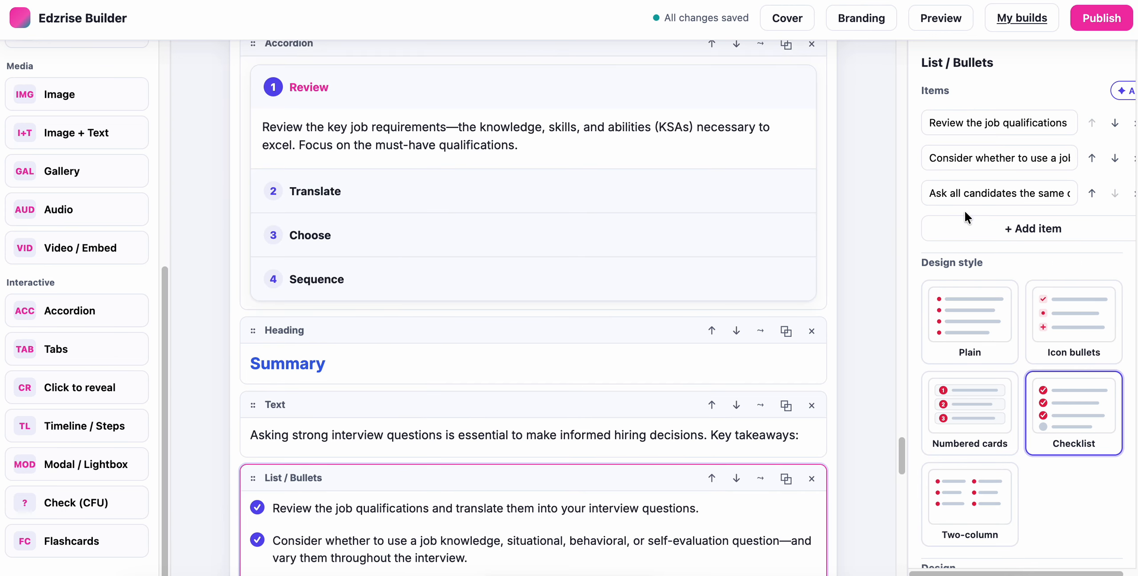
Step: Open AI assist for the text block under 4 Steps to Craft Tailored Interview Questions, review its actions and tone options, and close it
{"action": "scroll", "coordinate": [460, 274], "scroll_direction": "down", "scroll_amount": 1}
{"action": "scroll", "coordinate": [444, 249], "scroll_direction": "up", "scroll_amount": 8}
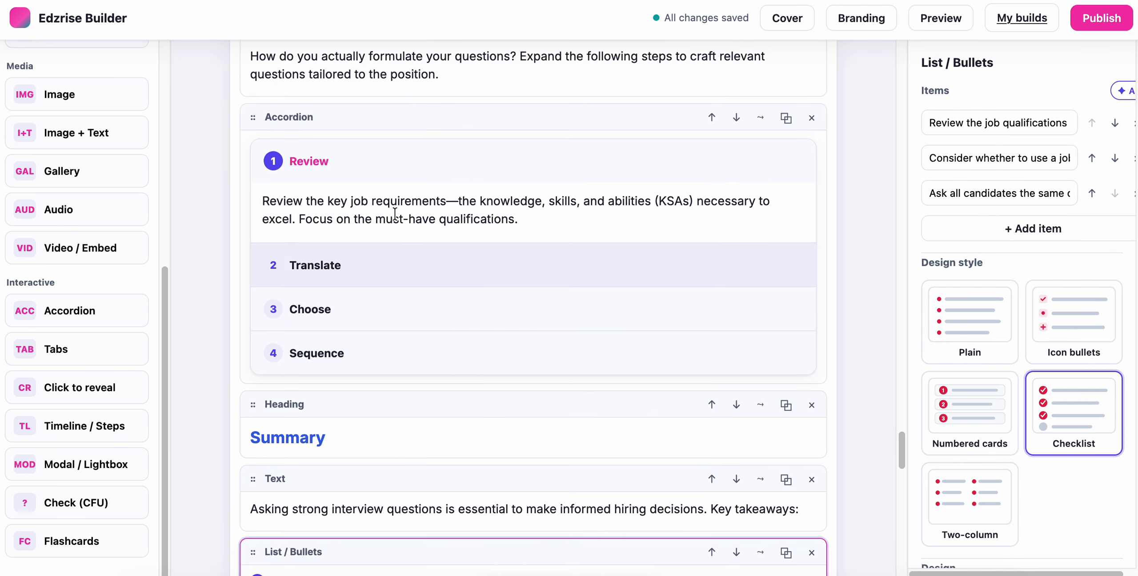
{"action": "left_click", "coordinate": [380, 332]}
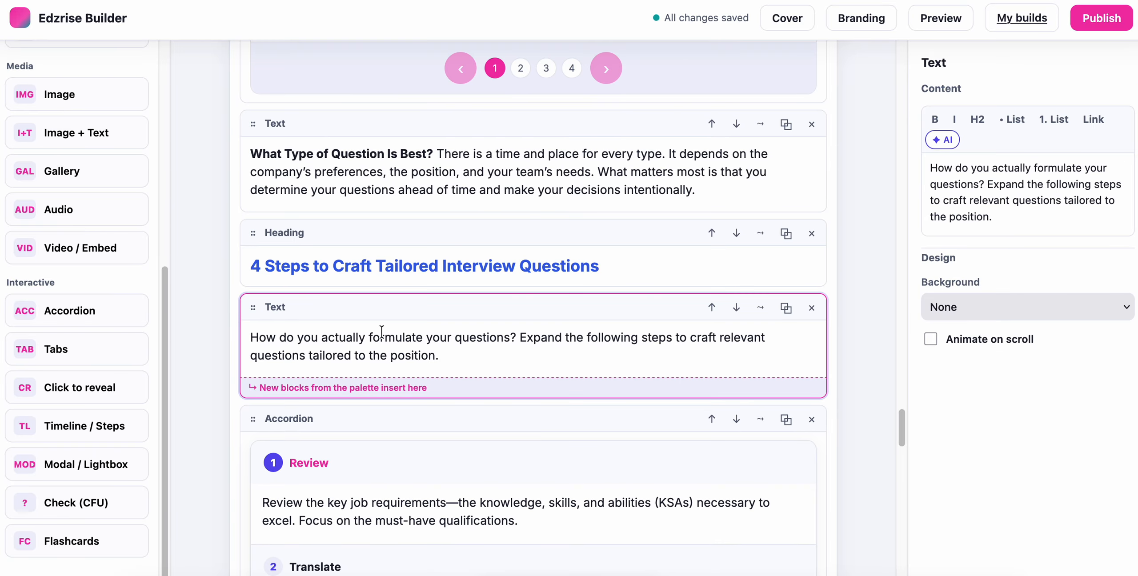
{"action": "left_click", "coordinate": [936, 150]}
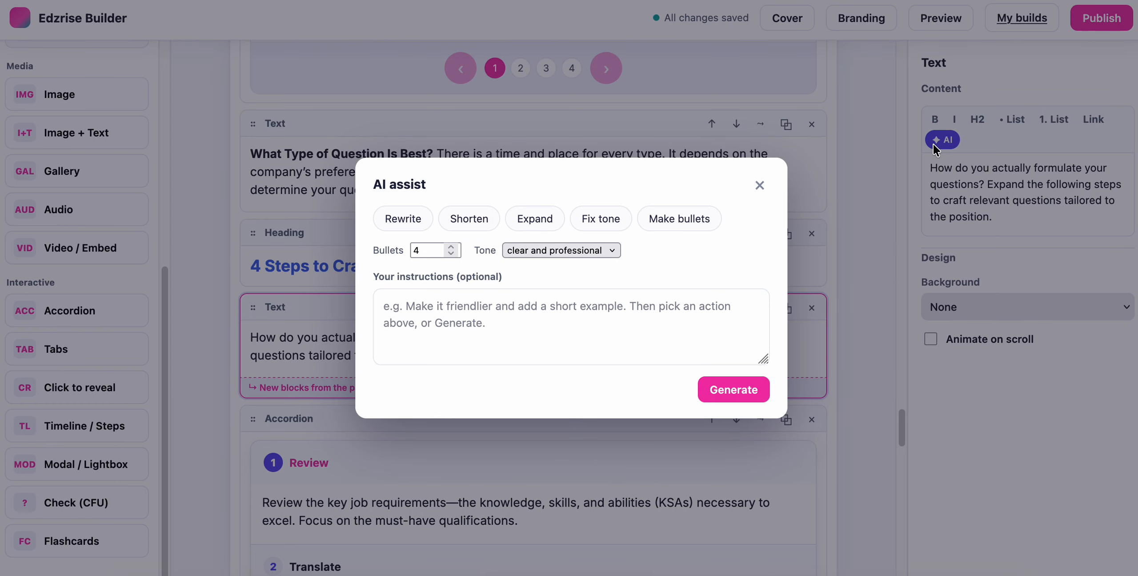
{"action": "left_click", "coordinate": [440, 321]}
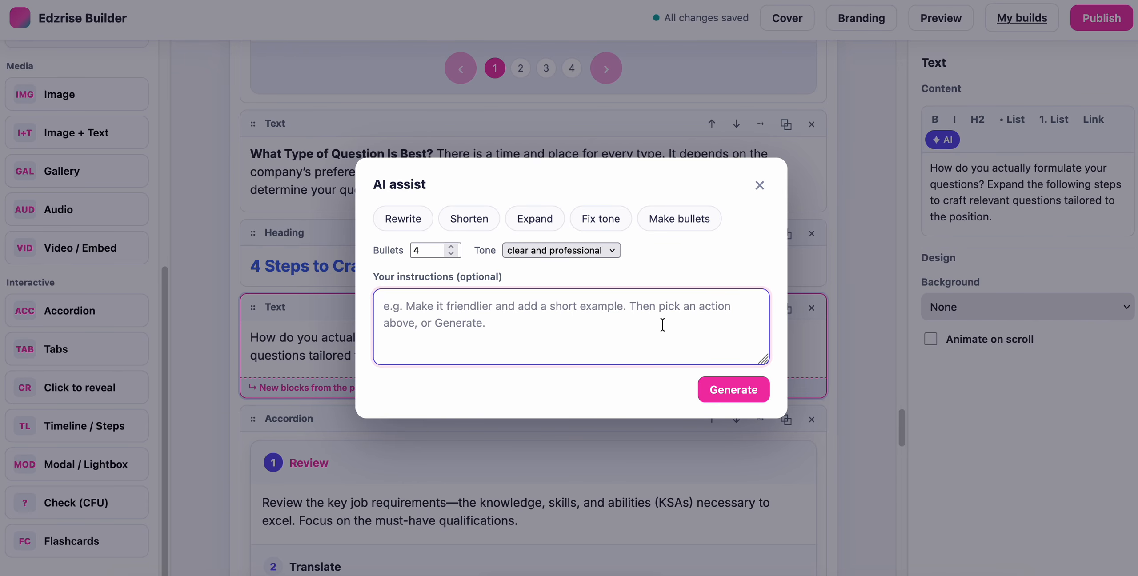
{"action": "left_click", "coordinate": [760, 185]}
{"action": "scroll", "coordinate": [471, 237], "scroll_direction": "up", "scroll_amount": 4}
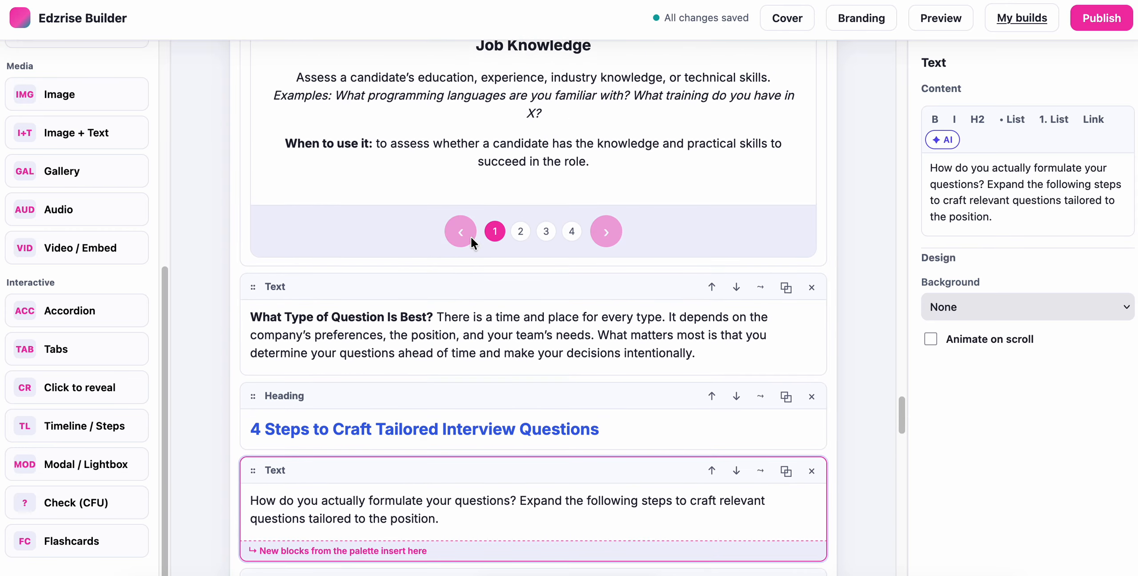
{"action": "scroll", "coordinate": [96, 352], "scroll_direction": "up", "scroll_amount": 8}
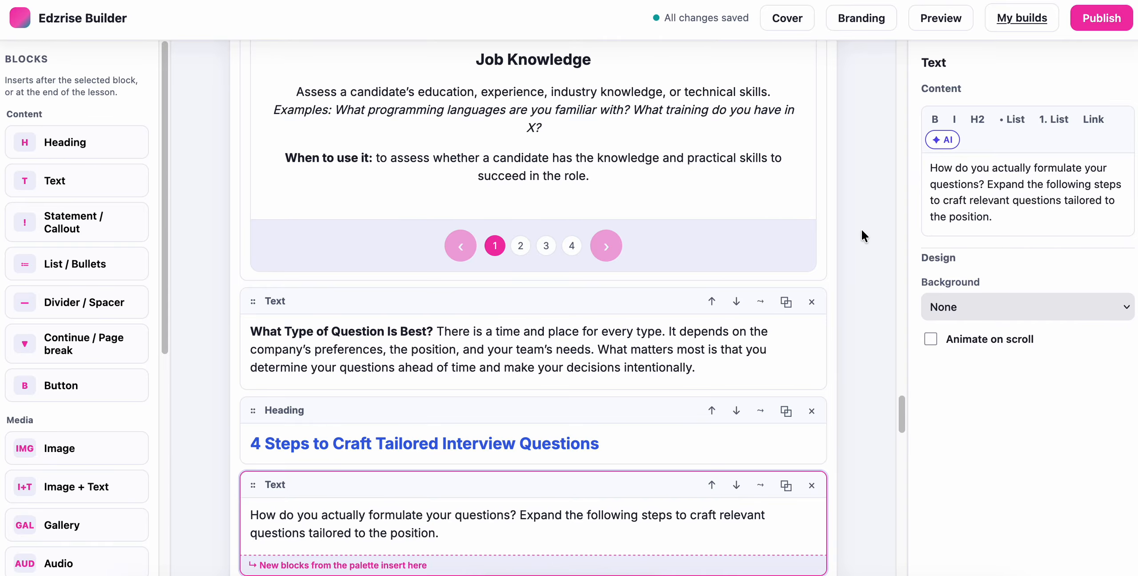
Step: Preview the course as a learner and go through the Goals of the Job Interview lesson to the next lesson
{"action": "scroll", "coordinate": [864, 235], "scroll_direction": "down", "scroll_amount": 4}
{"action": "left_click", "coordinate": [950, 20]}
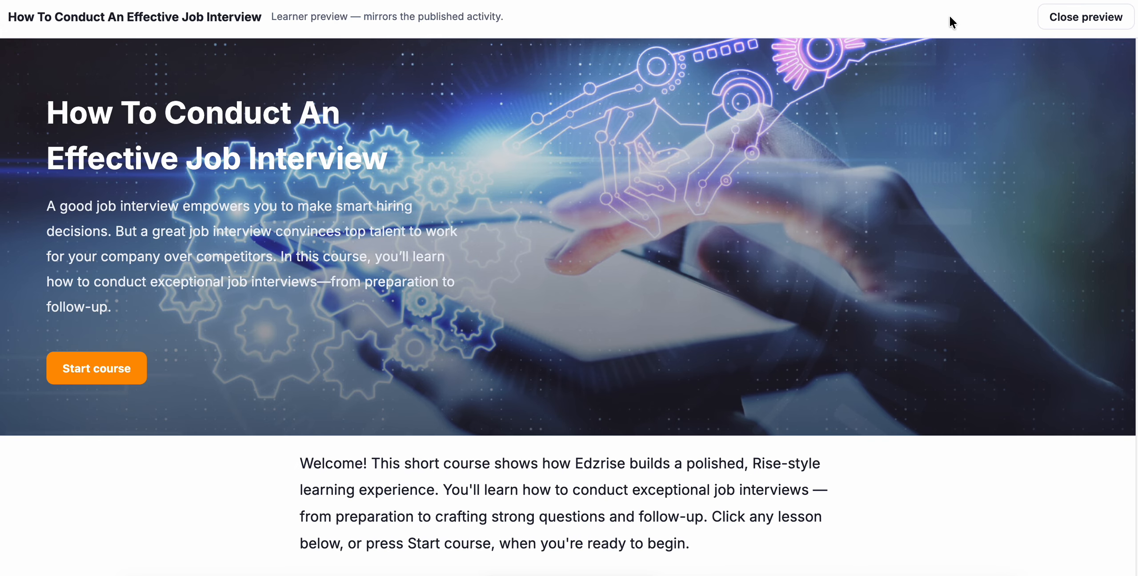
{"action": "scroll", "coordinate": [441, 175], "scroll_direction": "down", "scroll_amount": 8}
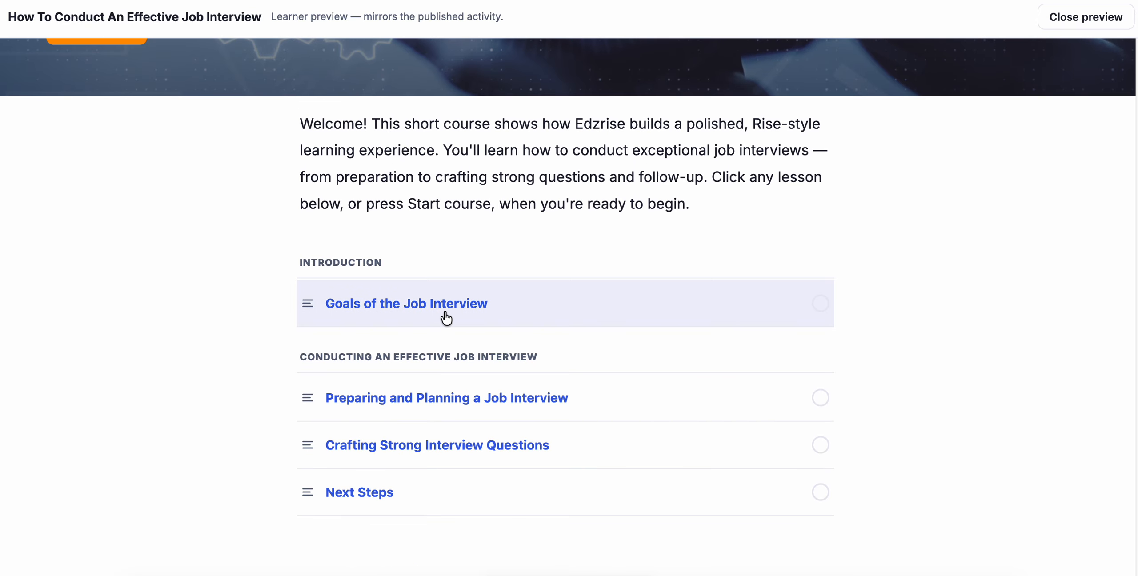
{"action": "left_click", "coordinate": [446, 319]}
{"action": "scroll", "coordinate": [643, 209], "scroll_direction": "down", "scroll_amount": 8}
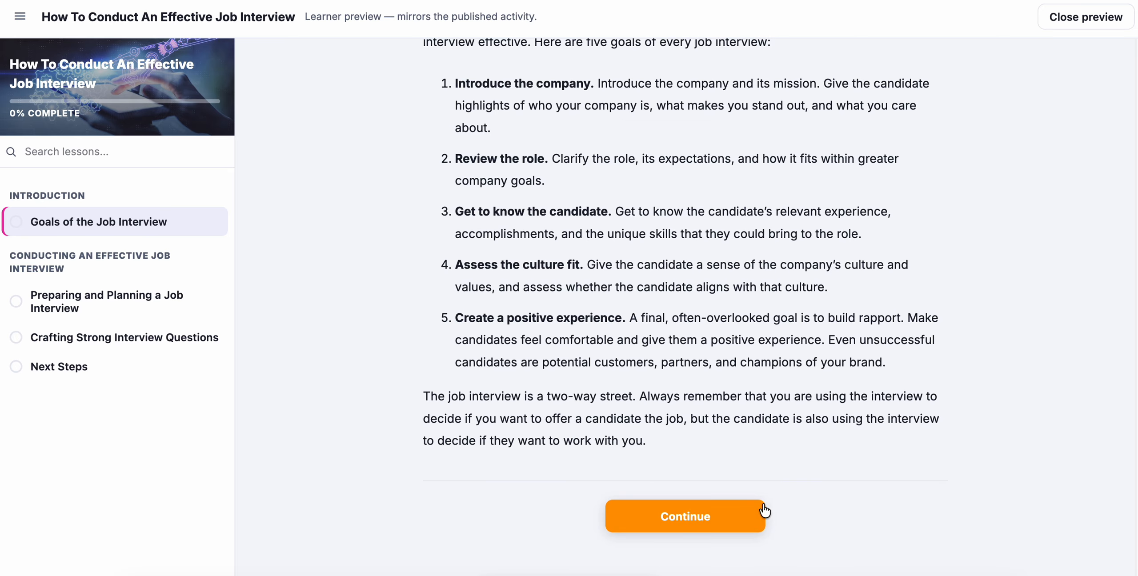
{"action": "left_click", "coordinate": [646, 517]}
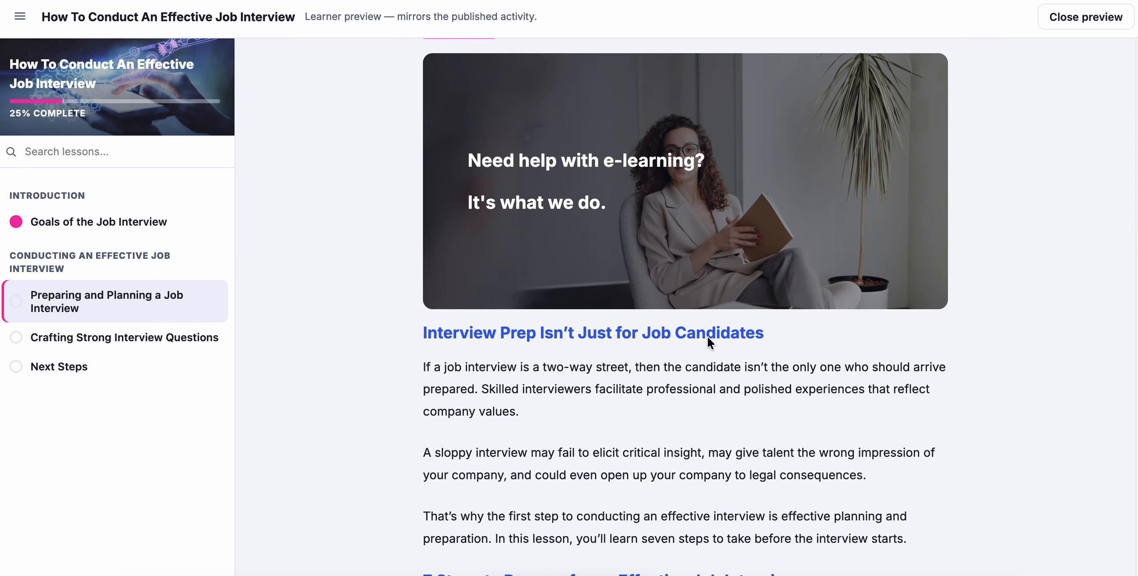
Step: Expand the Determine the Interview Structure, Prepare the Interview Questions and Establish Criteria rows in the preparation steps accordion
{"action": "scroll", "coordinate": [709, 343], "scroll_direction": "down", "scroll_amount": 5}
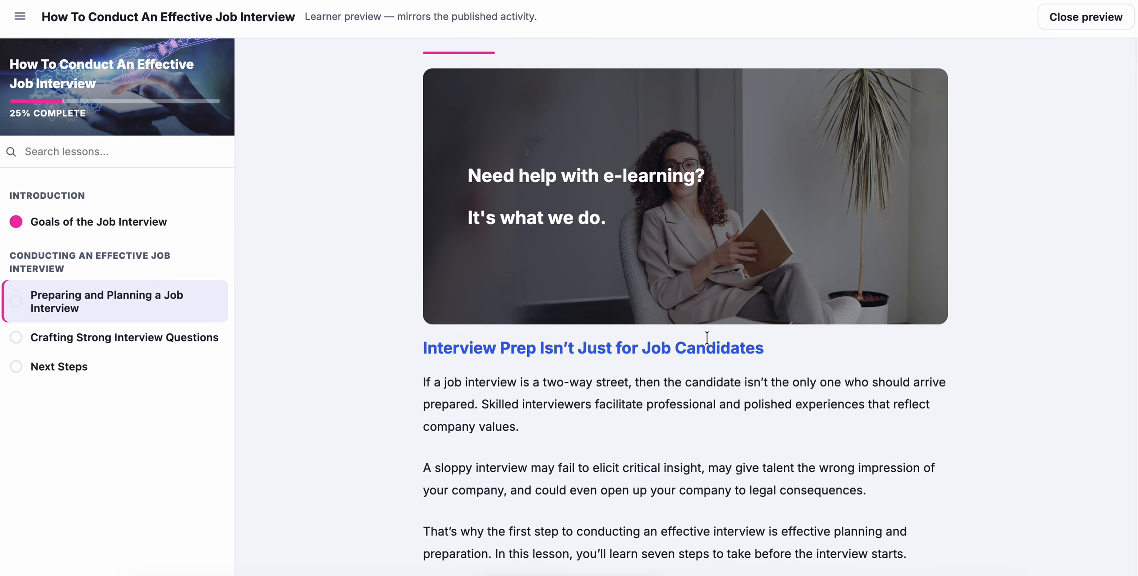
{"action": "scroll", "coordinate": [706, 340], "scroll_direction": "down", "scroll_amount": 8}
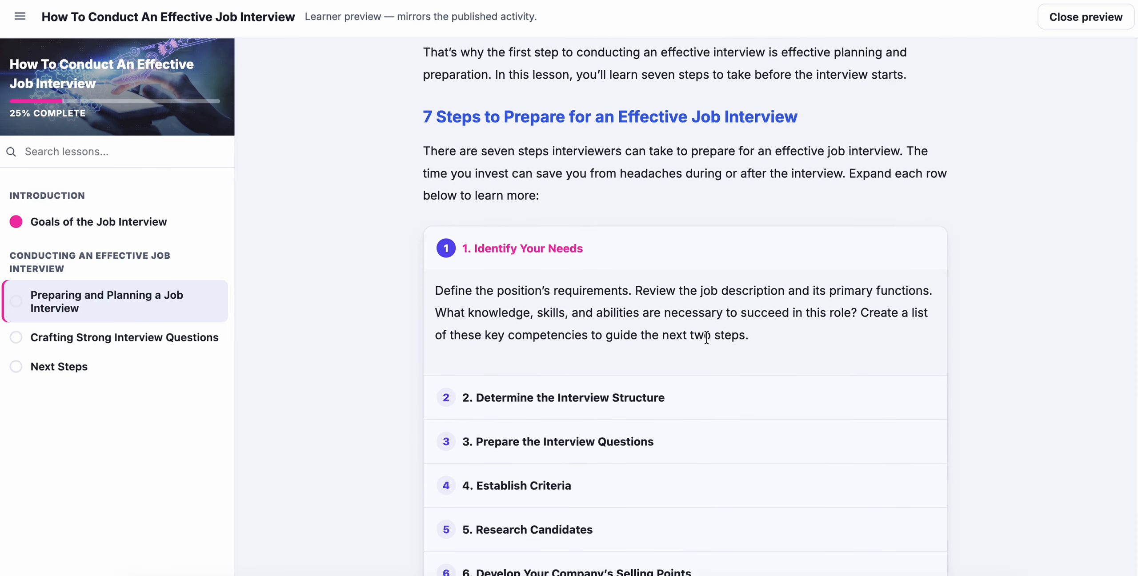
{"action": "left_click", "coordinate": [673, 408]}
{"action": "scroll", "coordinate": [687, 400], "scroll_direction": "down", "scroll_amount": 3}
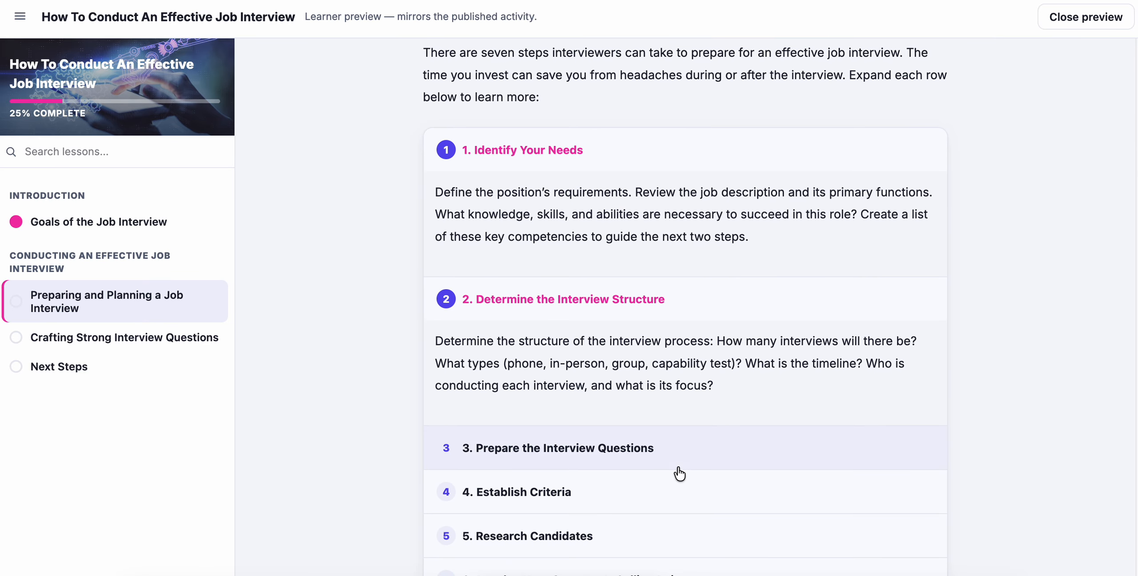
{"action": "left_click", "coordinate": [678, 464]}
{"action": "scroll", "coordinate": [703, 259], "scroll_direction": "down", "scroll_amount": 6}
{"action": "left_click", "coordinate": [648, 324]}
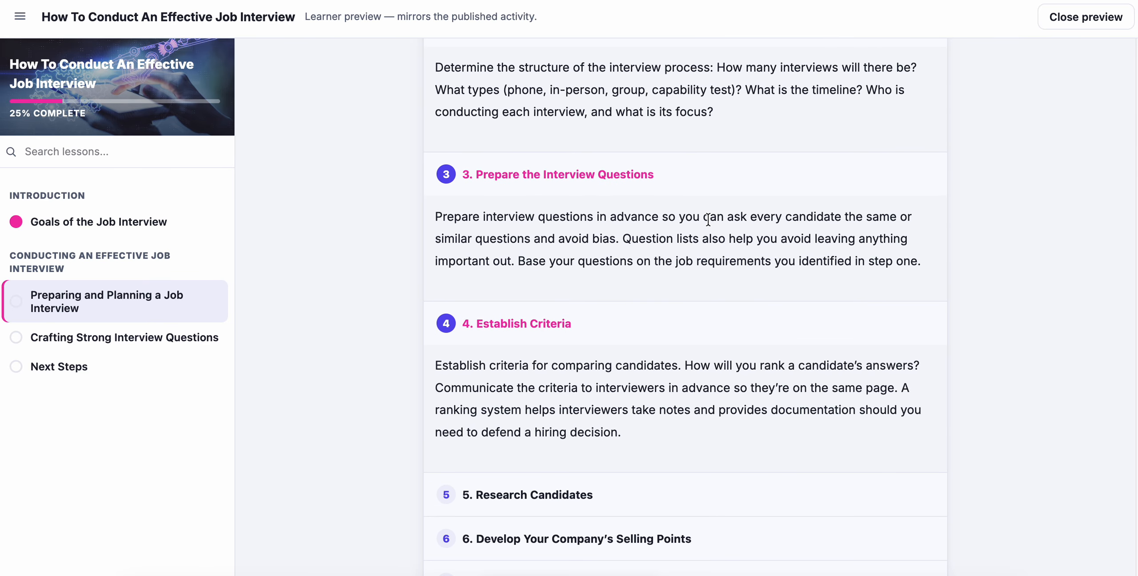
Step: Answer the interview preparation question with "Always.", submit it, and continue to the Crafting Strong Interview Questions lesson
{"action": "scroll", "coordinate": [708, 225], "scroll_direction": "down", "scroll_amount": 15}
{"action": "scroll", "coordinate": [710, 227], "scroll_direction": "down", "scroll_amount": 1}
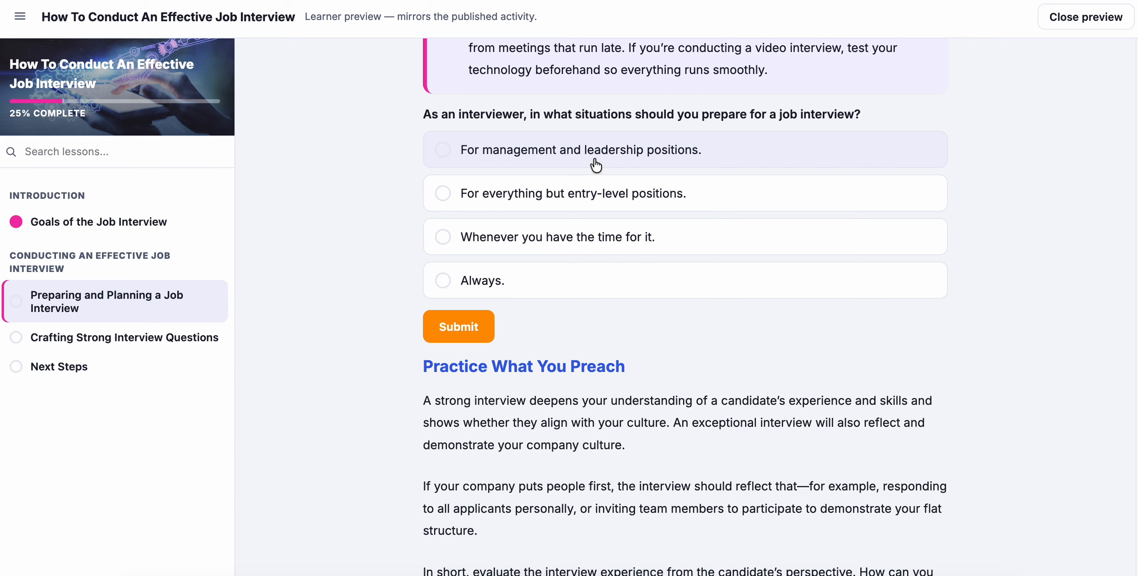
{"action": "left_click", "coordinate": [563, 289]}
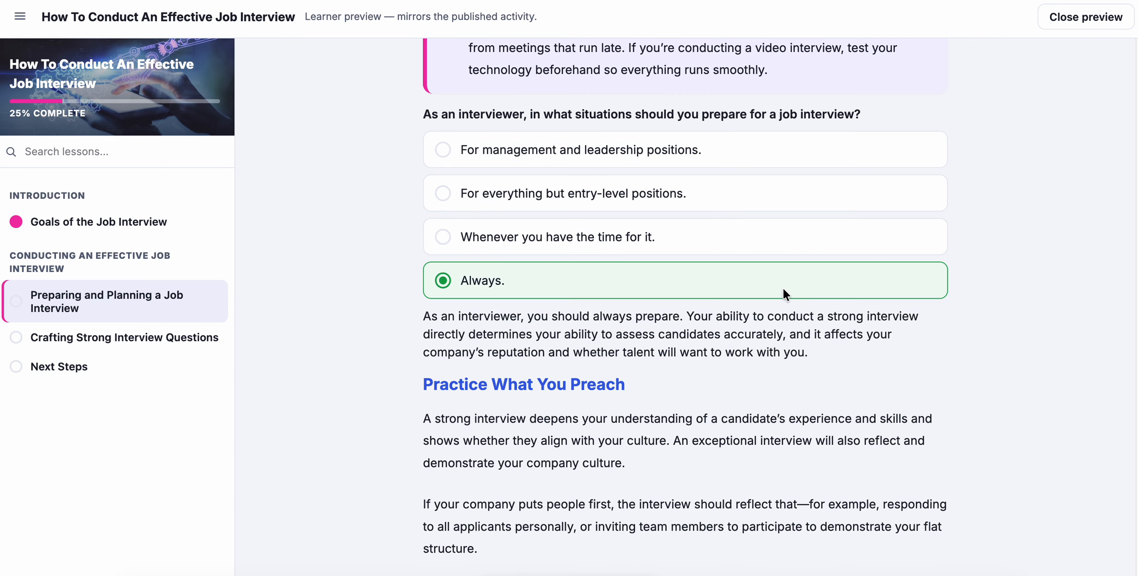
{"action": "scroll", "coordinate": [783, 292], "scroll_direction": "down", "scroll_amount": 5}
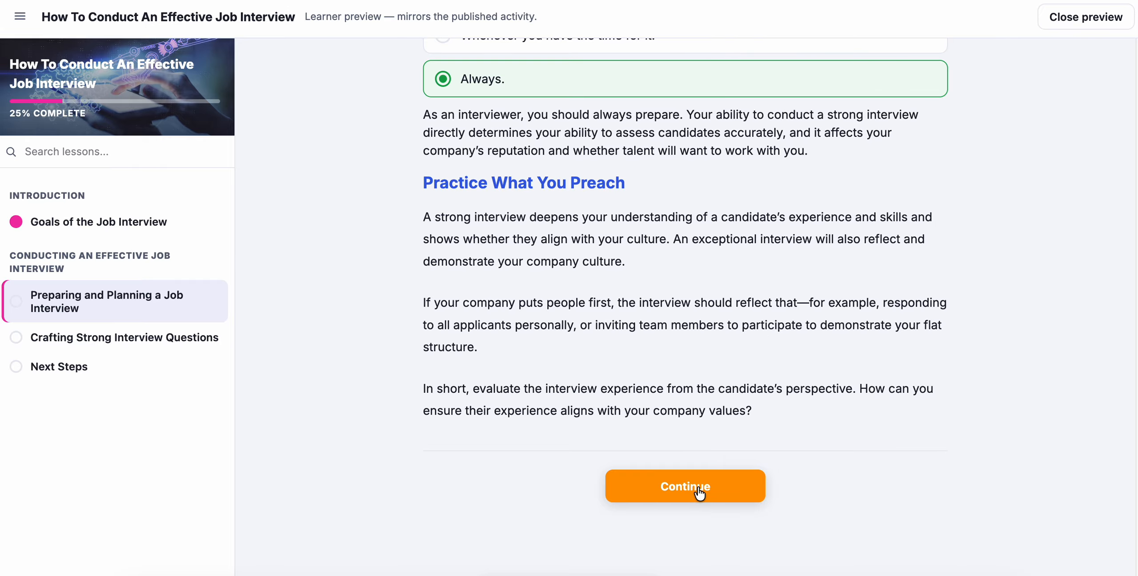
{"action": "left_click", "coordinate": [699, 492]}
Step: Go through the flashcards under What Makes a Good Interview Question? up to the Clear card, flipping the first two
{"action": "scroll", "coordinate": [778, 268], "scroll_direction": "up", "scroll_amount": 4}
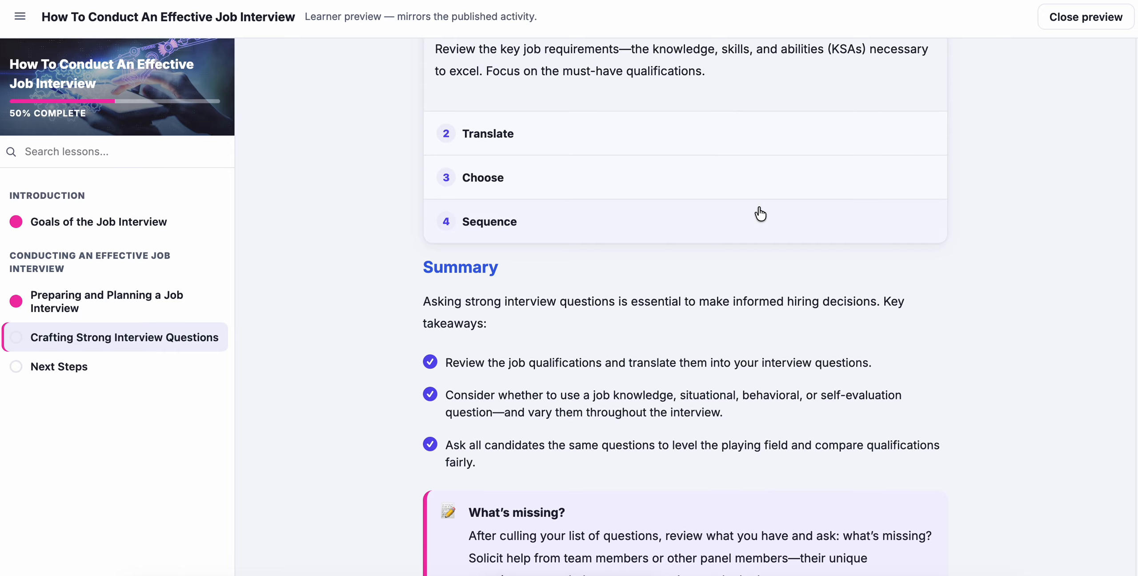
{"action": "scroll", "coordinate": [760, 213], "scroll_direction": "up", "scroll_amount": 17}
{"action": "scroll", "coordinate": [759, 217], "scroll_direction": "up", "scroll_amount": 20}
{"action": "scroll", "coordinate": [758, 216], "scroll_direction": "down", "scroll_amount": 4}
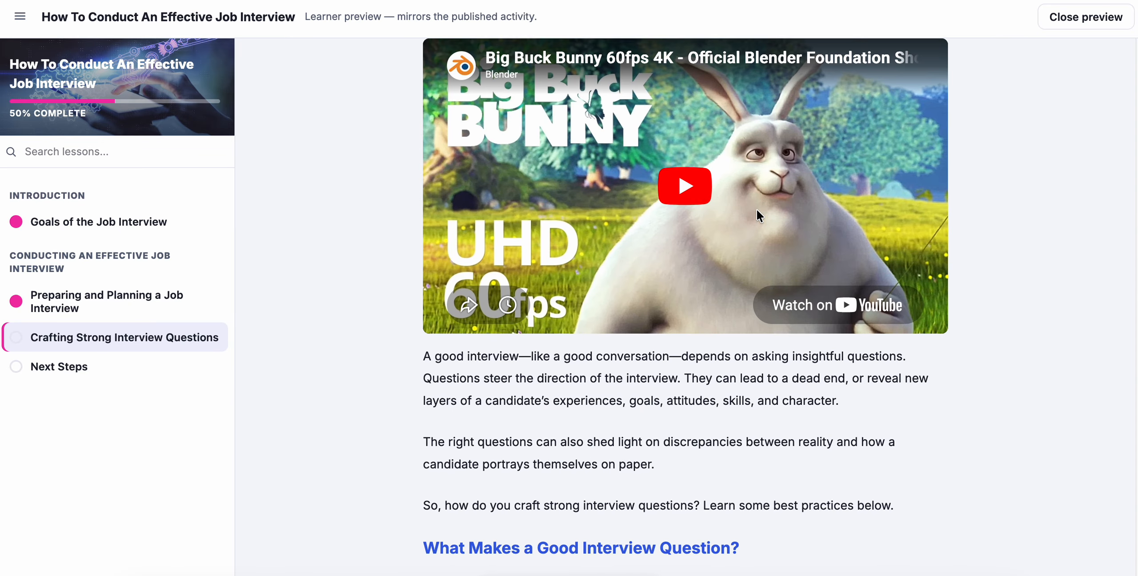
{"action": "scroll", "coordinate": [758, 217], "scroll_direction": "down", "scroll_amount": 8}
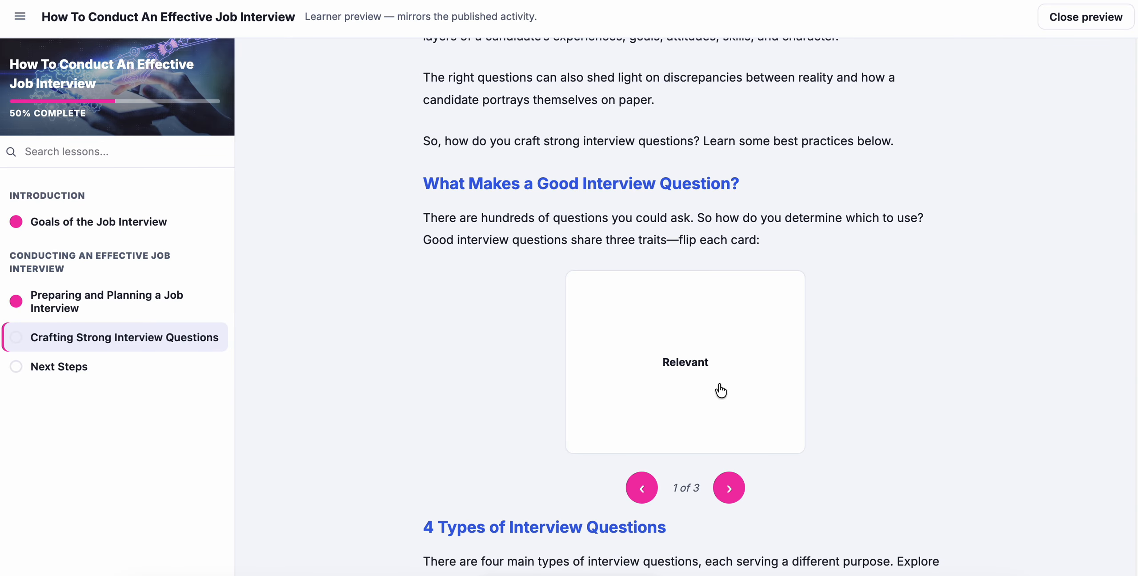
{"action": "left_click", "coordinate": [720, 390]}
{"action": "left_click", "coordinate": [729, 488]}
{"action": "left_click", "coordinate": [686, 360]}
{"action": "left_click", "coordinate": [731, 487]}
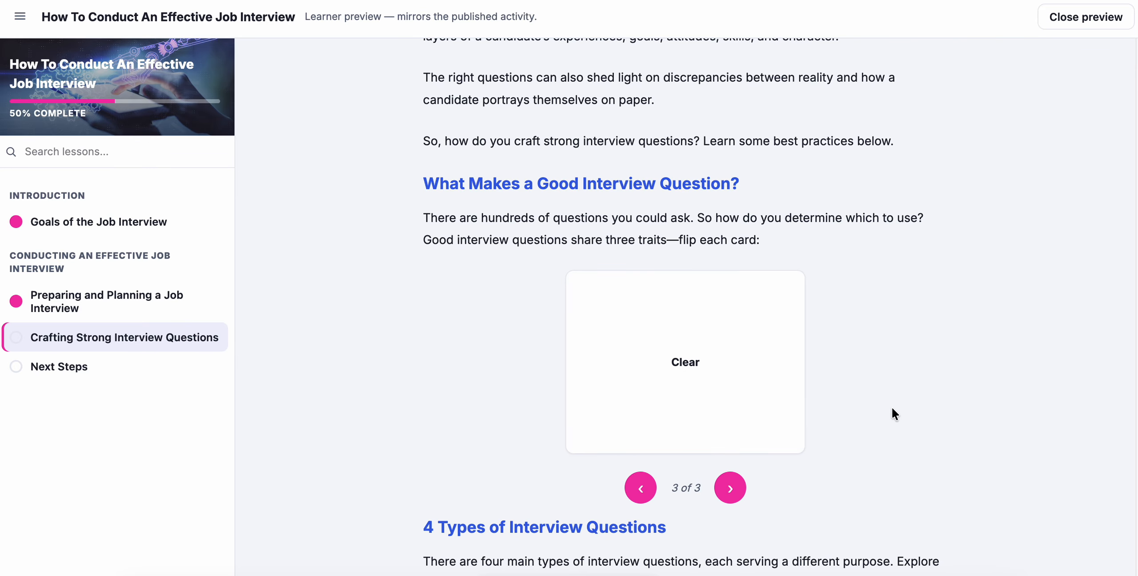
Step: Step through the 4 Types of Interview Questions slides from Job Knowledge to the fourth one
{"action": "scroll", "coordinate": [892, 414], "scroll_direction": "down", "scroll_amount": 8}
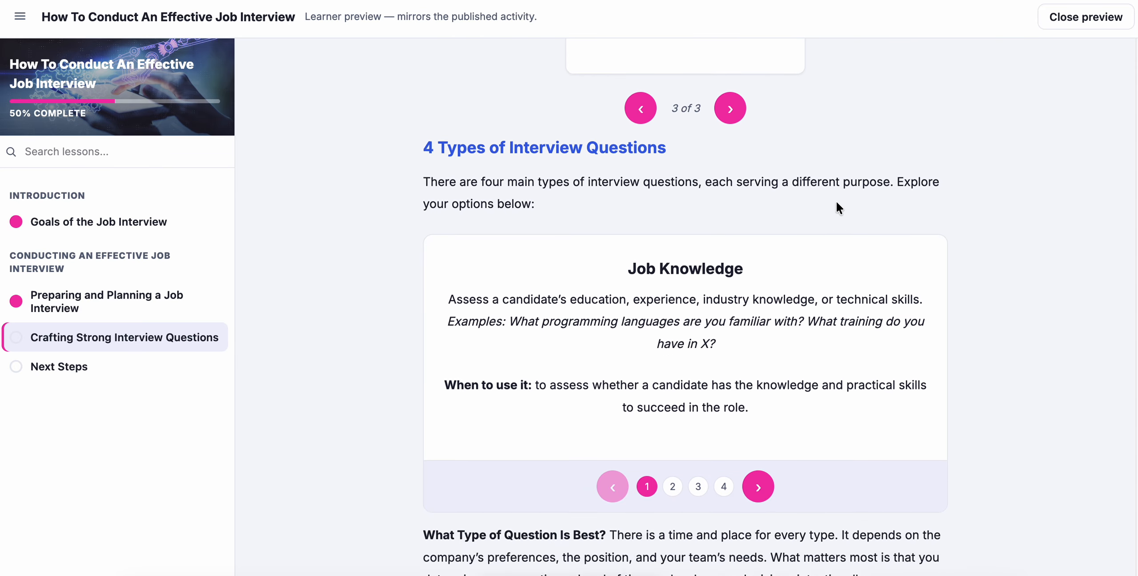
{"action": "left_click", "coordinate": [757, 476]}
{"action": "left_click", "coordinate": [757, 472]}
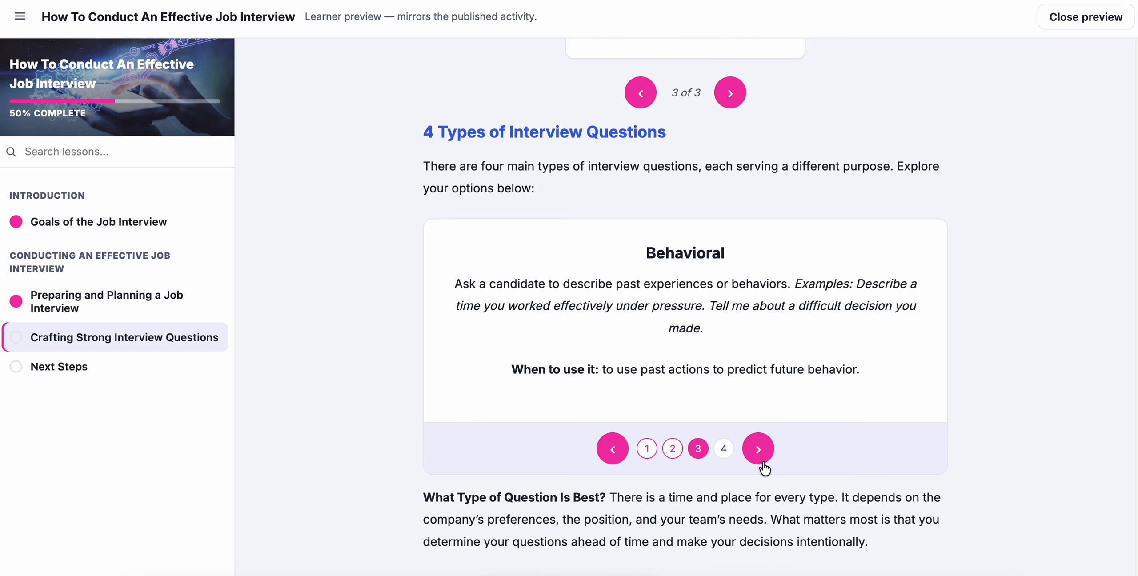
{"action": "left_click", "coordinate": [761, 464]}
Step: Expand the Translate step in the 4 Steps to Craft Tailored Interview Questions accordion and continue to the Next Steps lesson
{"action": "scroll", "coordinate": [847, 324], "scroll_direction": "down", "scroll_amount": 9}
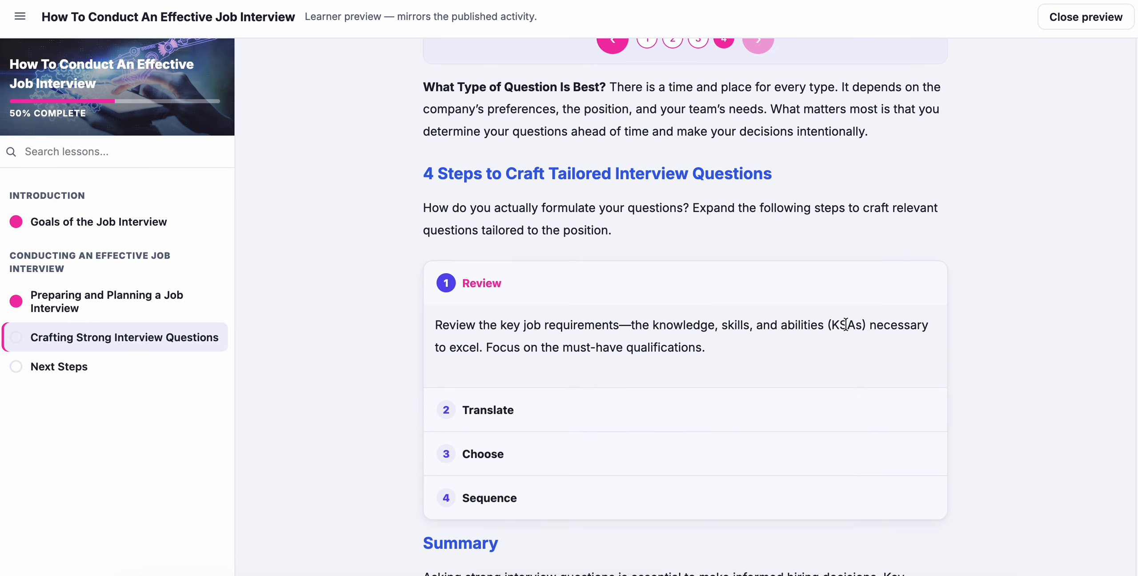
{"action": "scroll", "coordinate": [846, 324], "scroll_direction": "down", "scroll_amount": 4}
{"action": "scroll", "coordinate": [650, 201], "scroll_direction": "up", "scroll_amount": 4}
{"action": "scroll", "coordinate": [600, 338], "scroll_direction": "down", "scroll_amount": 4}
{"action": "left_click", "coordinate": [564, 213]}
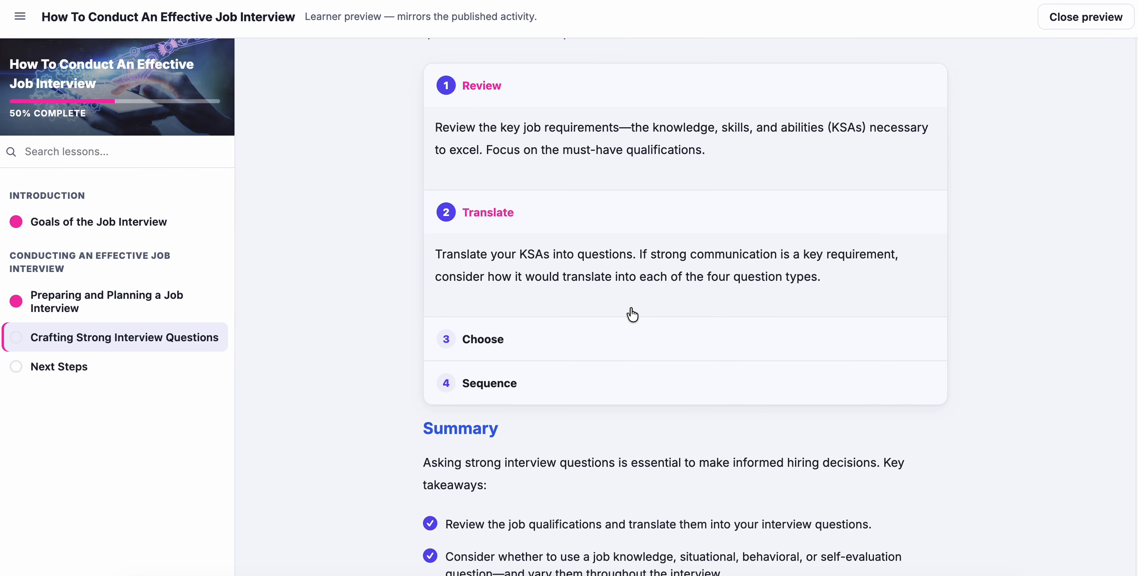
{"action": "scroll", "coordinate": [630, 307], "scroll_direction": "down", "scroll_amount": 6}
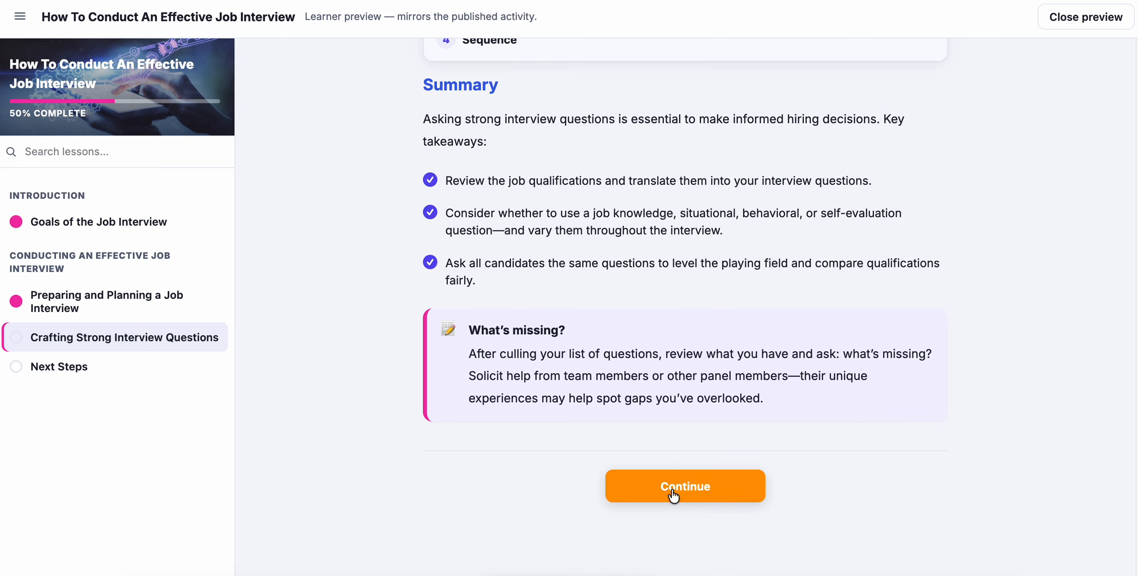
{"action": "left_click", "coordinate": [672, 494]}
Step: Complete the Next Steps lesson, return to the first lesson through the course review, and close the preview
{"action": "scroll", "coordinate": [895, 317], "scroll_direction": "up", "scroll_amount": 10}
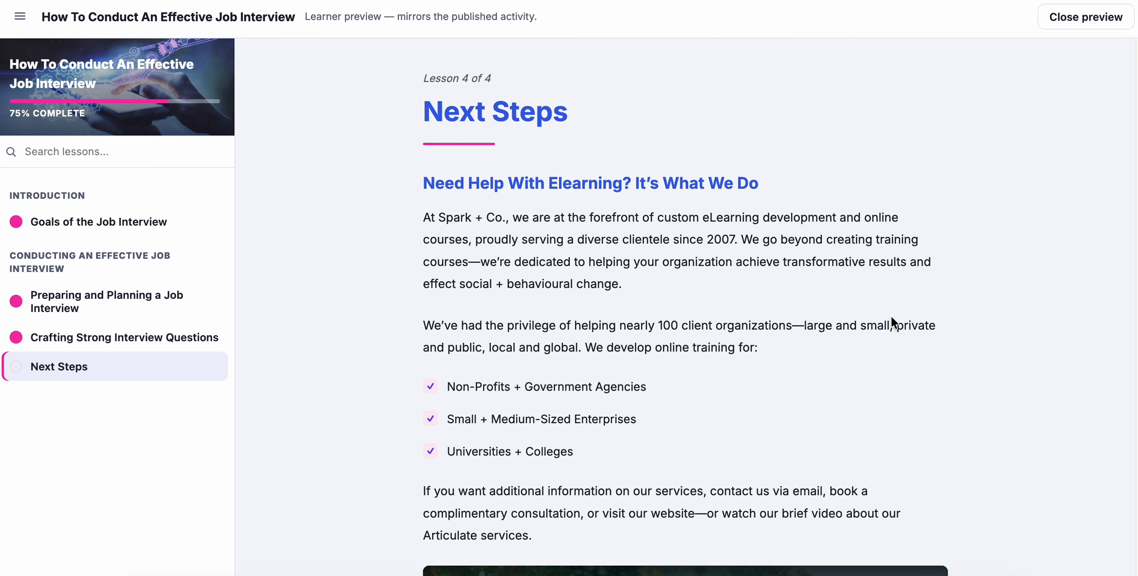
{"action": "scroll", "coordinate": [891, 318], "scroll_direction": "down", "scroll_amount": 10}
{"action": "left_click", "coordinate": [722, 494]}
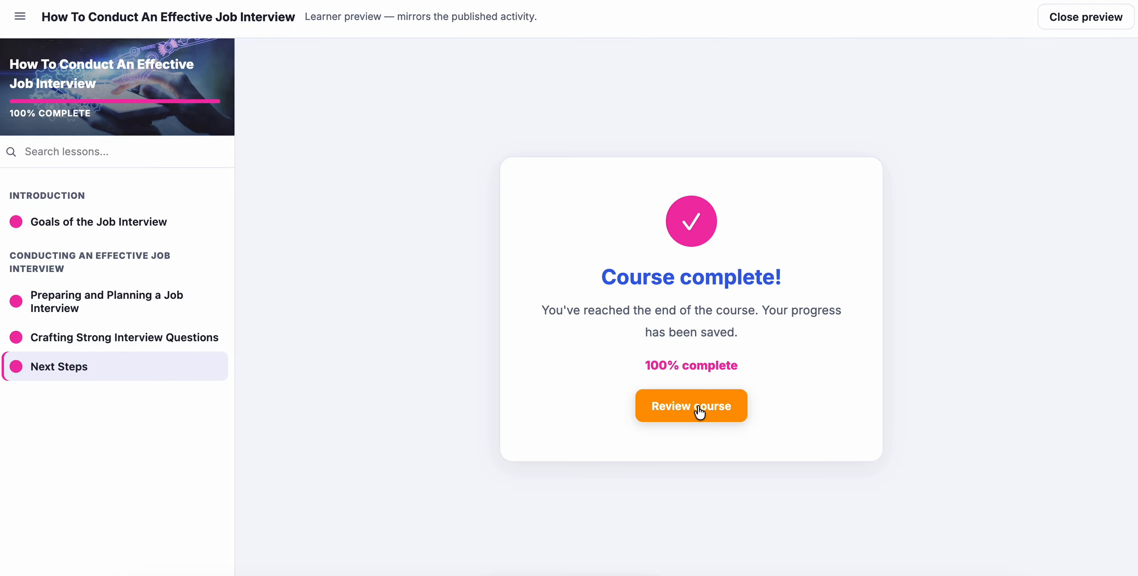
{"action": "left_click", "coordinate": [697, 407]}
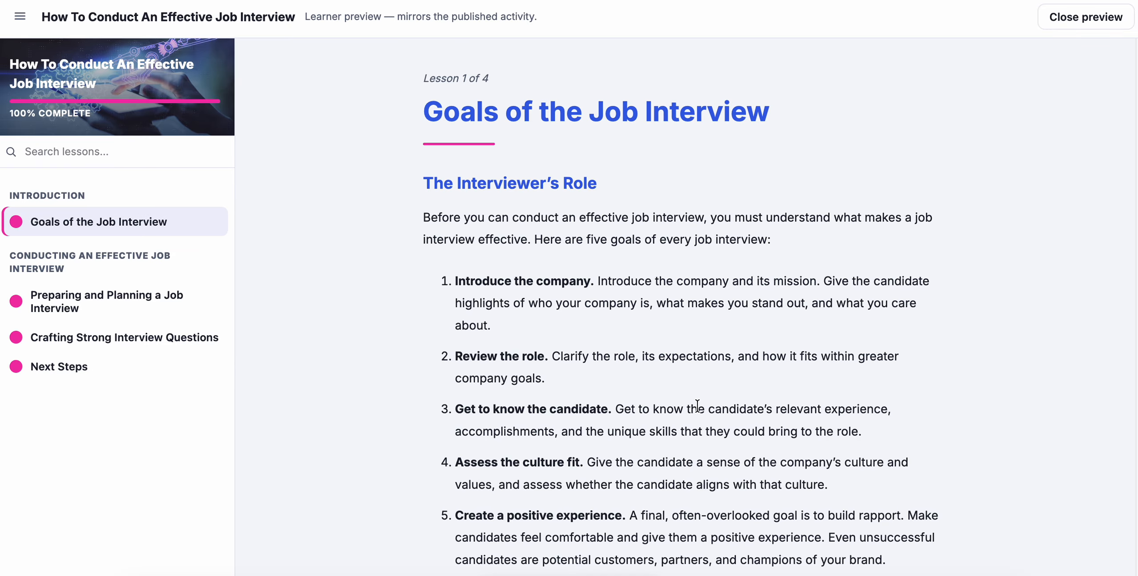
{"action": "left_click", "coordinate": [1090, 17]}
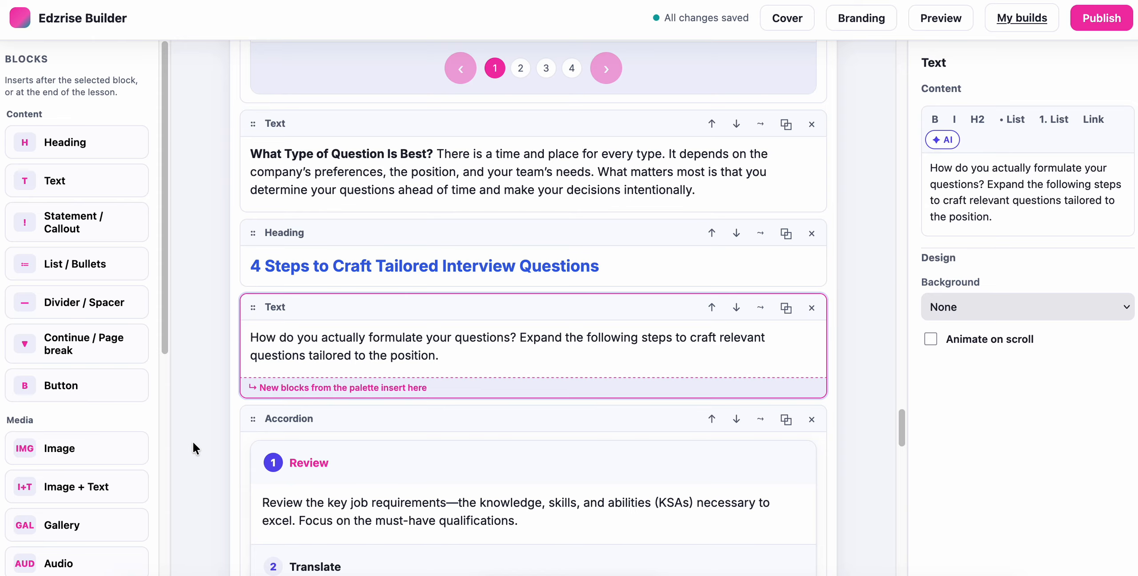
Step: Publish the course and open its Goals of the Job Interview lesson inside the SCORM activity
{"action": "left_click", "coordinate": [1090, 20]}
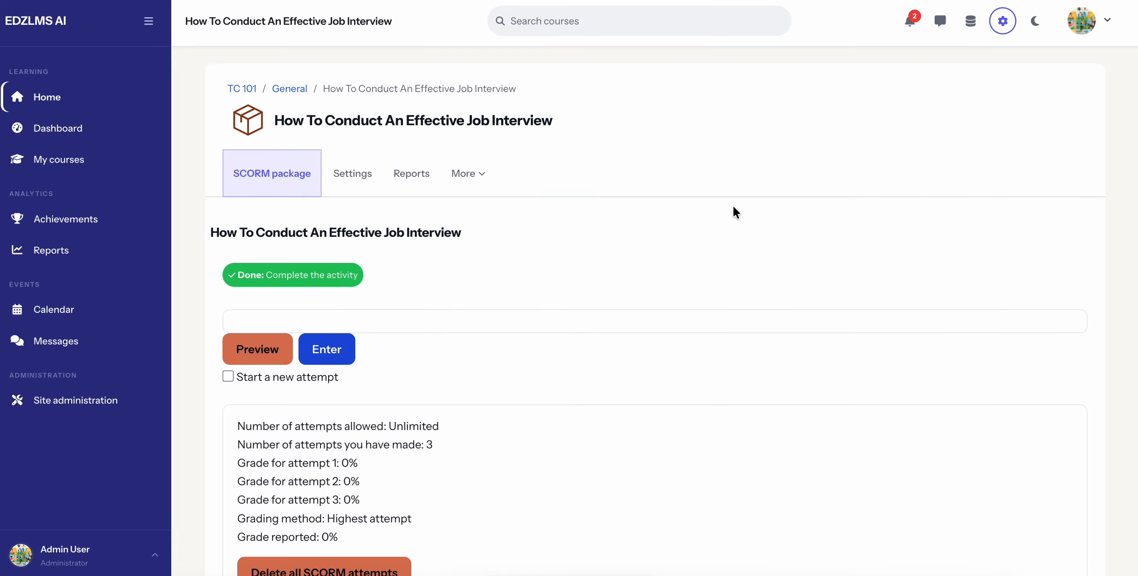
{"action": "scroll", "coordinate": [733, 209], "scroll_direction": "down", "scroll_amount": 3}
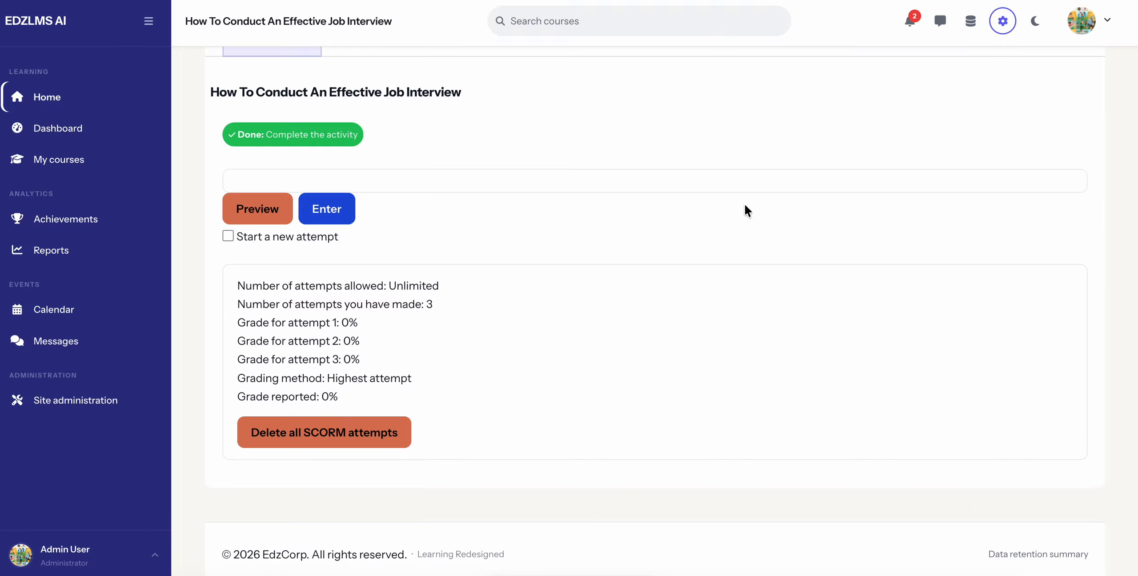
{"action": "left_click", "coordinate": [325, 209]}
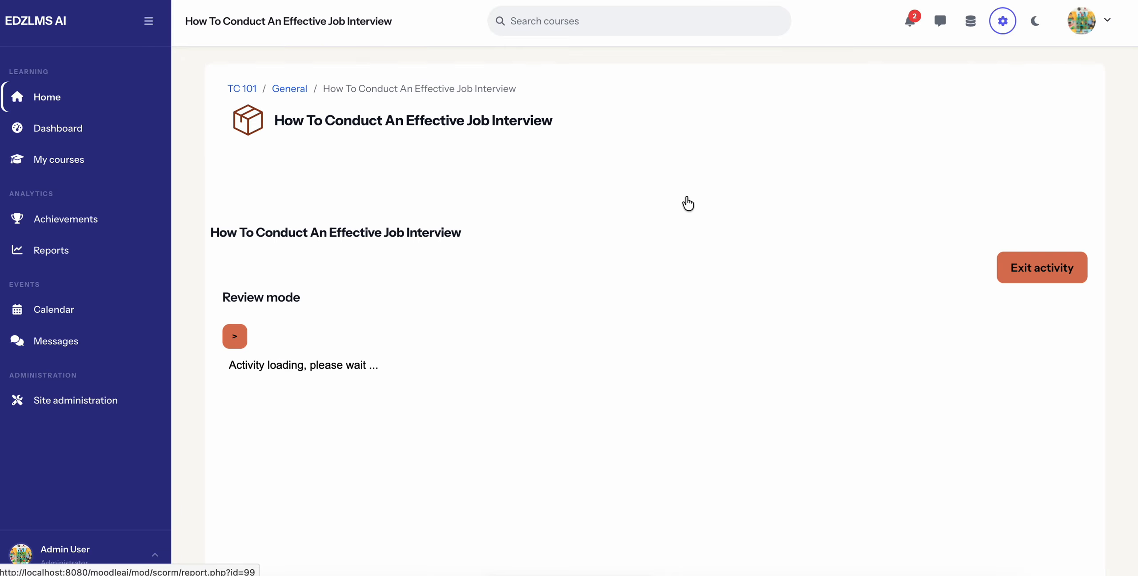
{"action": "scroll", "coordinate": [687, 196], "scroll_direction": "down", "scroll_amount": 10}
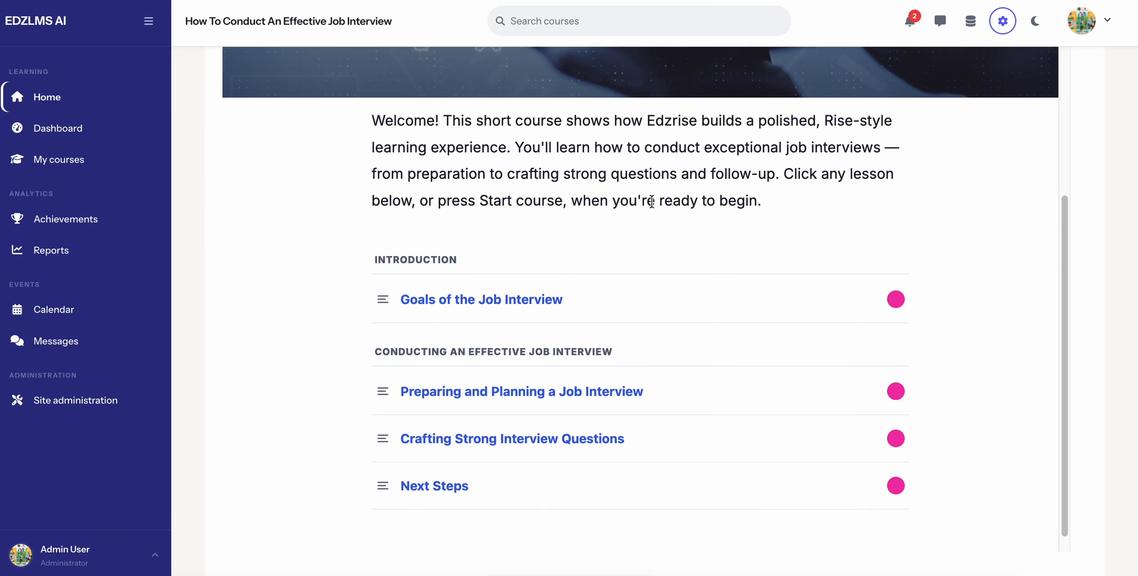
{"action": "left_click", "coordinate": [625, 287]}
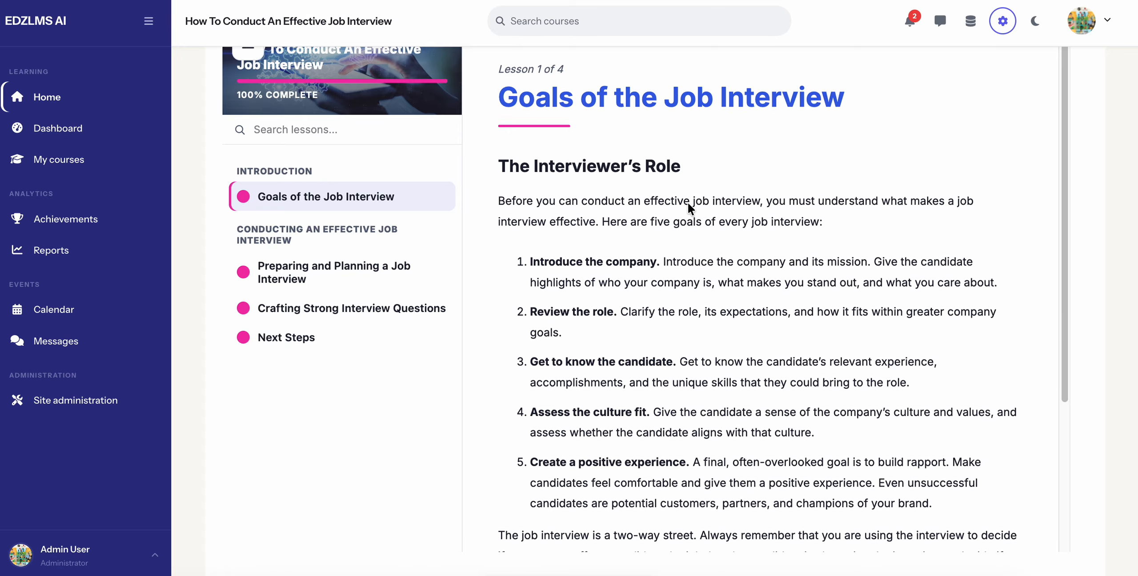
Step: Continue from Goals of the Job Interview to the Preparing and Planning a Job Interview lesson and read down to its seven steps
{"action": "scroll", "coordinate": [701, 239], "scroll_direction": "down", "scroll_amount": 5}
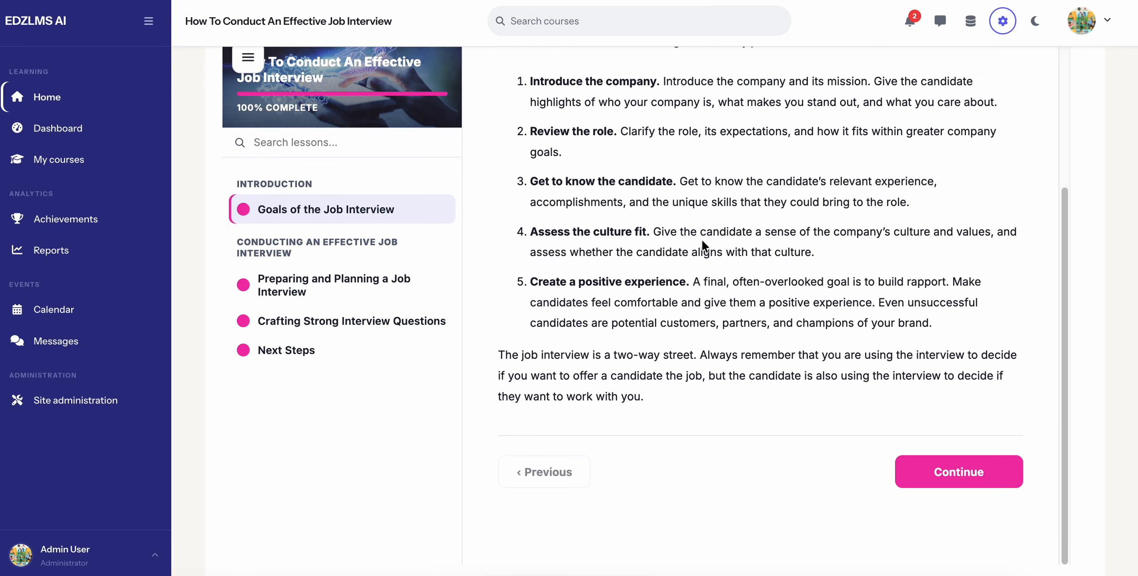
{"action": "left_click", "coordinate": [935, 486]}
{"action": "scroll", "coordinate": [804, 307], "scroll_direction": "down", "scroll_amount": 3}
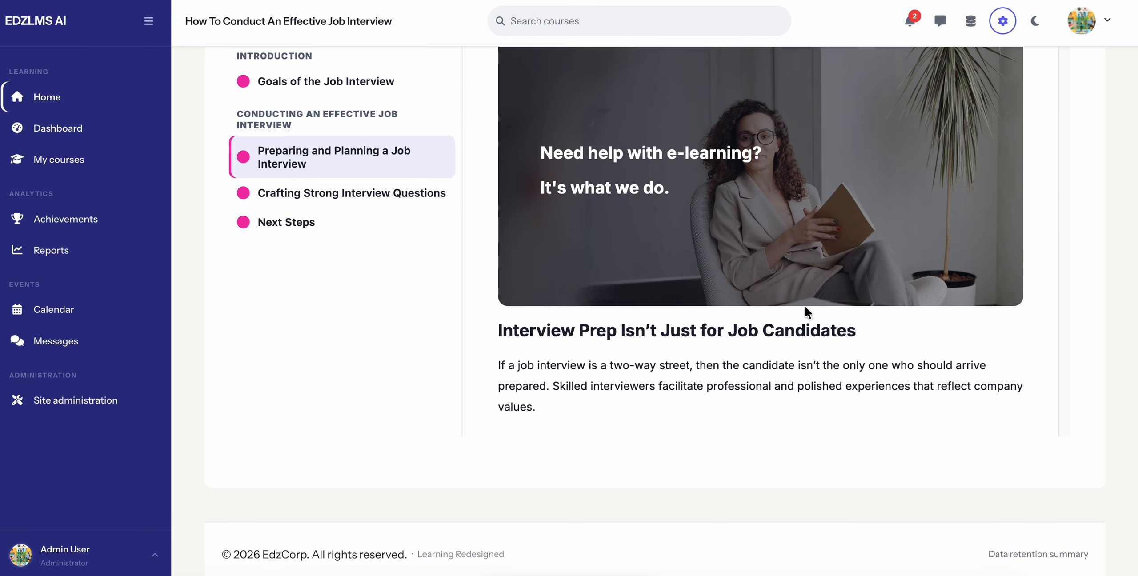
{"action": "scroll", "coordinate": [775, 277], "scroll_direction": "down", "scroll_amount": 10}
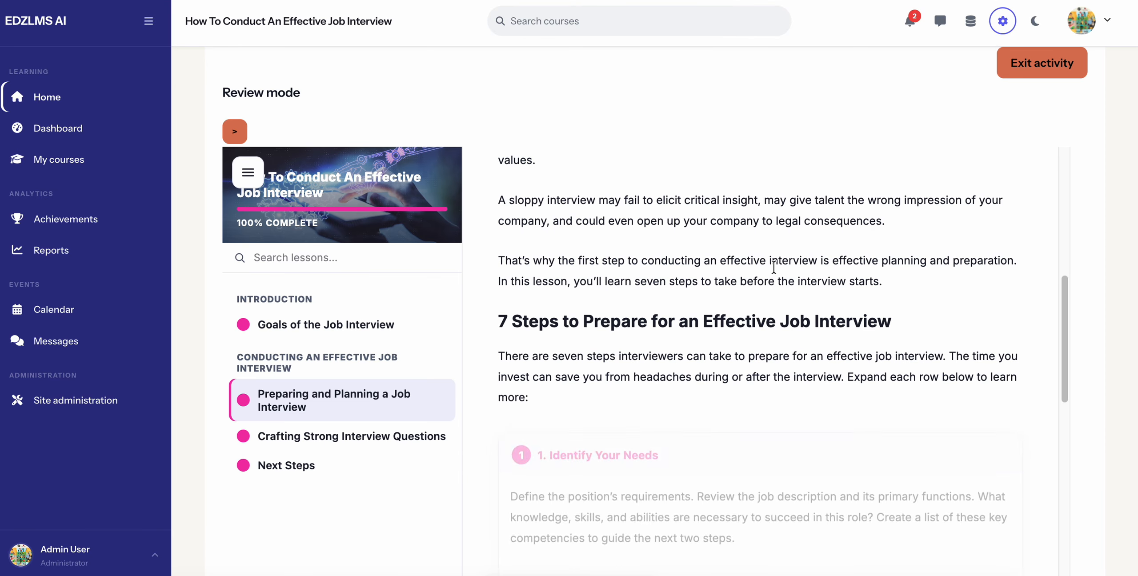
{"action": "scroll", "coordinate": [774, 254], "scroll_direction": "down", "scroll_amount": 10}
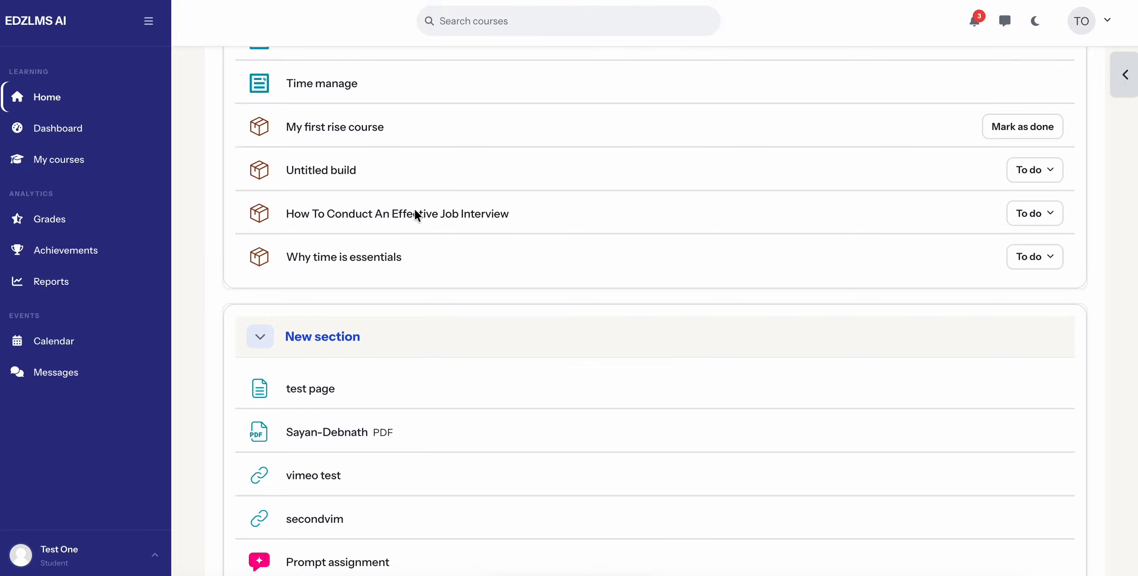
Step: Launch the How To Conduct An Effective Job Interview activity from the student's course page, then leave the course window
{"action": "left_click", "coordinate": [379, 220]}
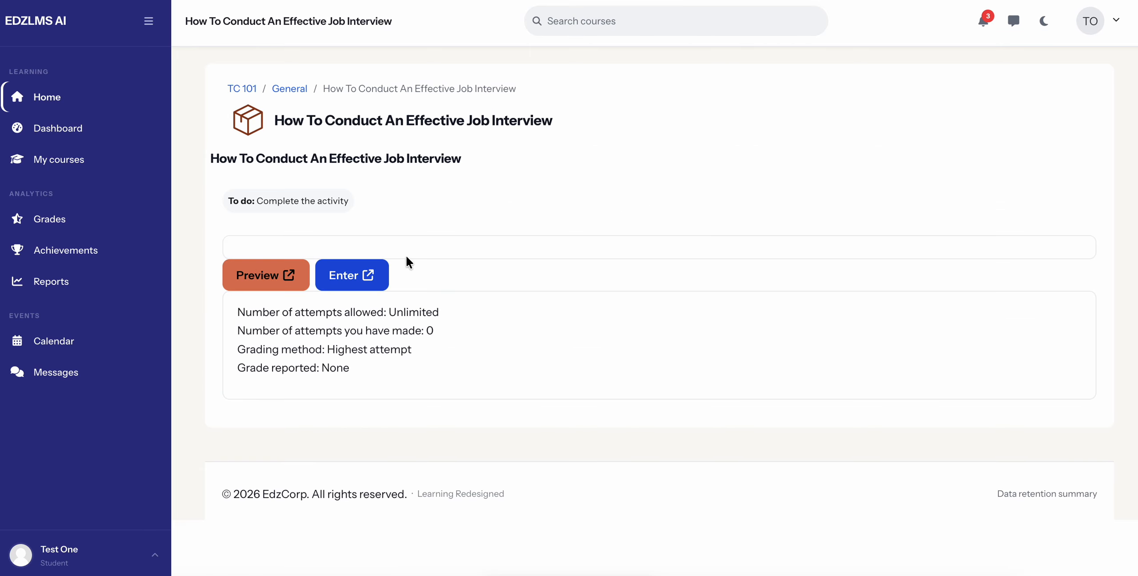
{"action": "left_click", "coordinate": [365, 280]}
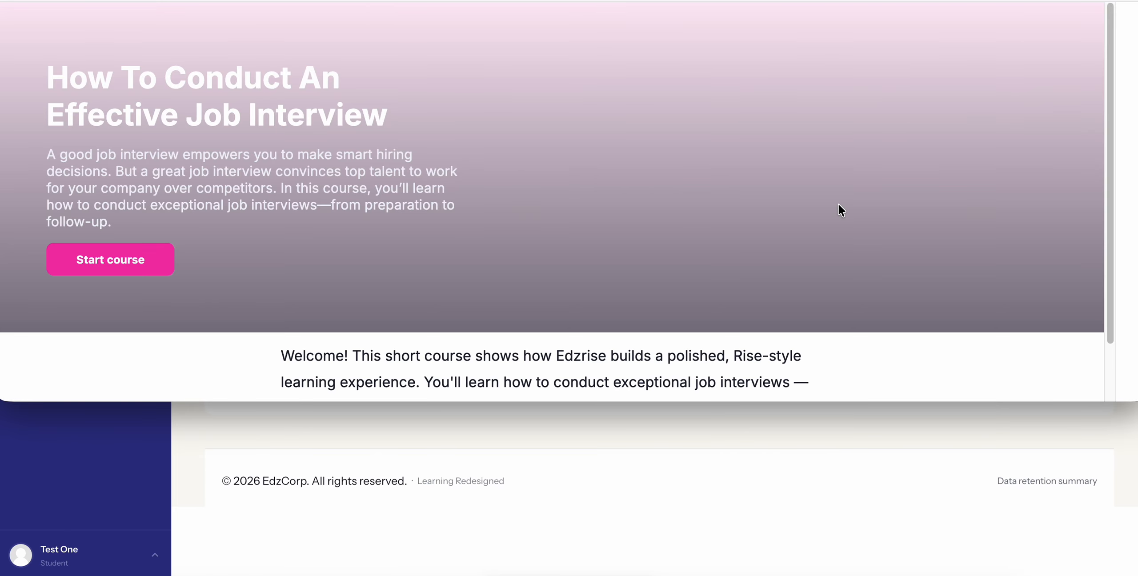
{"action": "key", "text": "super+w"}
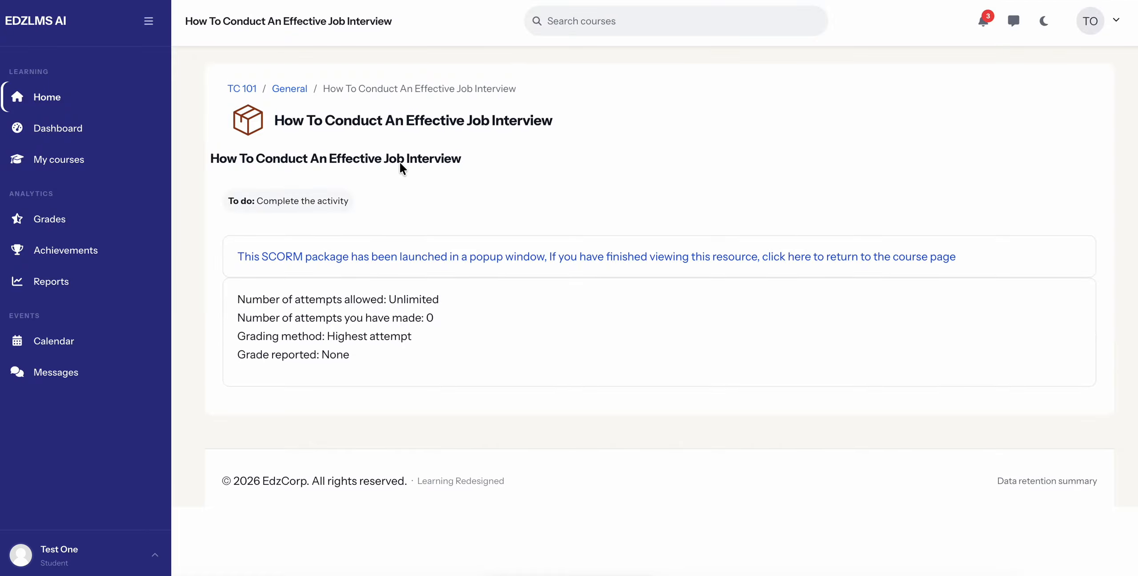
Step: Return to the TC 101 course page and look through its activities and time management sections
{"action": "left_click", "coordinate": [277, 93]}
{"action": "scroll", "coordinate": [391, 217], "scroll_direction": "down", "scroll_amount": 3}
{"action": "scroll", "coordinate": [393, 222], "scroll_direction": "down", "scroll_amount": 10}
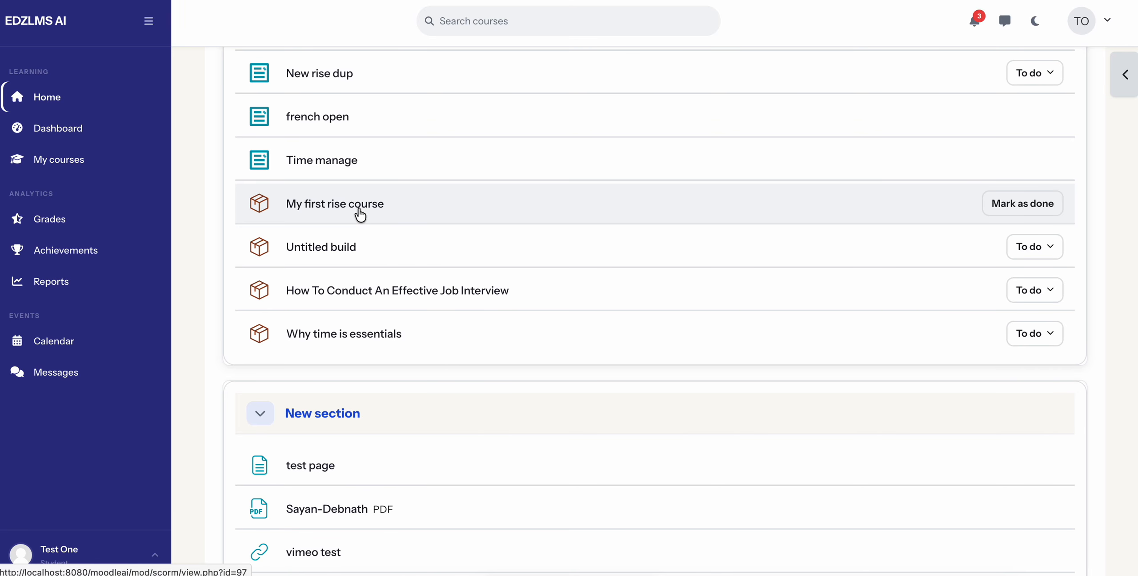
{"action": "scroll", "coordinate": [377, 253], "scroll_direction": "down", "scroll_amount": 5}
{"action": "scroll", "coordinate": [384, 252], "scroll_direction": "up", "scroll_amount": 5}
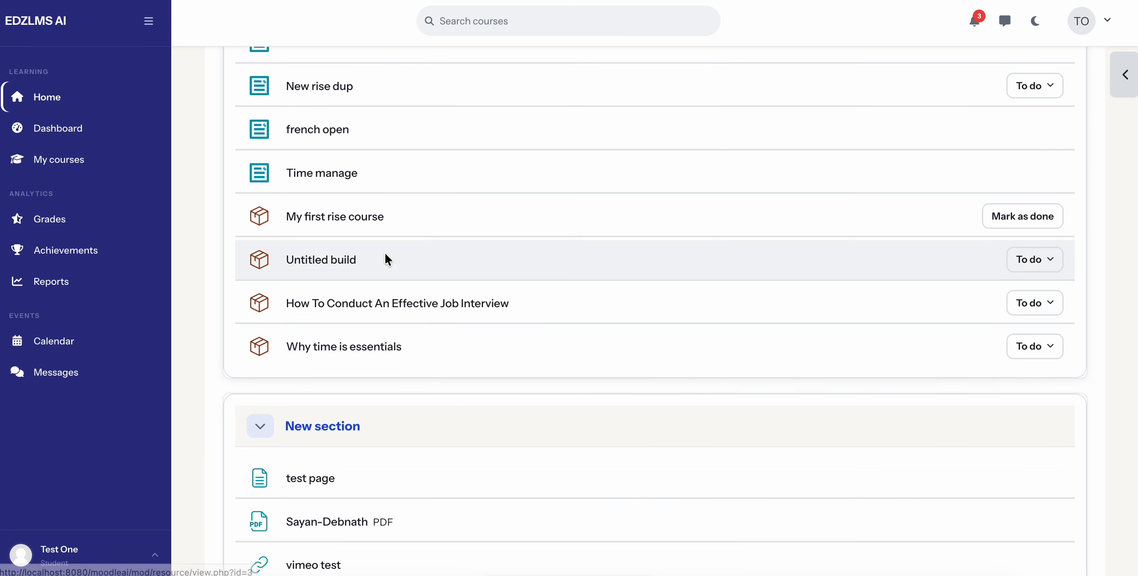
{"action": "scroll", "coordinate": [426, 262], "scroll_direction": "down", "scroll_amount": 15}
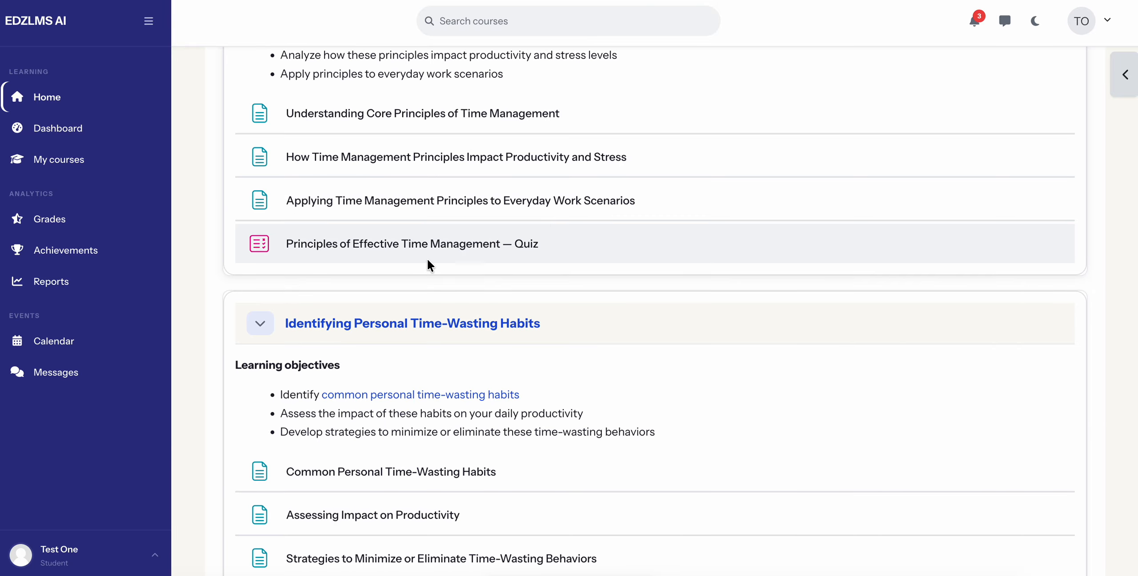
{"action": "scroll", "coordinate": [429, 266], "scroll_direction": "down", "scroll_amount": 20}
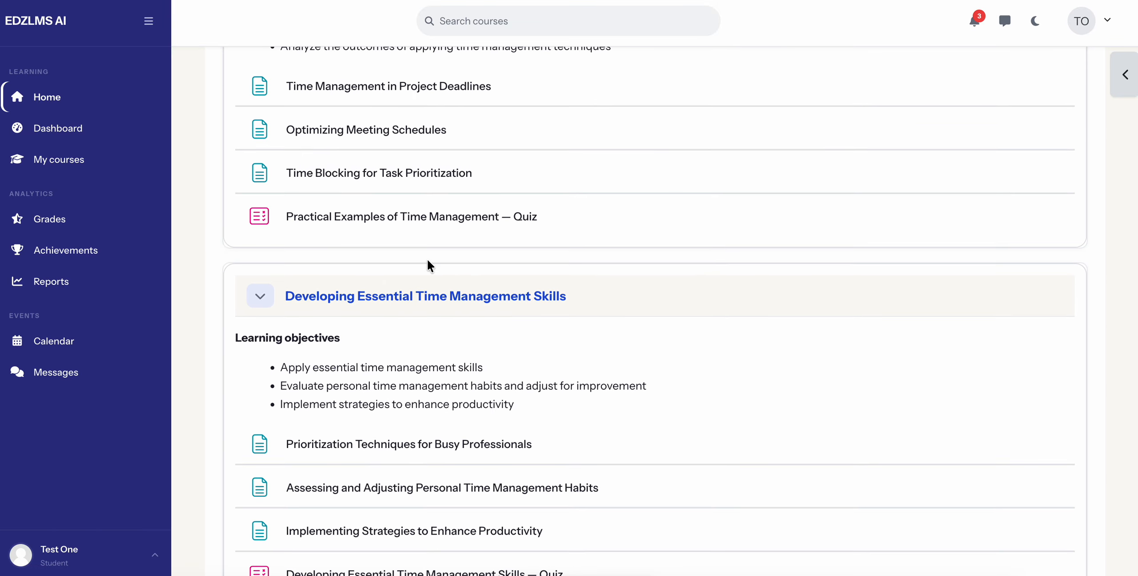
{"action": "scroll", "coordinate": [429, 264], "scroll_direction": "down", "scroll_amount": 5}
{"action": "scroll", "coordinate": [427, 263], "scroll_direction": "up", "scroll_amount": 20}
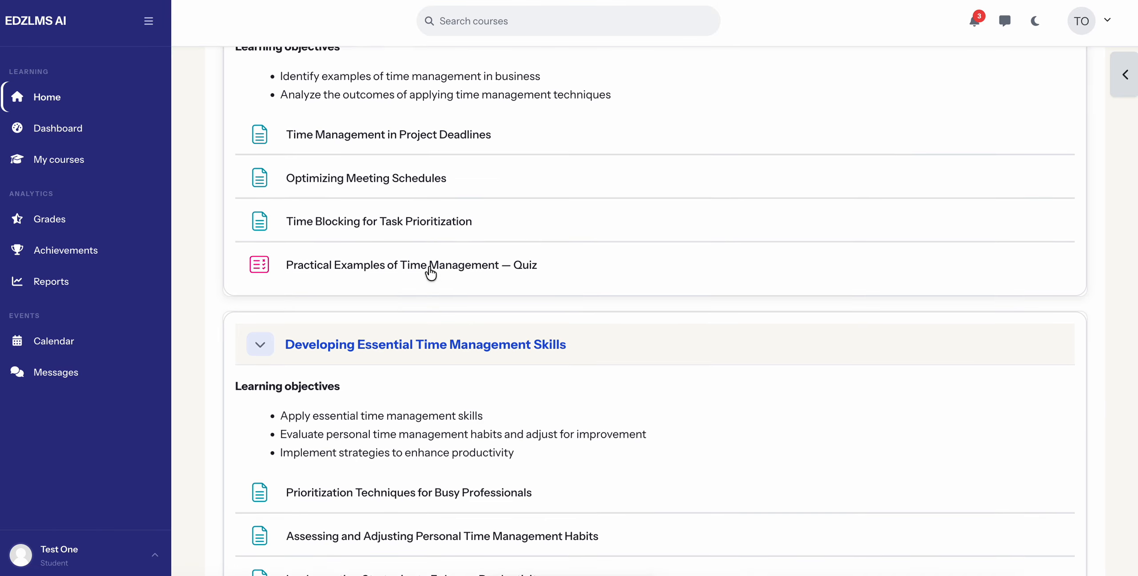
Step: Look over the Preparing and Planning lesson in the launched course window, go back to Goals of the Job Interview, and close the window
{"action": "left_click", "coordinate": [617, 575]}
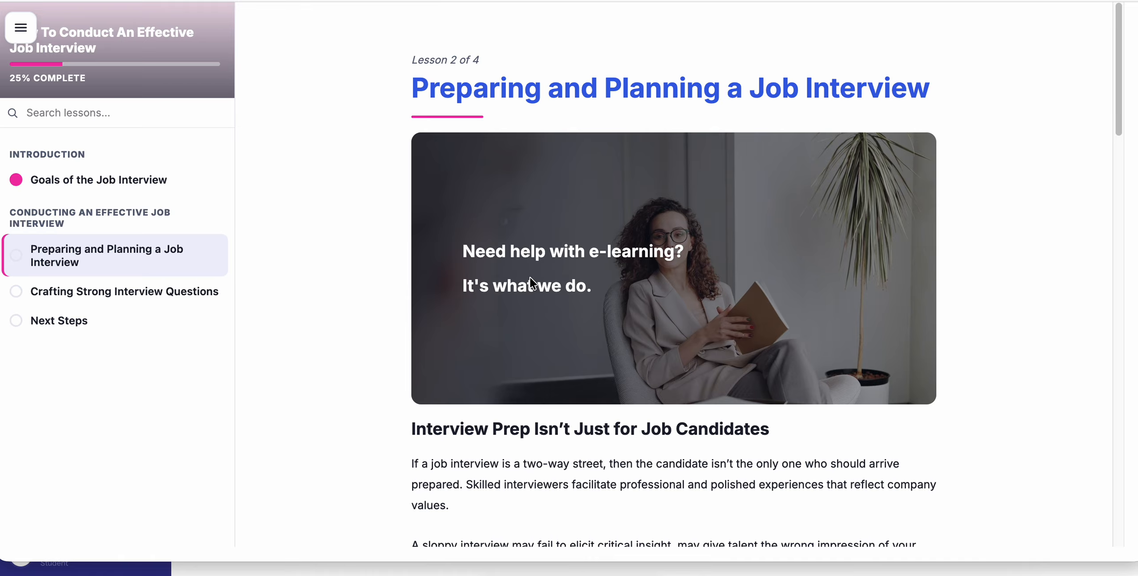
{"action": "scroll", "coordinate": [530, 278], "scroll_direction": "down", "scroll_amount": 10}
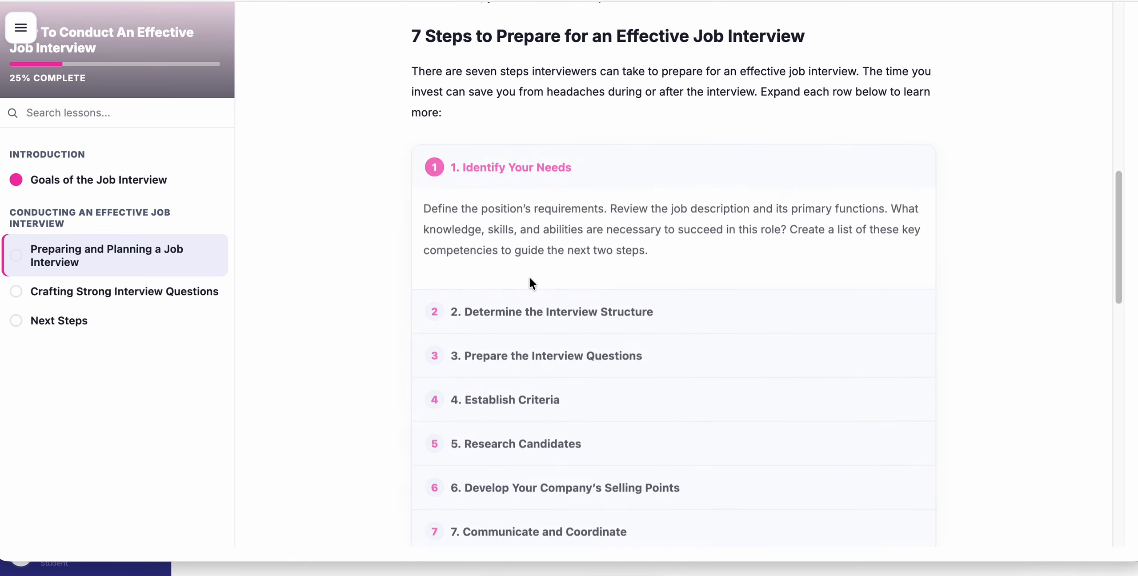
{"action": "scroll", "coordinate": [529, 276], "scroll_direction": "up", "scroll_amount": 10}
{"action": "left_click", "coordinate": [101, 178]}
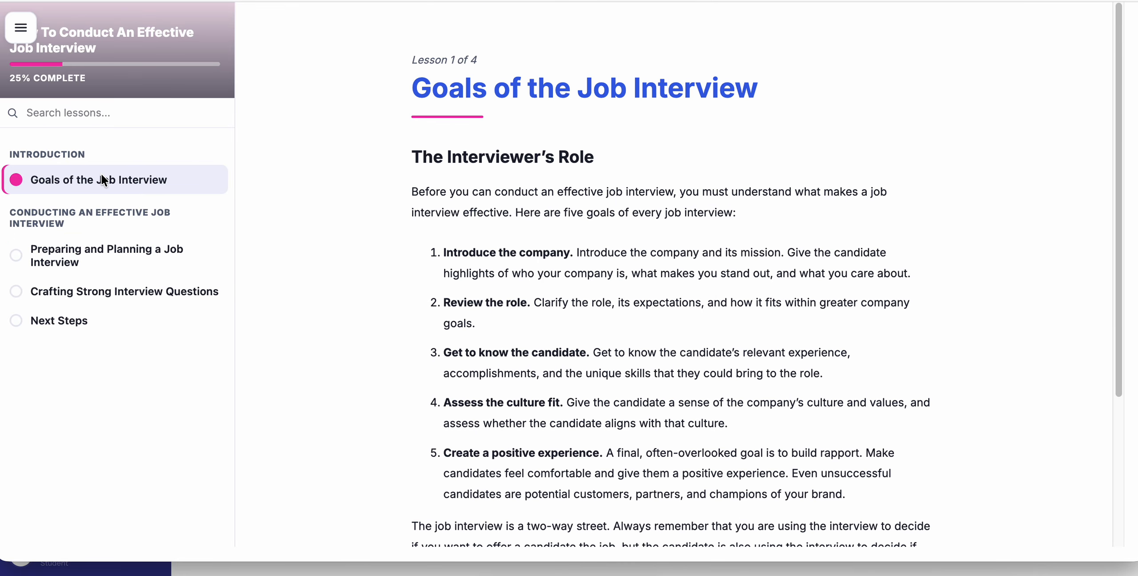
{"action": "left_click", "coordinate": [9, 1]}
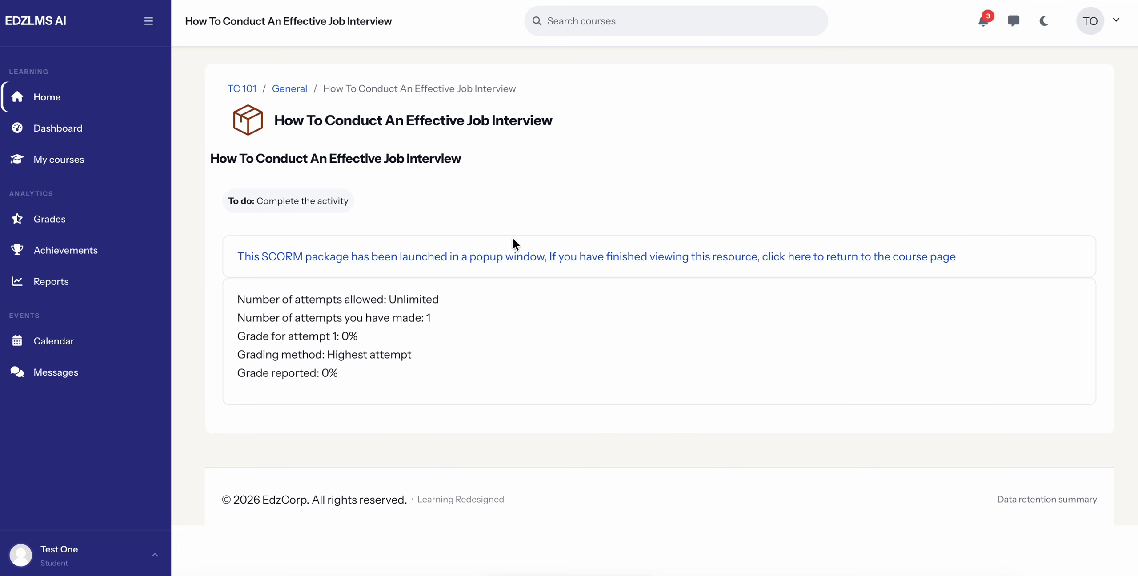
Step: Relaunch the How To Conduct An Effective Job Interview activity from the course page and open its Goals of the Job Interview lesson
{"action": "scroll", "coordinate": [467, 333], "scroll_direction": "down", "scroll_amount": 10}
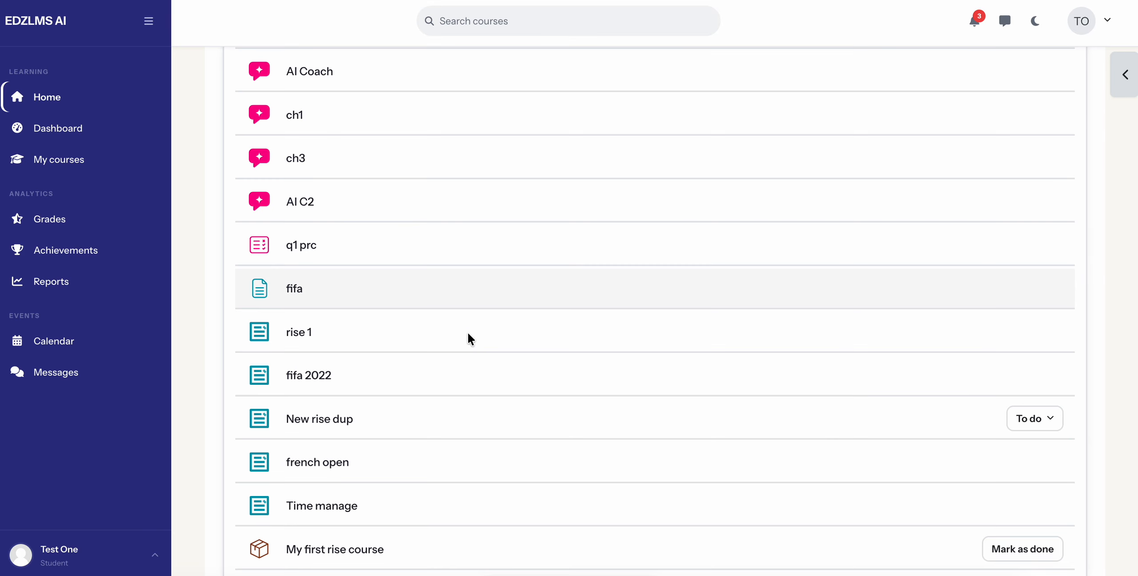
{"action": "scroll", "coordinate": [468, 331], "scroll_direction": "down", "scroll_amount": 1}
{"action": "left_click", "coordinate": [434, 302]}
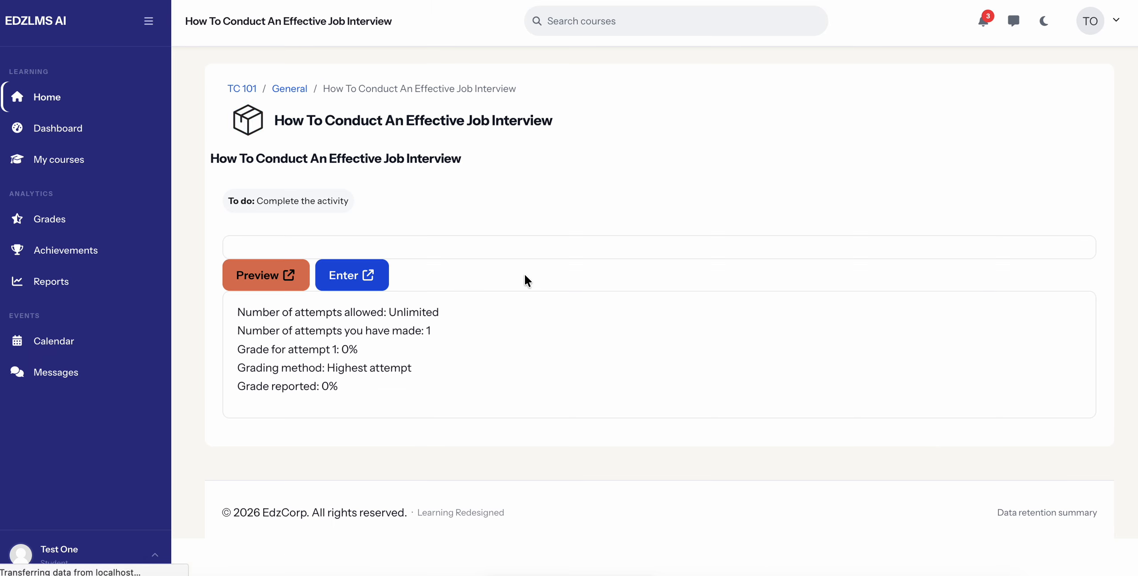
{"action": "left_click", "coordinate": [364, 272]}
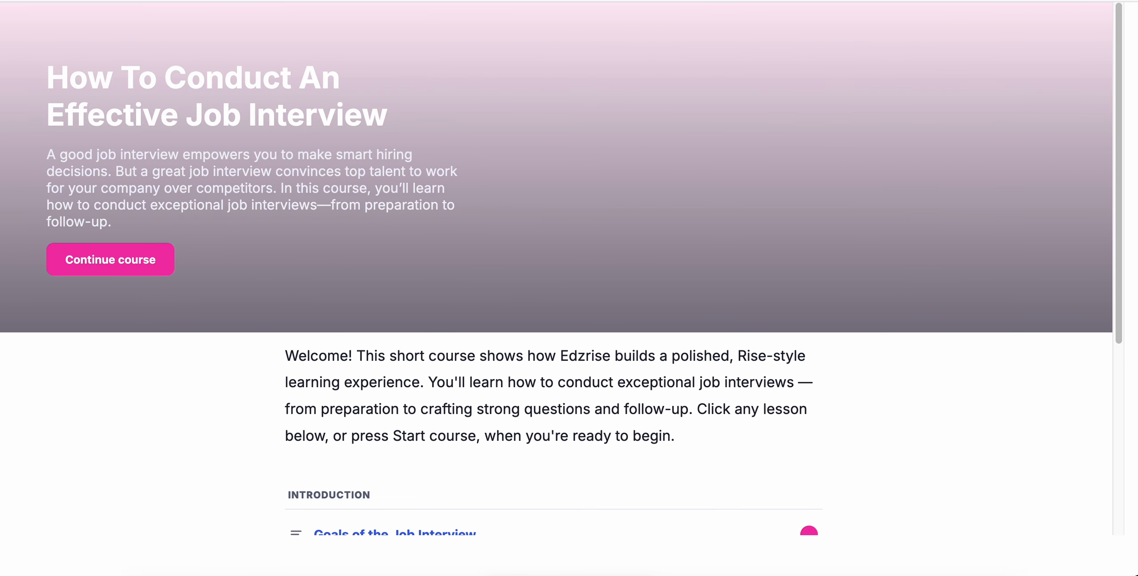
{"action": "scroll", "coordinate": [620, 216], "scroll_direction": "down", "scroll_amount": 5}
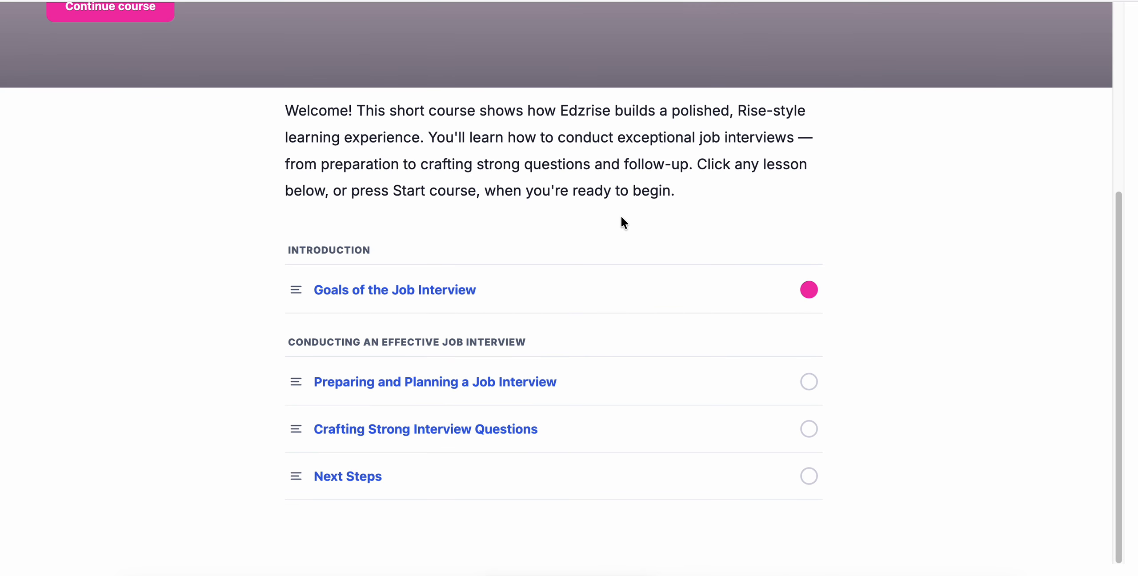
{"action": "left_click", "coordinate": [468, 307]}
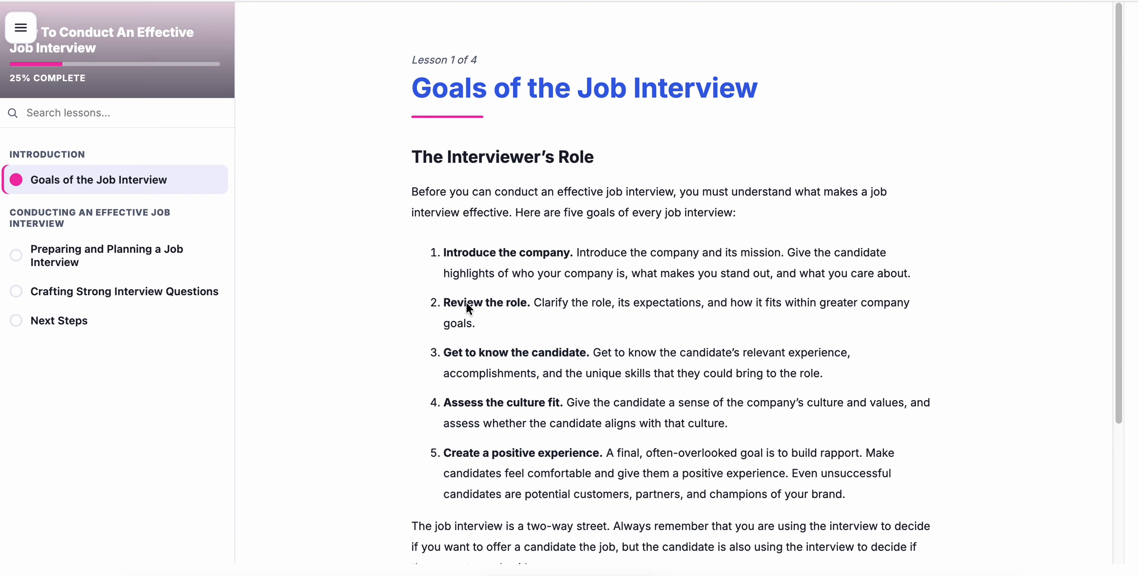
Step: Continue to the Preparing and Planning lesson and expand the Determine the Interview Structure and Establish Criteria rows
{"action": "scroll", "coordinate": [627, 254], "scroll_direction": "down", "scroll_amount": 4}
{"action": "left_click", "coordinate": [838, 471]}
{"action": "scroll", "coordinate": [672, 269], "scroll_direction": "down", "scroll_amount": 15}
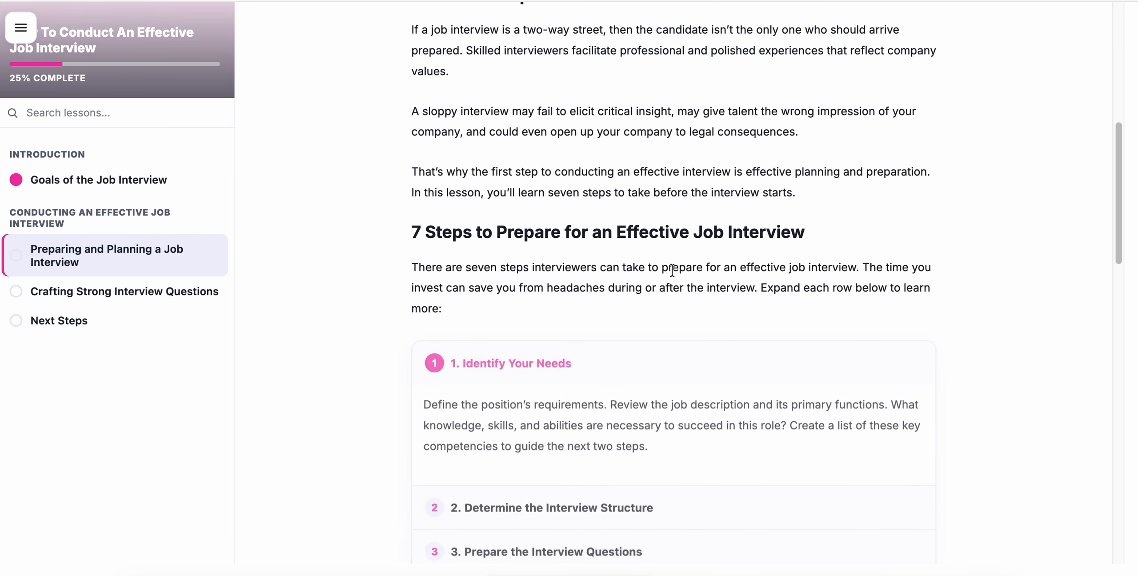
{"action": "left_click", "coordinate": [597, 249]}
{"action": "scroll", "coordinate": [660, 274], "scroll_direction": "down", "scroll_amount": 4}
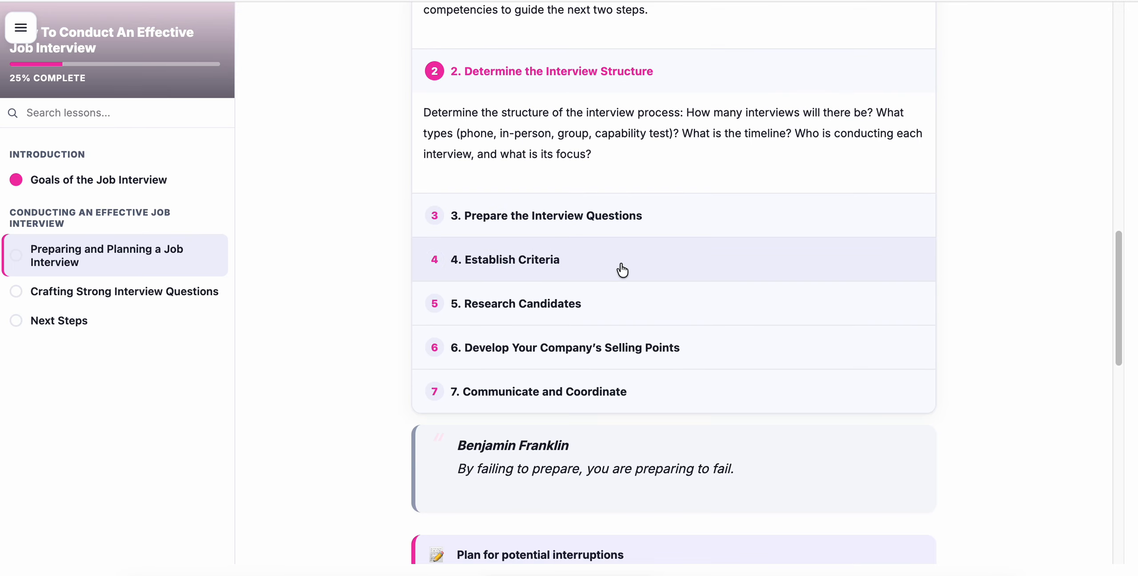
{"action": "left_click", "coordinate": [627, 269]}
{"action": "scroll", "coordinate": [628, 270], "scroll_direction": "down", "scroll_amount": 20}
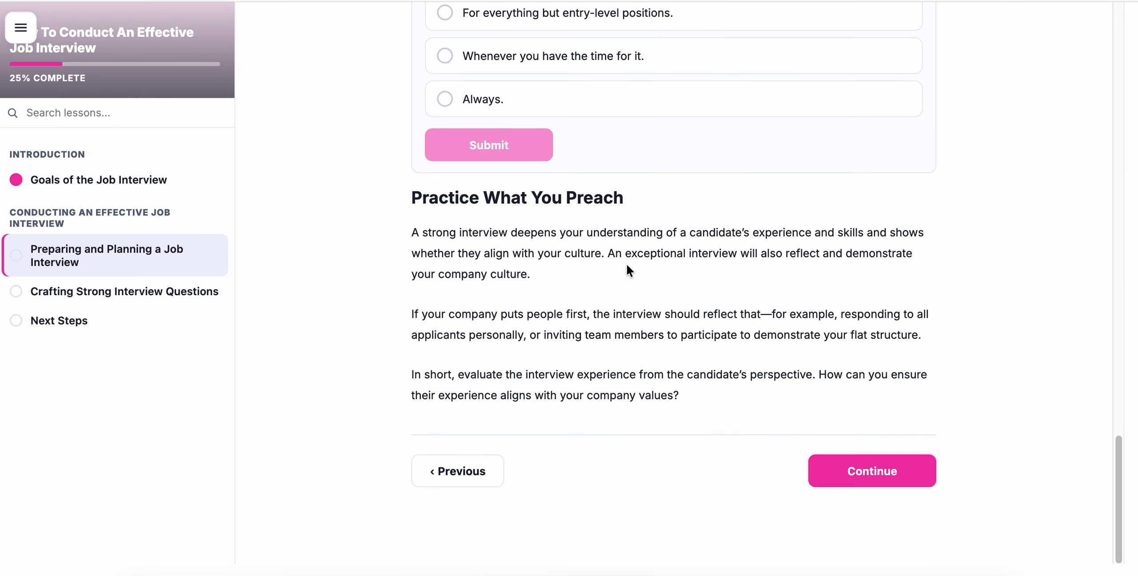
Step: Submit "Always." as the knowledge check answer and continue to the Crafting Strong Interview Questions lesson
{"action": "scroll", "coordinate": [627, 264], "scroll_direction": "up", "scroll_amount": 4}
{"action": "left_click", "coordinate": [512, 295]}
{"action": "left_click", "coordinate": [501, 339]}
{"action": "scroll", "coordinate": [709, 341], "scroll_direction": "down", "scroll_amount": 4}
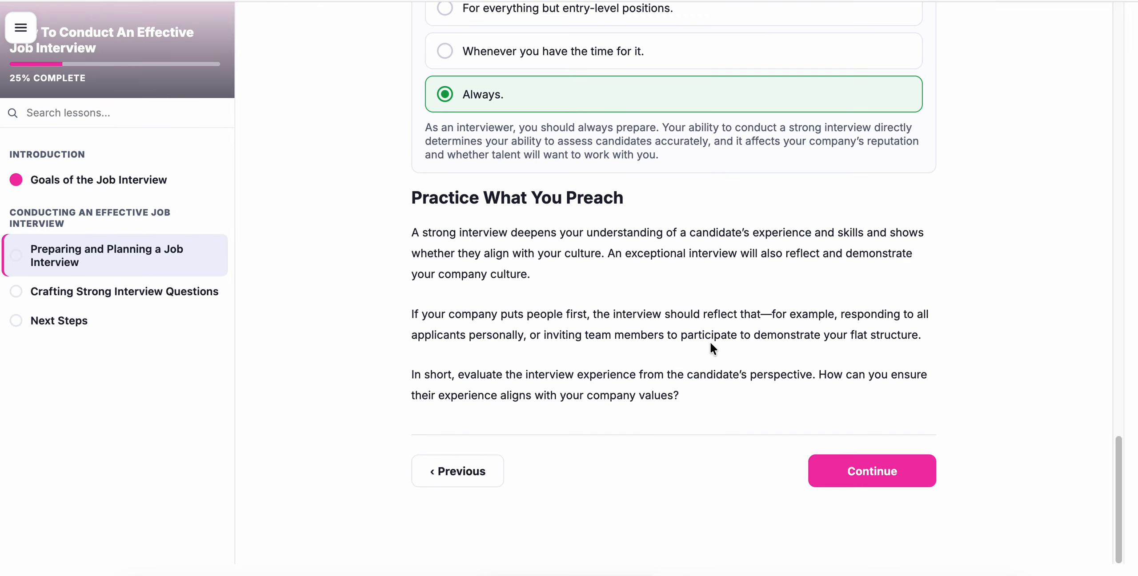
{"action": "left_click", "coordinate": [848, 463]}
Step: Flip all three interview question trait cards in turn, starting with Relevant
{"action": "scroll", "coordinate": [714, 203], "scroll_direction": "down", "scroll_amount": 15}
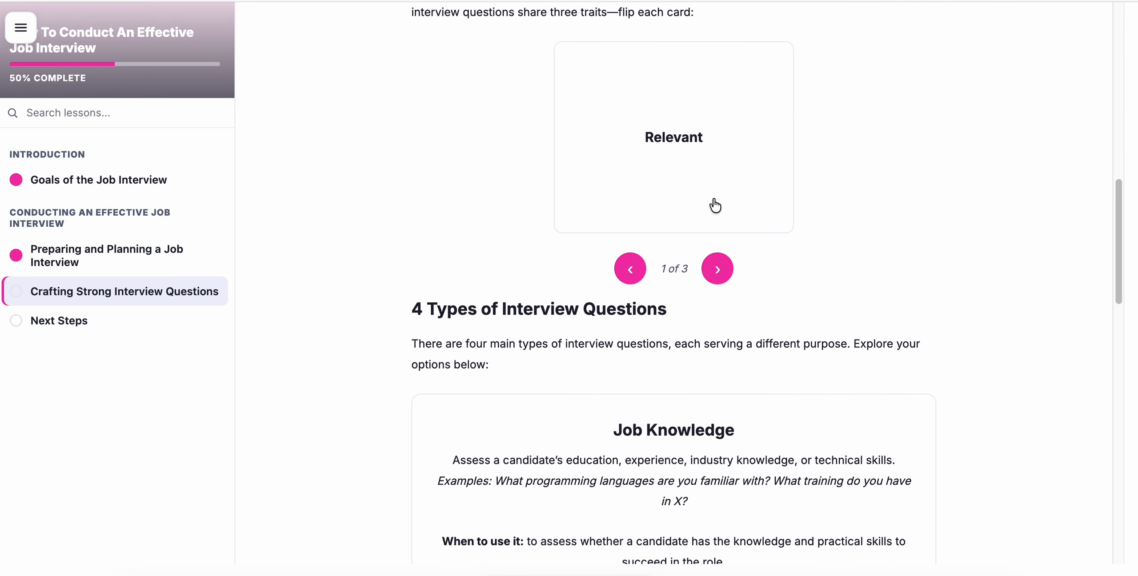
{"action": "left_click", "coordinate": [717, 212]}
{"action": "left_click", "coordinate": [717, 264]}
{"action": "left_click", "coordinate": [694, 190]}
{"action": "left_click", "coordinate": [725, 280]}
{"action": "left_click", "coordinate": [698, 177]}
Step: Advance the 4 Types of Interview Questions slides from Job Knowledge to the fourth one and continue to the Next Steps lesson
{"action": "scroll", "coordinate": [791, 269], "scroll_direction": "down", "scroll_amount": 8}
{"action": "left_click", "coordinate": [746, 262]}
{"action": "left_click", "coordinate": [747, 262]}
{"action": "left_click", "coordinate": [747, 221]}
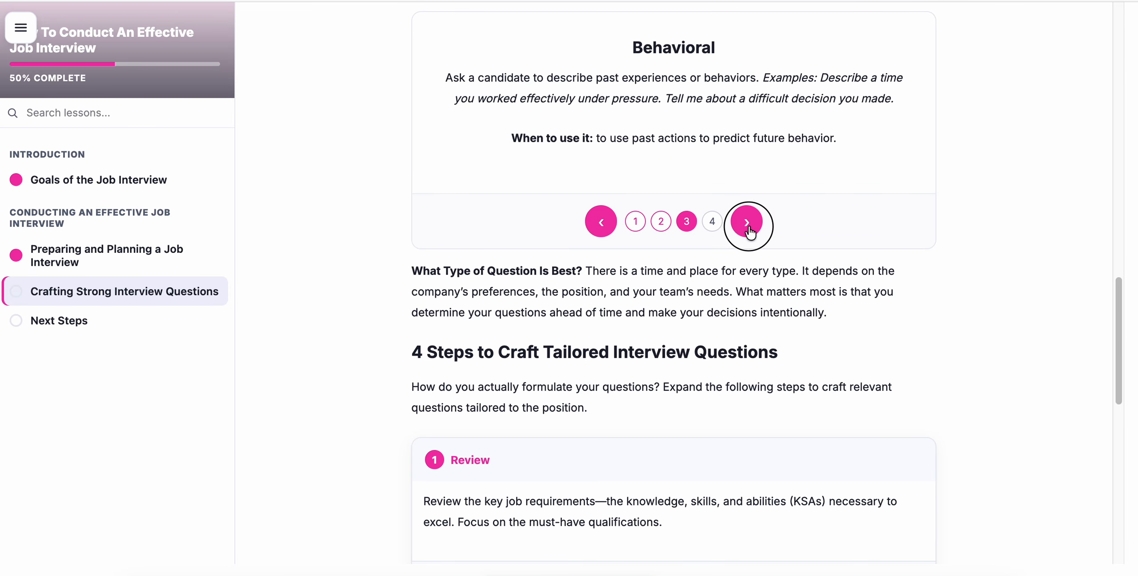
{"action": "scroll", "coordinate": [793, 321], "scroll_direction": "down", "scroll_amount": 15}
{"action": "left_click", "coordinate": [866, 467]}
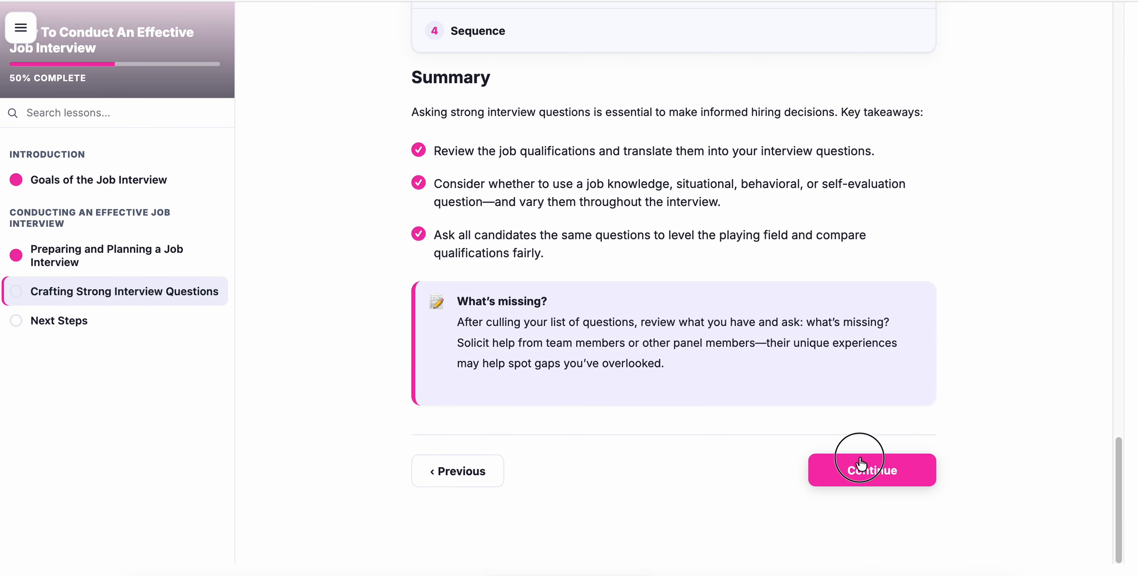
Step: Finish the Next Steps lesson and return to the first lesson through the course review
{"action": "scroll", "coordinate": [794, 212], "scroll_direction": "down", "scroll_amount": 8}
{"action": "scroll", "coordinate": [795, 212], "scroll_direction": "down", "scroll_amount": 1}
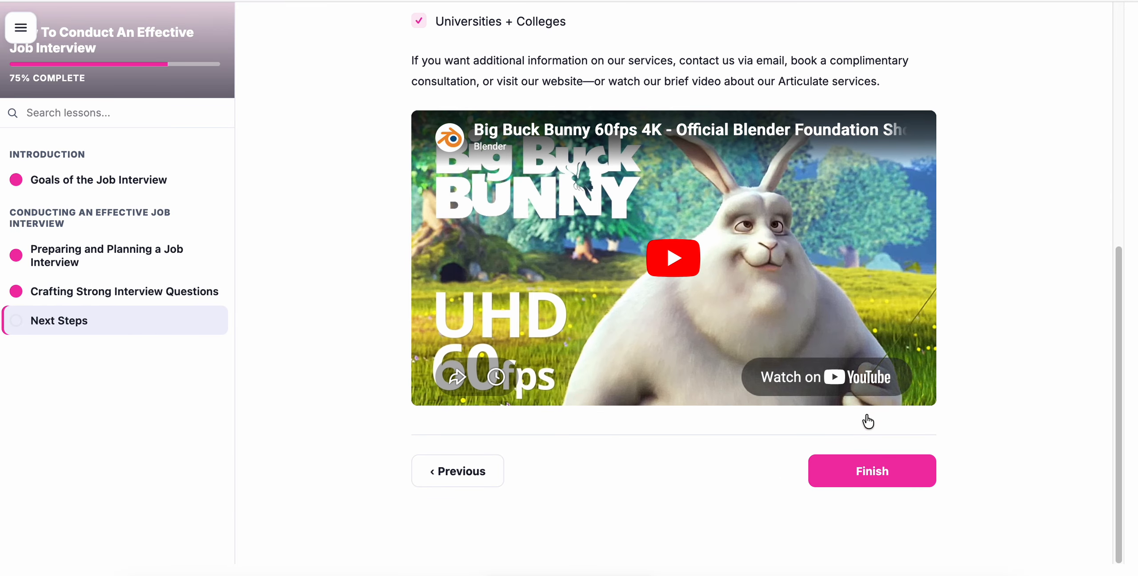
{"action": "left_click", "coordinate": [875, 472]}
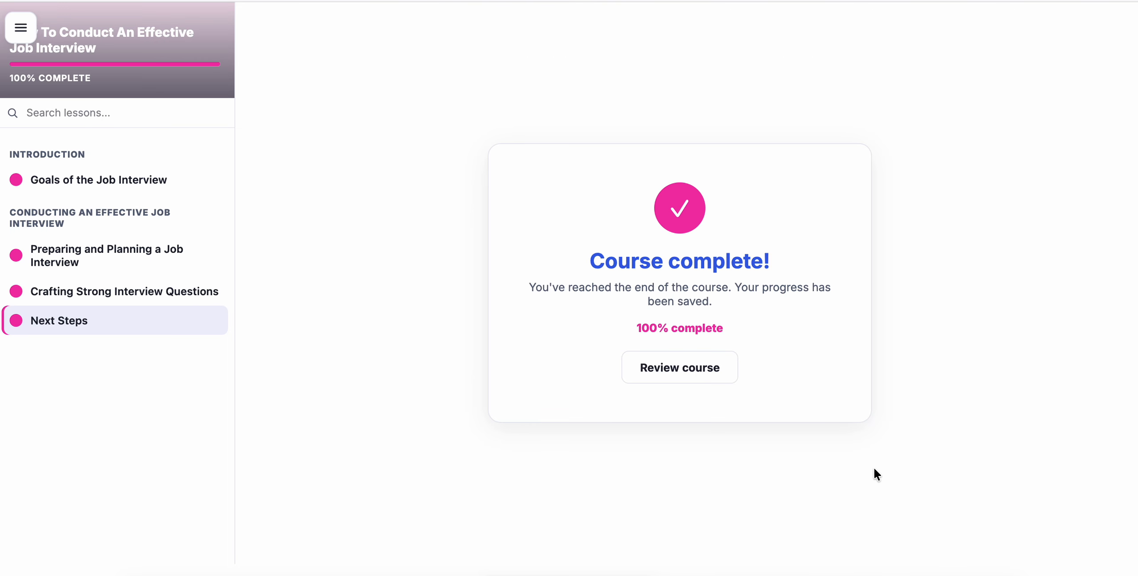
{"action": "left_click", "coordinate": [692, 378]}
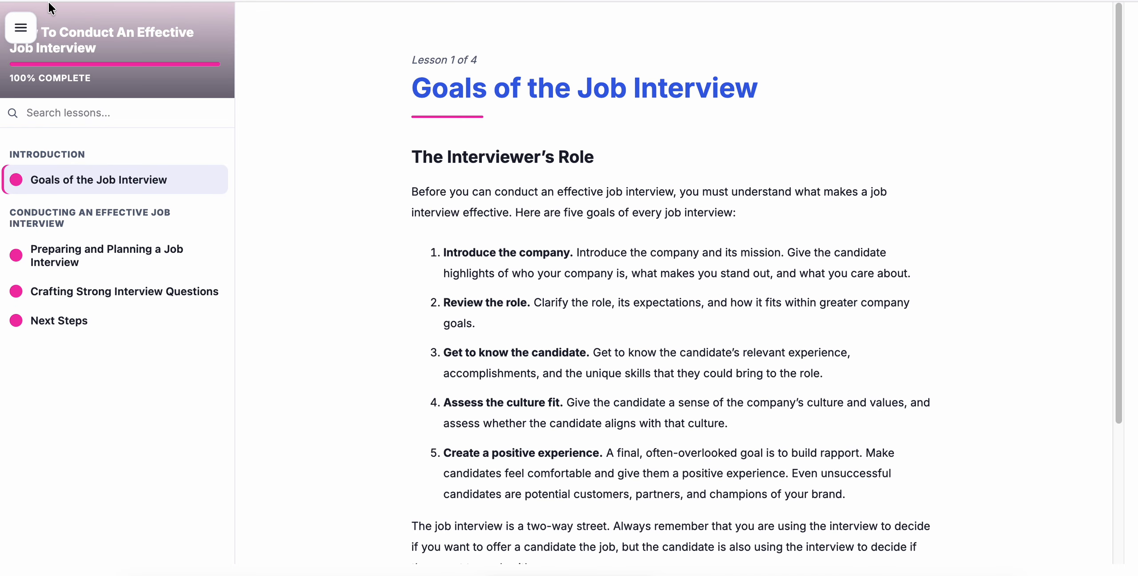